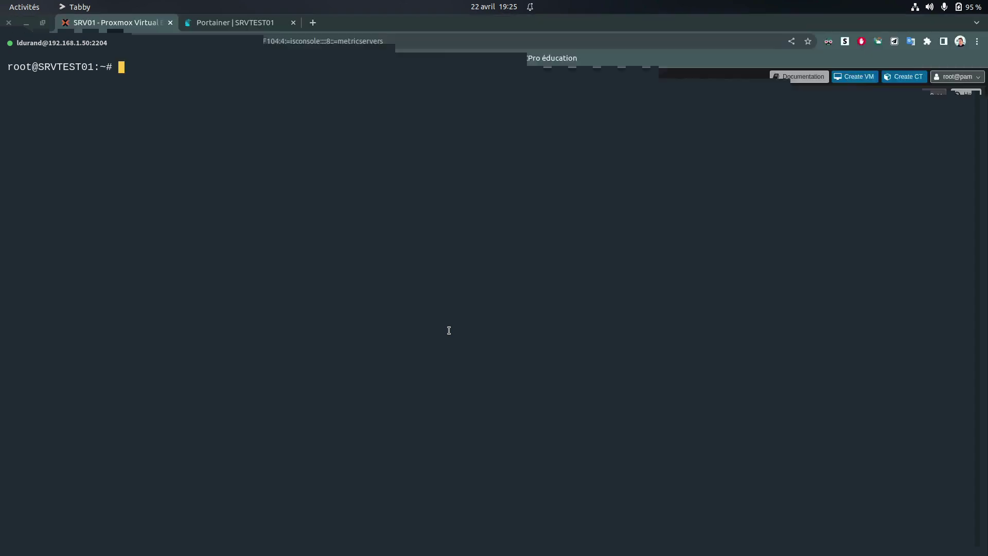
With the SRVTEST01 root shell ready in Tabby, bring up the Activities overview
key(super)
Review the Notion page's grafana/influxdb compose YAML and docker volume and network commands
click(629, 196)
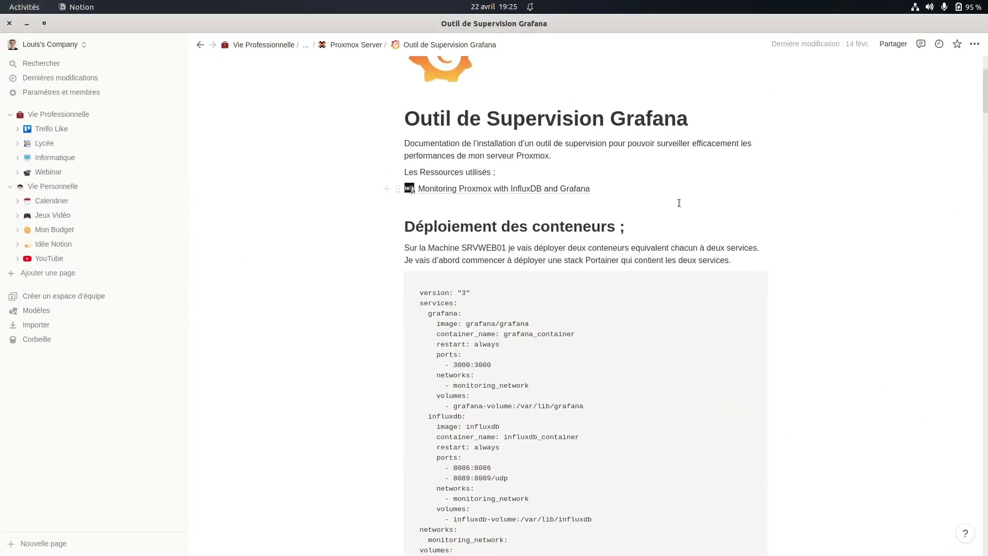
scroll(681, 207, down, 10)
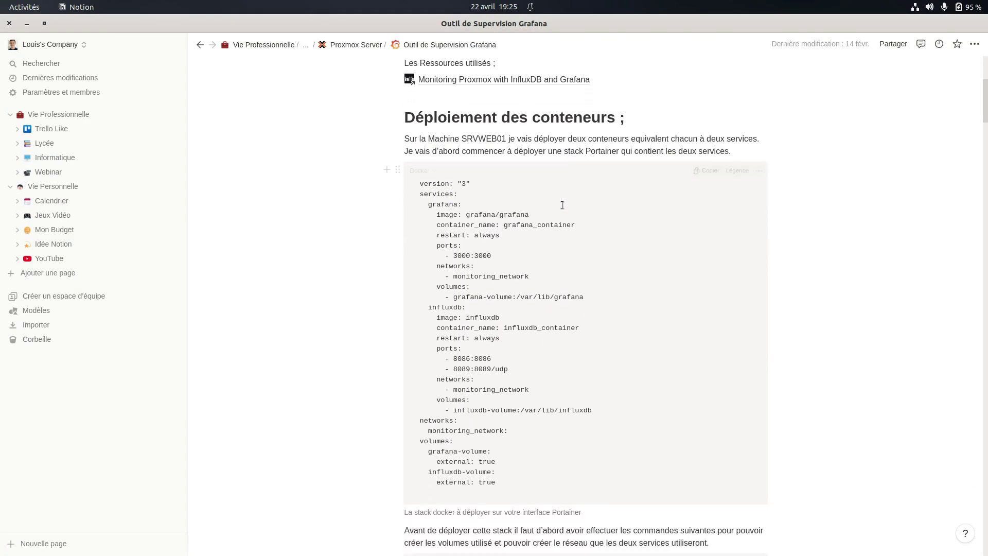
scroll(562, 207, down, 3)
scroll(560, 212, up, 7)
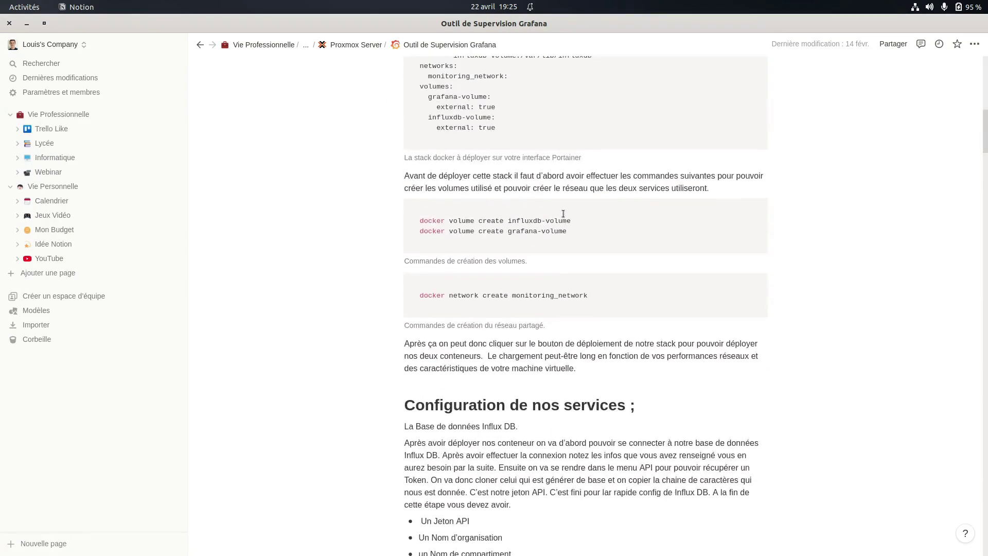
scroll(375, 265, up, 4)
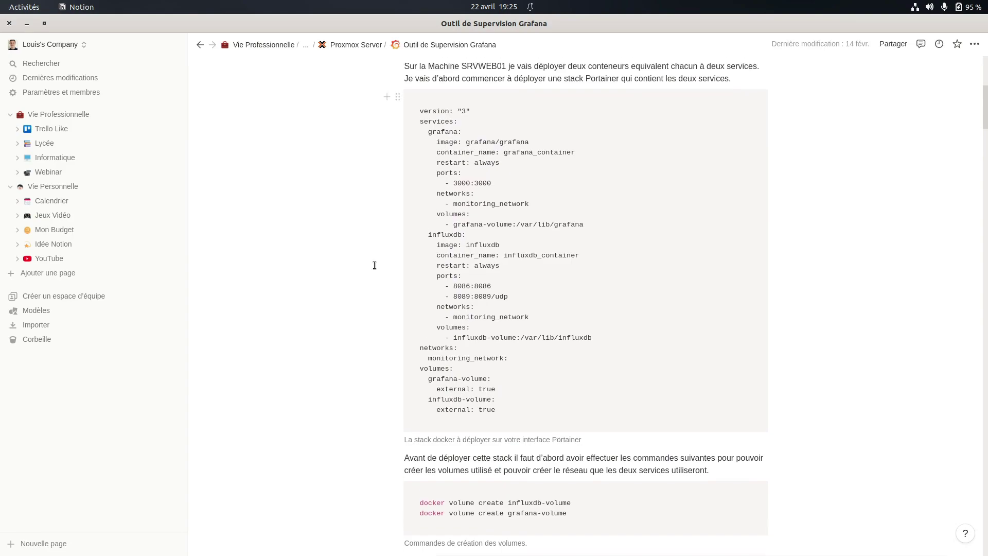
scroll(543, 257, down, 3)
scroll(515, 231, up, 1)
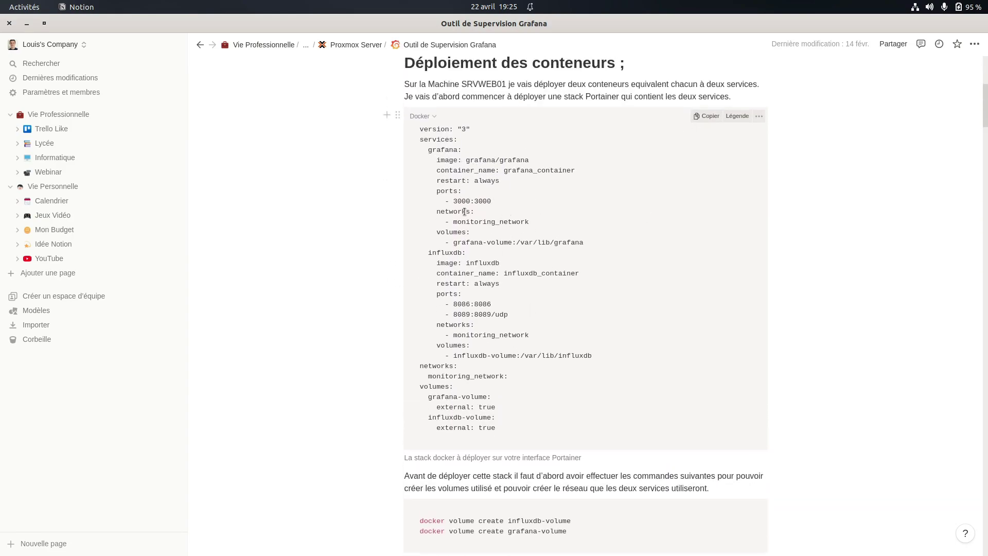
scroll(537, 212, up, 1)
scroll(572, 281, down, 6)
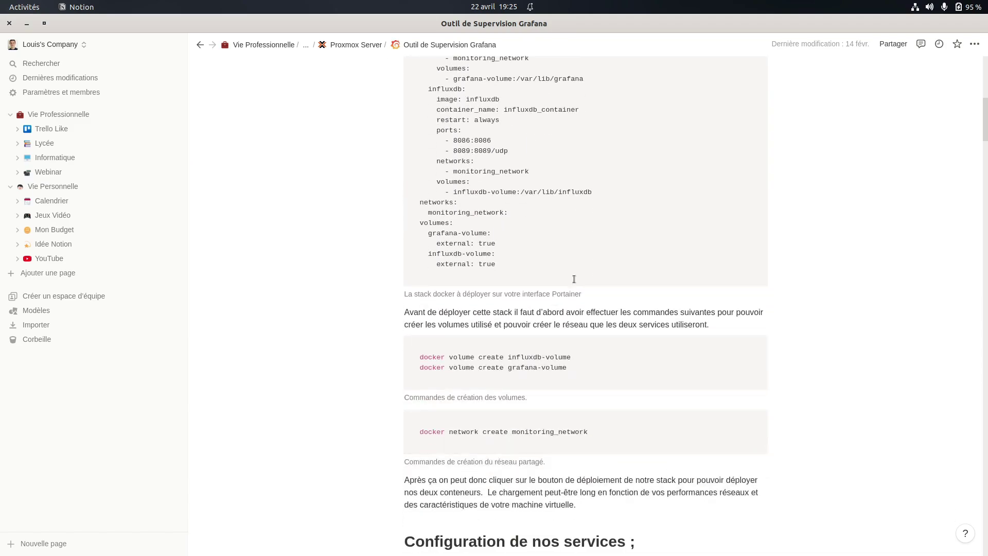
scroll(572, 277, down, 5)
scroll(568, 275, up, 7)
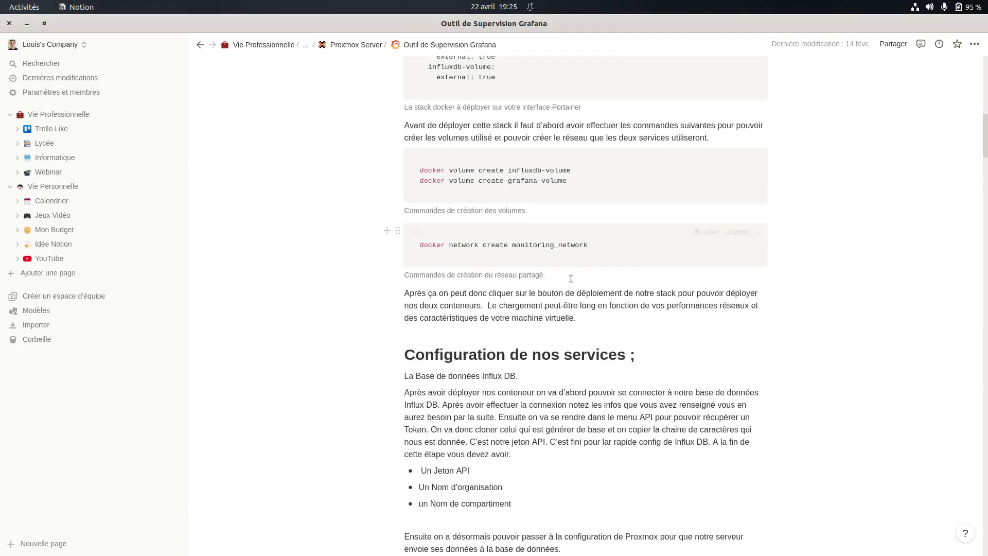
scroll(561, 273, up, 3)
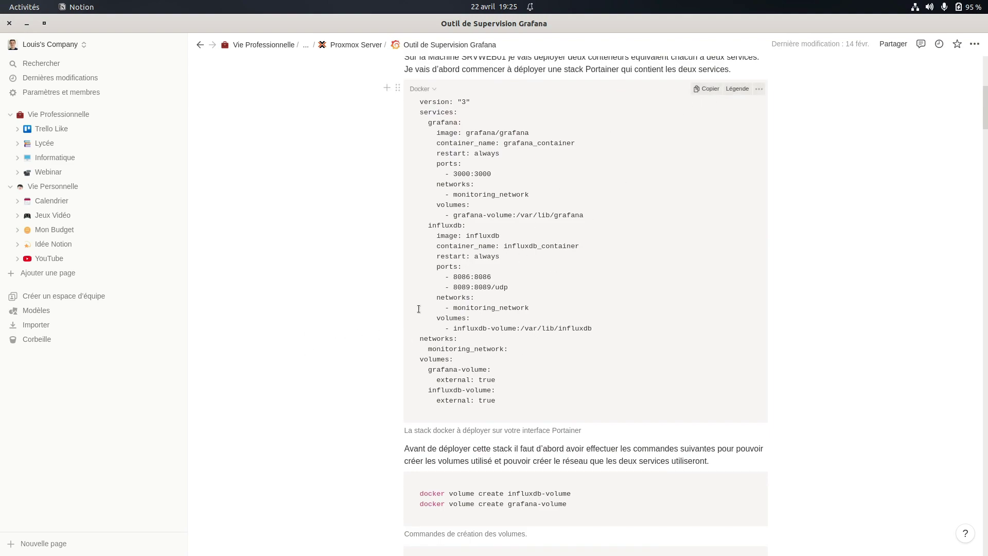
key(super)
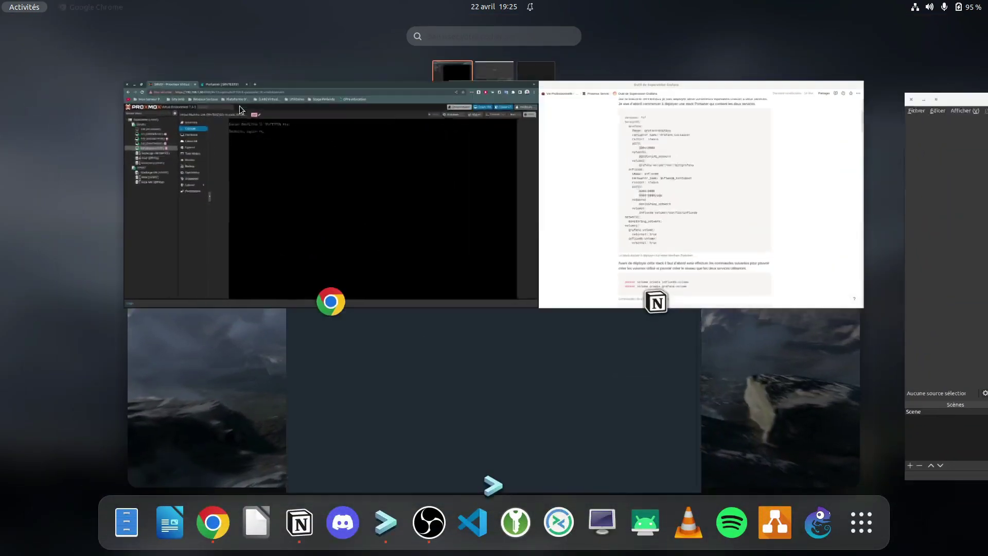
Check the SRVTEST01 Portainer dashboard in Chrome
click(241, 106)
click(232, 25)
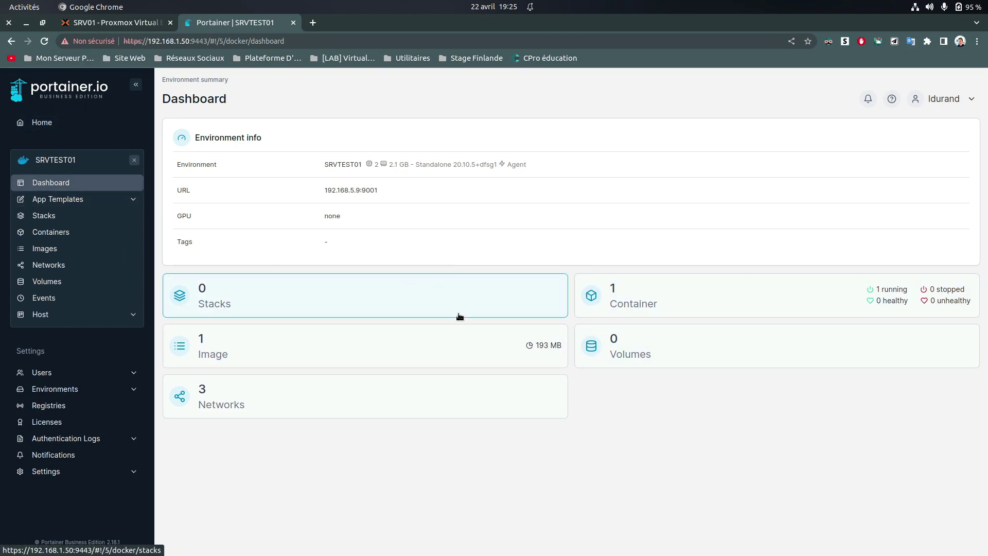
key(super)
Copy the influxdb-volume creation command from Notion and run it in Tabby
click(666, 228)
scroll(519, 376, down, 2)
mouse_move(421, 439)
mouse_down()
mouse_move(572, 439)
mouse_move(419, 439)
mouse_up()
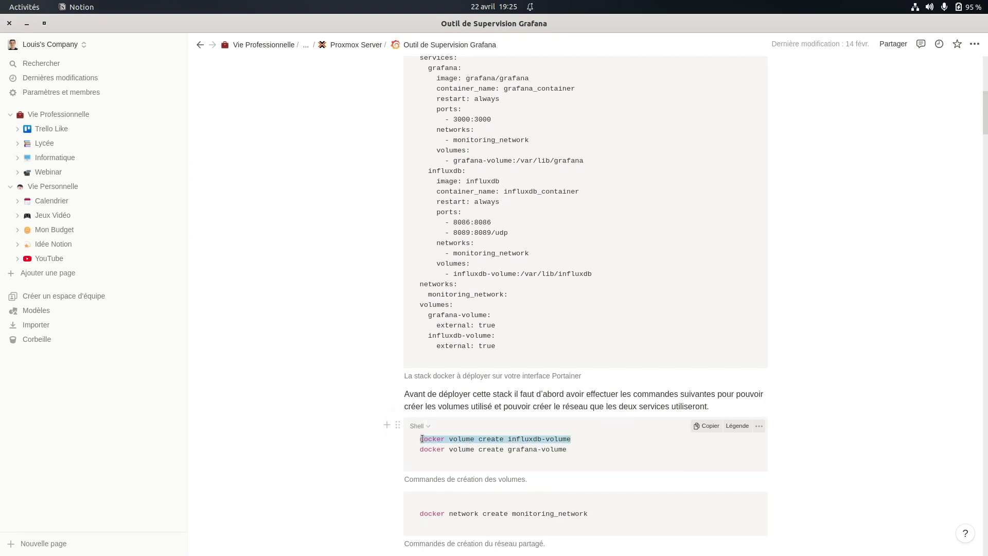
right_click(431, 441)
click(404, 486)
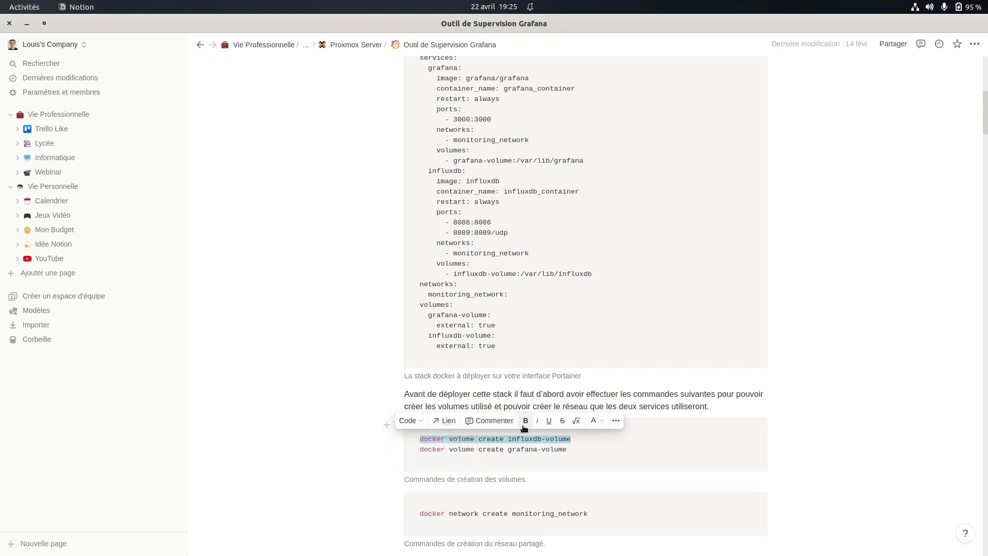
key(super)
click(527, 385)
right_click(243, 215)
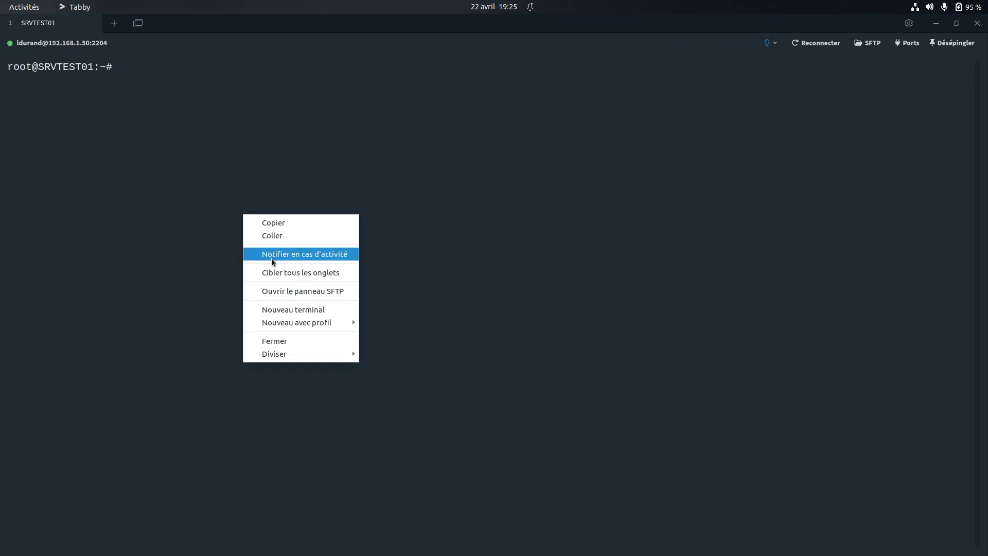
click(277, 239)
key(Return)
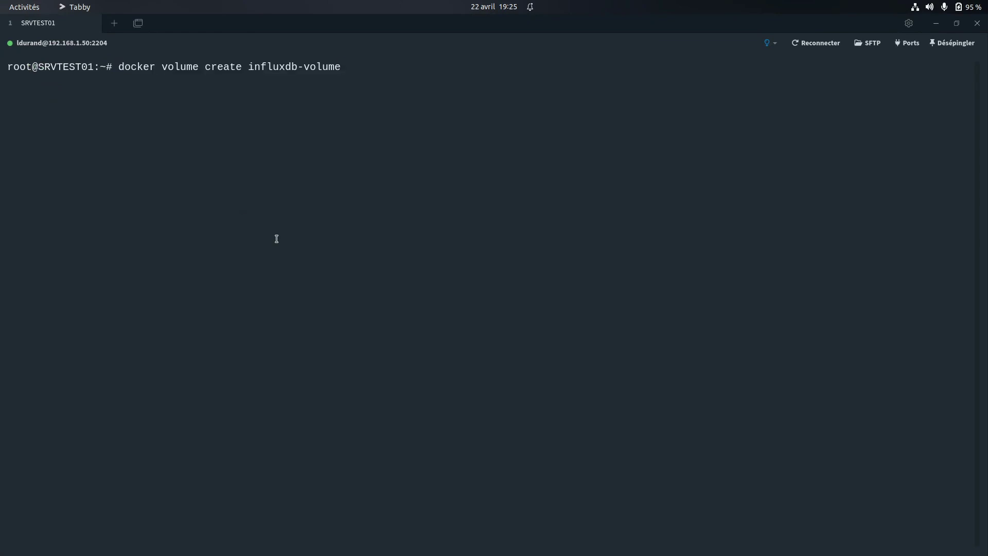
Copy the grafana-volume creation command from Notion and run it in Tabby
key(super)
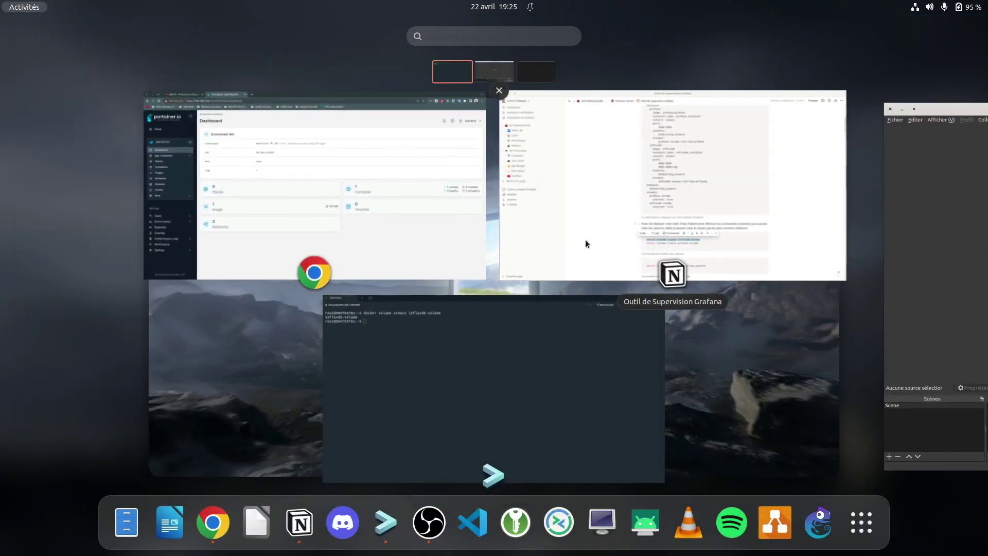
click(585, 240)
click(568, 450)
drag(568, 450, 418, 452)
key(ctrl+c)
right_click(384, 452)
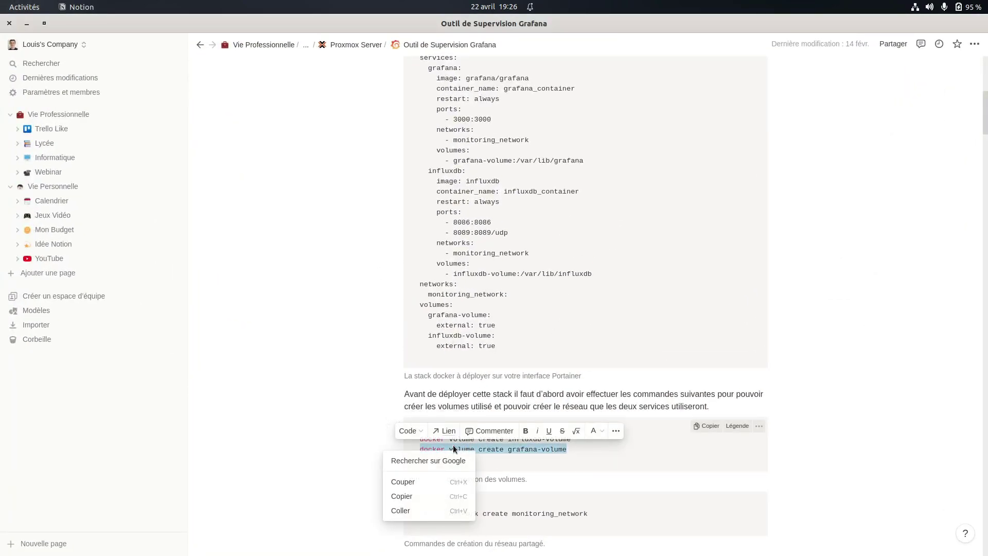
click(415, 501)
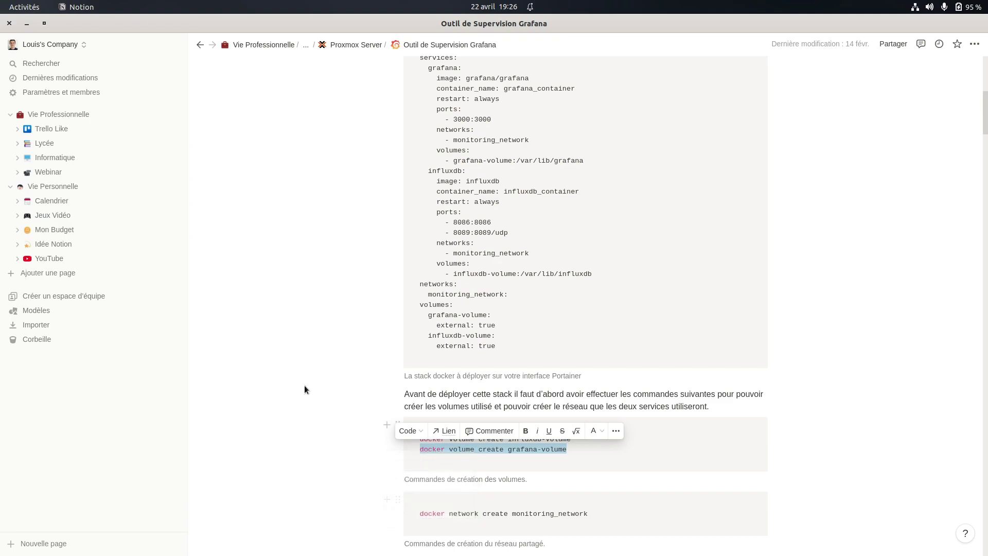
key(super)
click(578, 357)
right_click(279, 229)
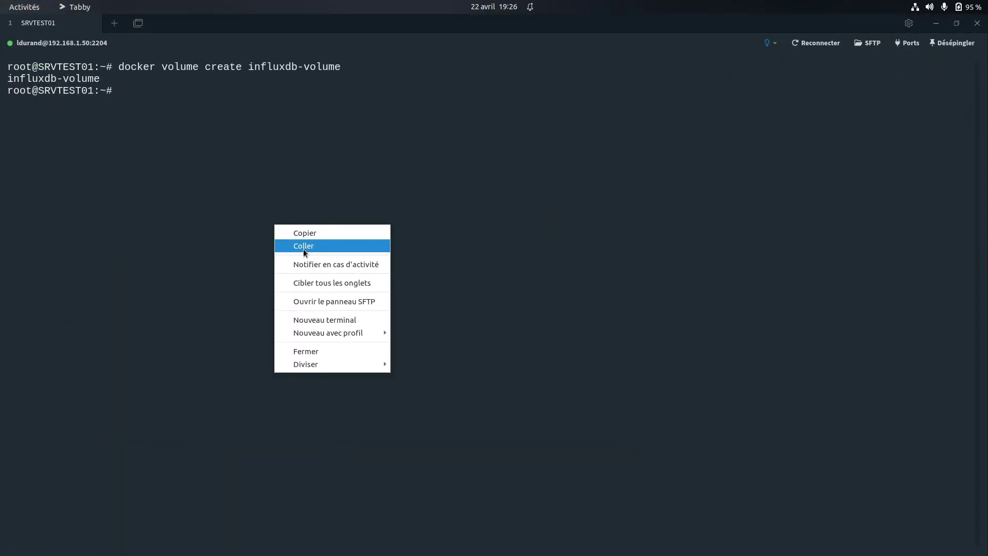
click(303, 251)
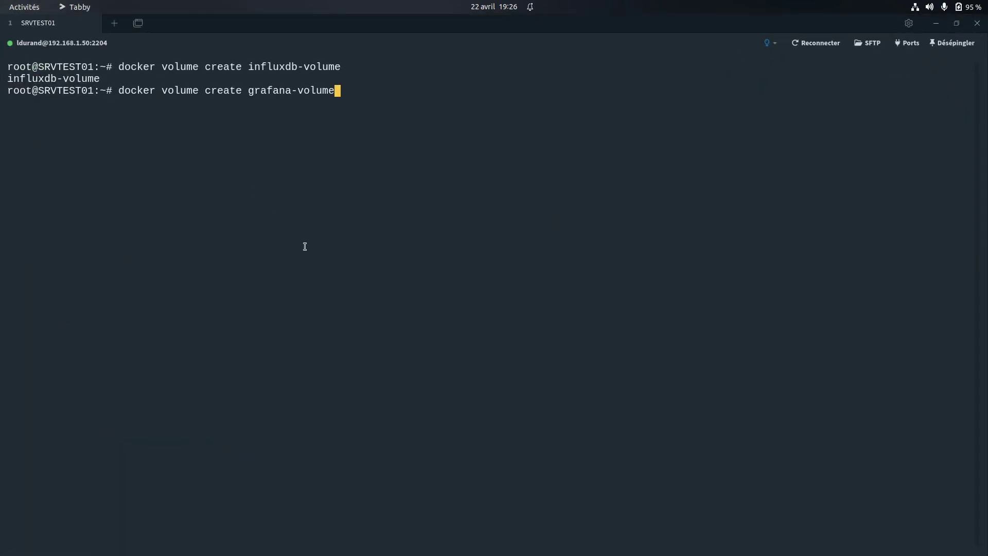
key(Return)
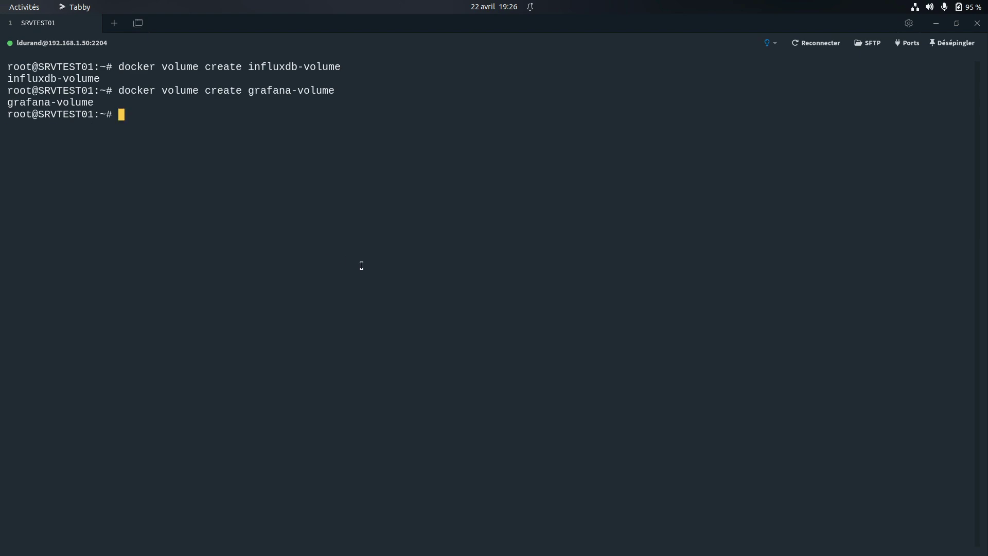
Copy the monitoring_network creation command from Notion and run it in Tabby
key(super)
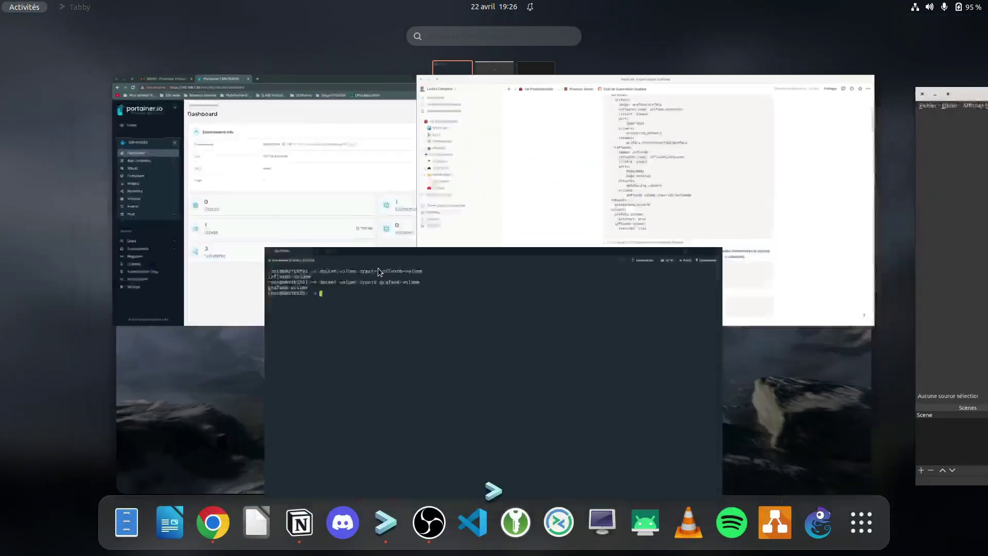
click(555, 217)
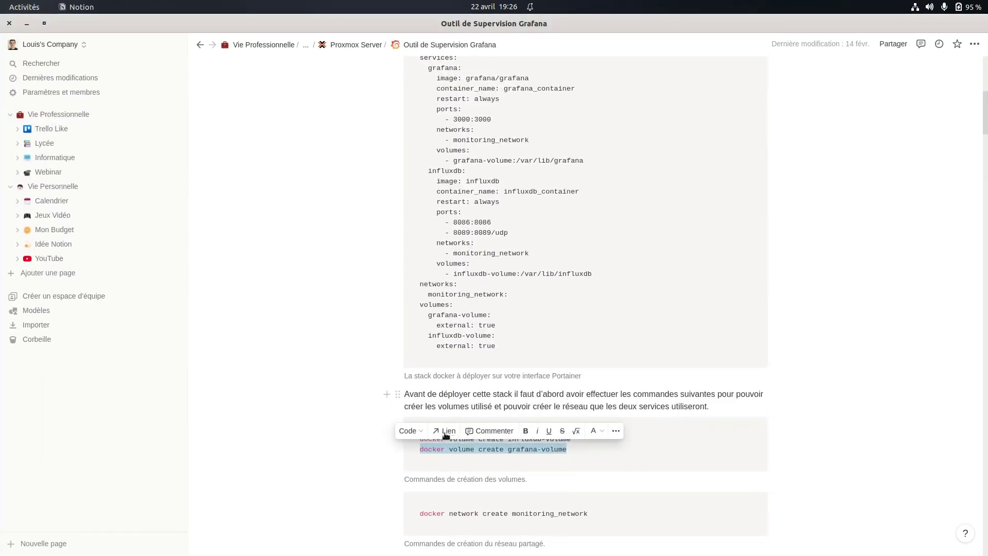
click(341, 435)
scroll(421, 472, down, 2)
drag(416, 460, 606, 458)
right_click(582, 459)
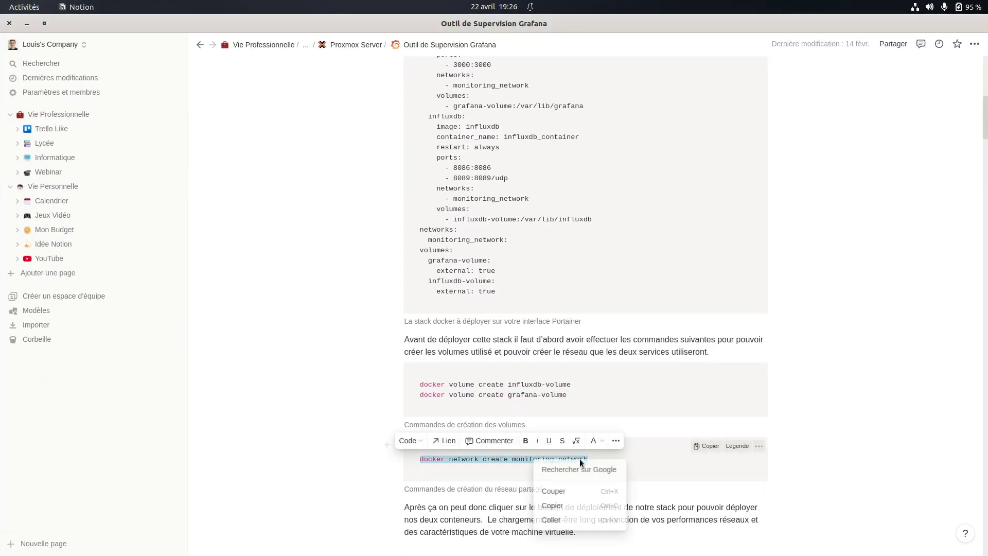
click(560, 506)
key(super)
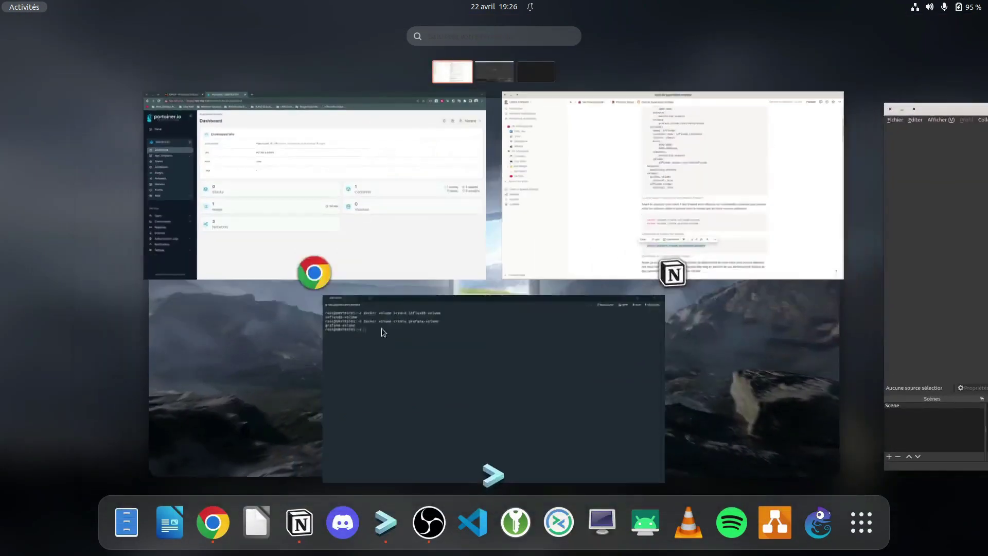
click(364, 325)
right_click(202, 203)
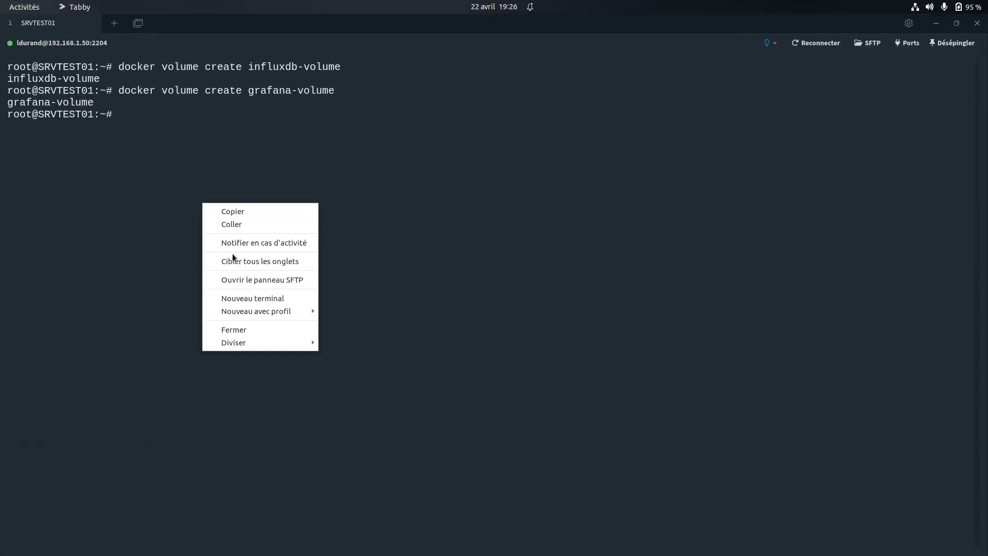
click(233, 224)
key(Return)
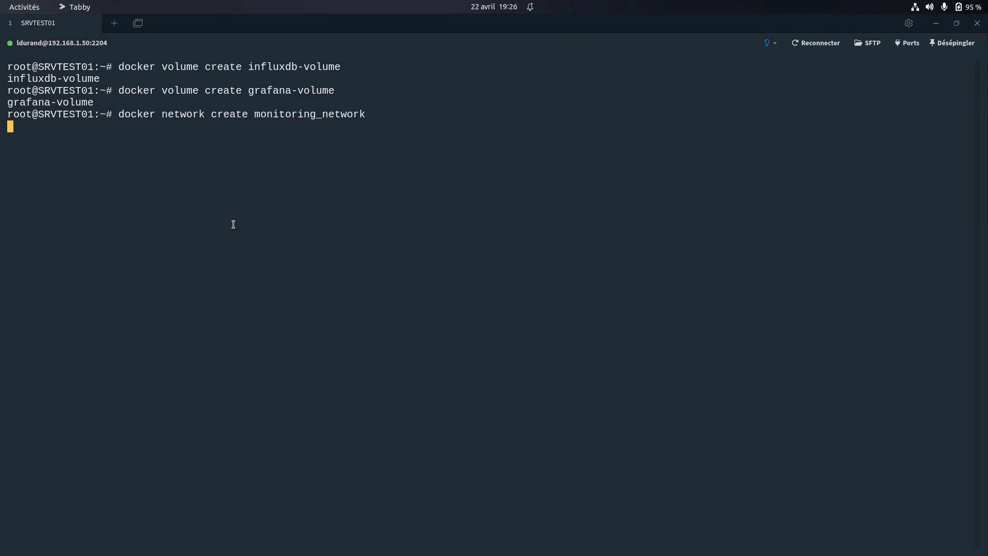
key(super)
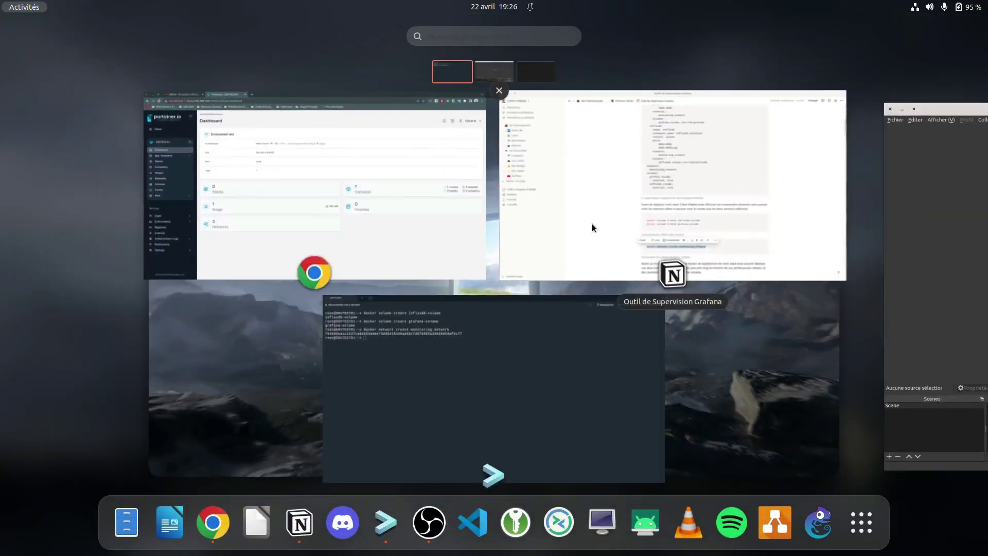
click(592, 223)
click(282, 339)
Copy the stack's docker-compose code from Notion and return to Portainer in Chrome
scroll(412, 334, up, 3)
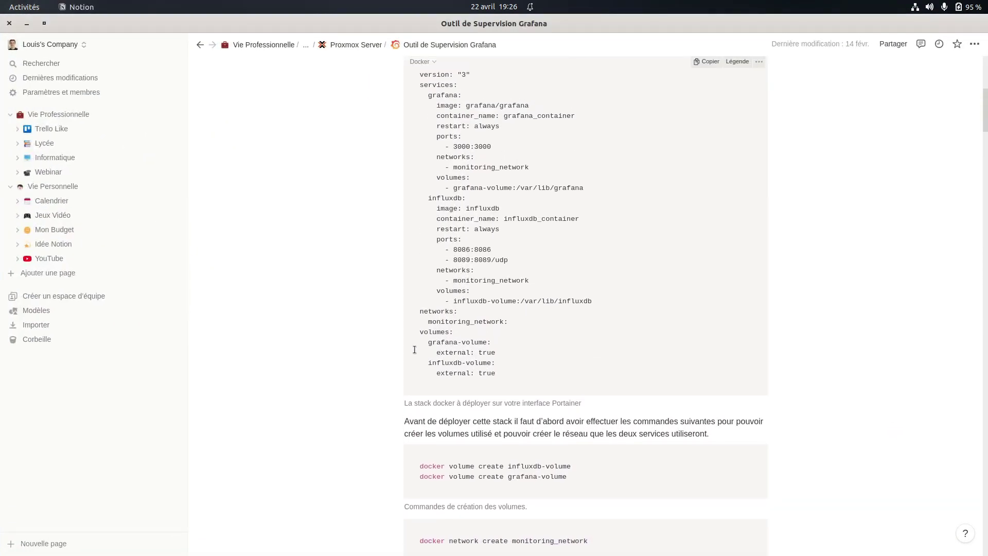
click(707, 143)
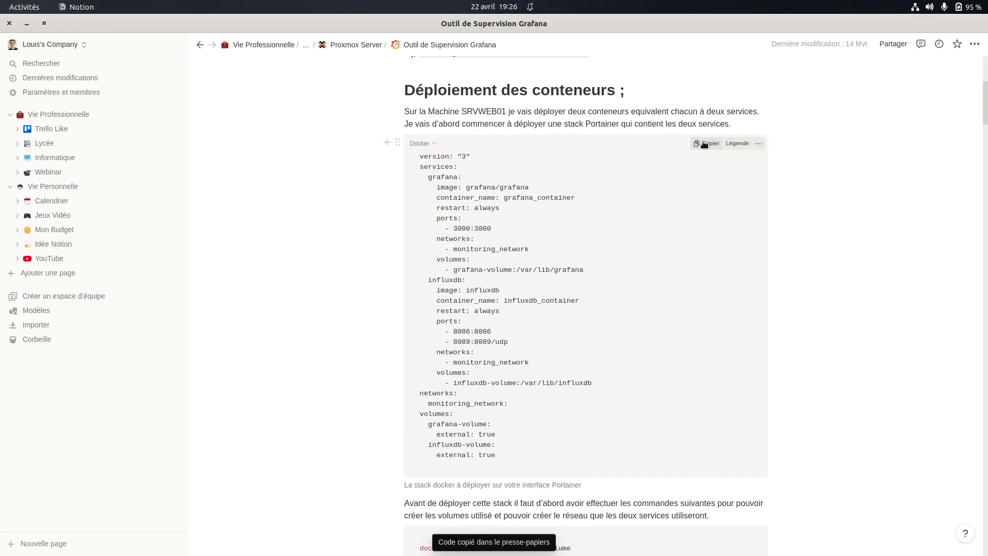
key(super)
click(320, 235)
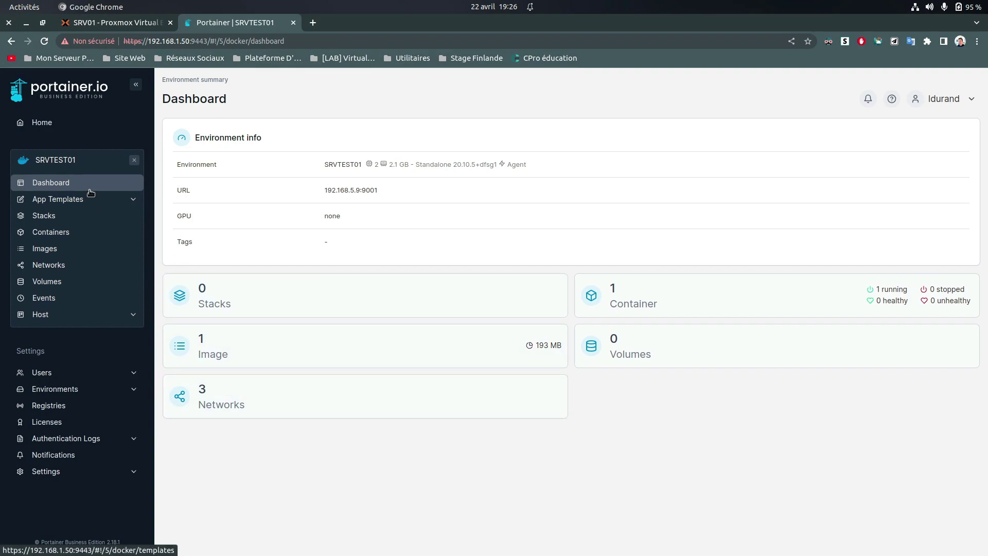
Add a new stack named grafana-influxdb and place the caret in the compose editor
click(61, 219)
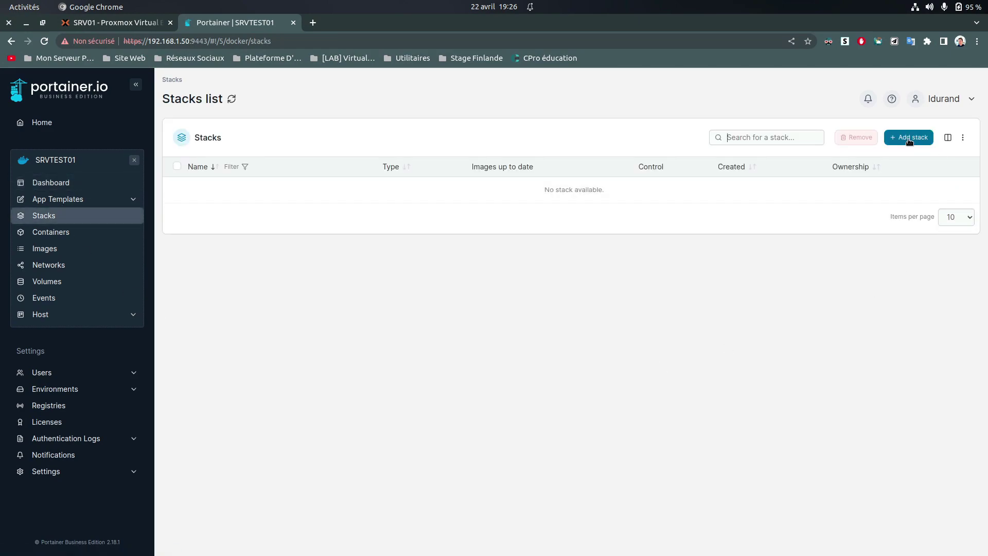
click(905, 137)
right_click(263, 134)
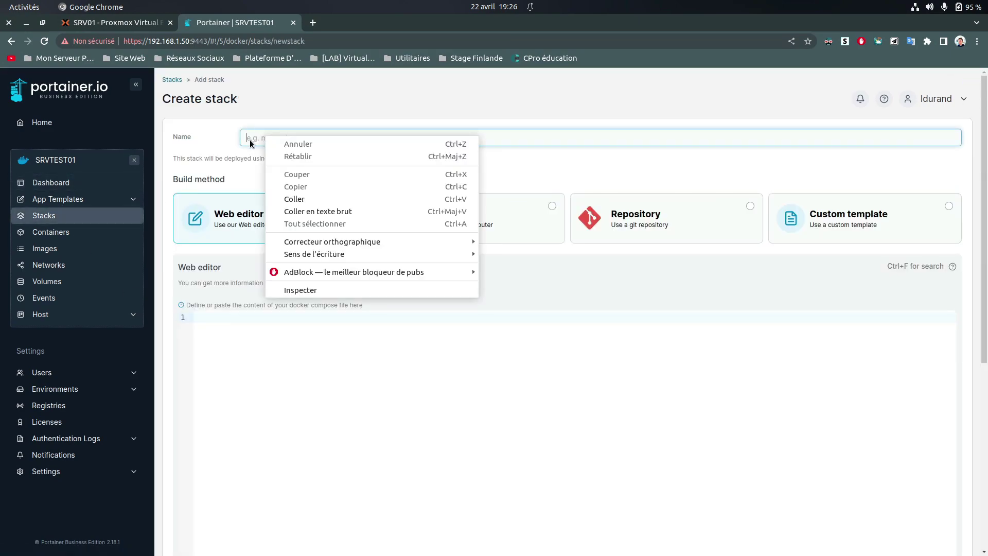
click(259, 137)
text(SRV)
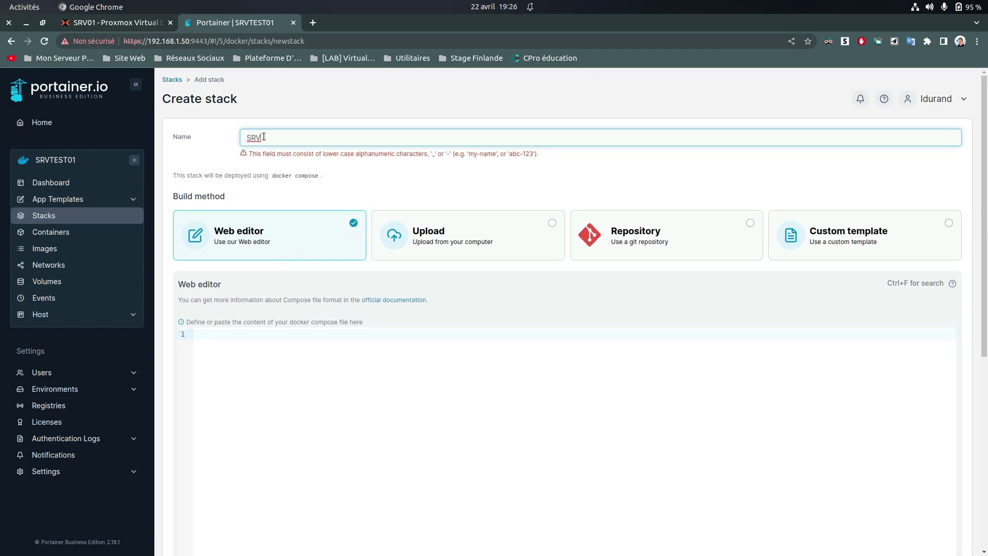
key(BackSpace)
key(BackSpace)
key(BackSpace)
text(grafan)
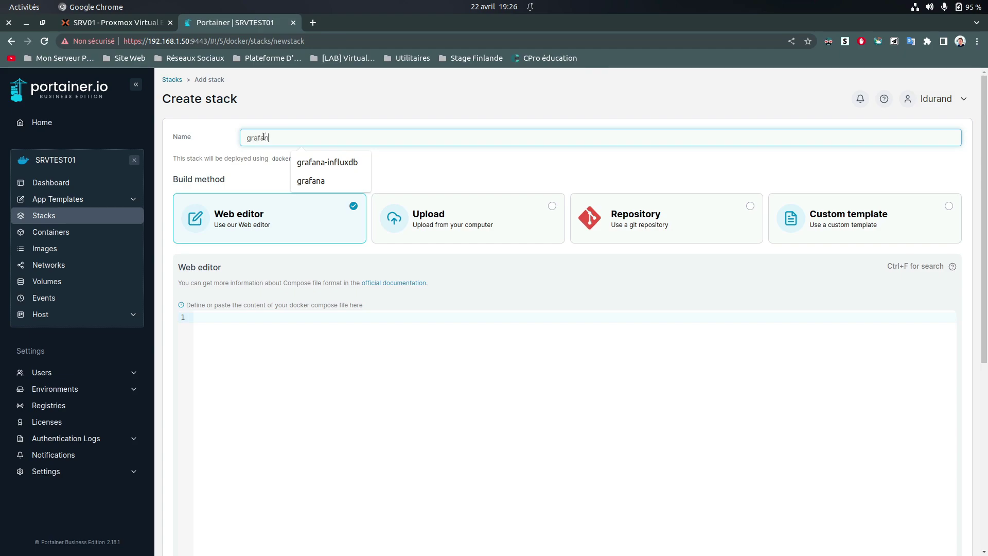
right_click(268, 137)
key(Escape)
click(323, 162)
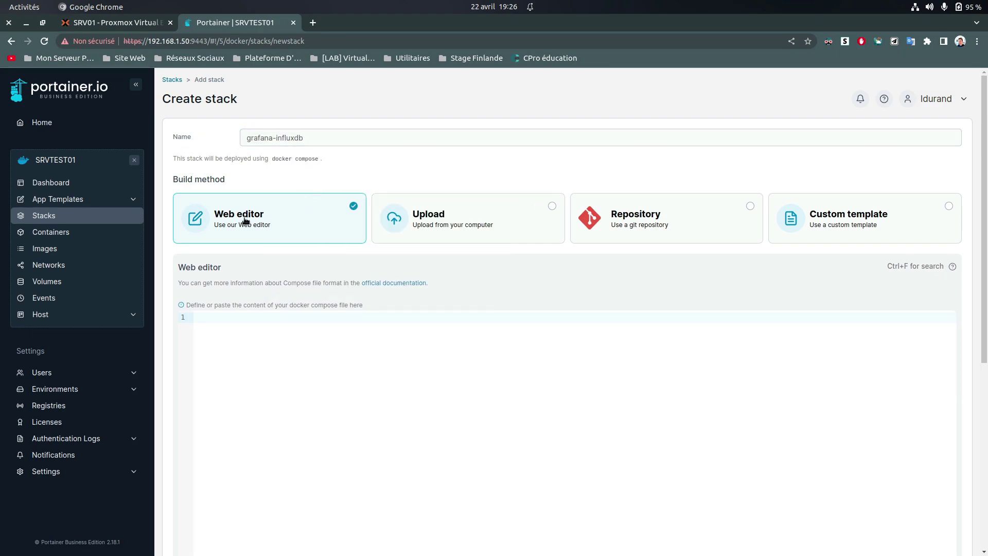
click(251, 330)
right_click(251, 328)
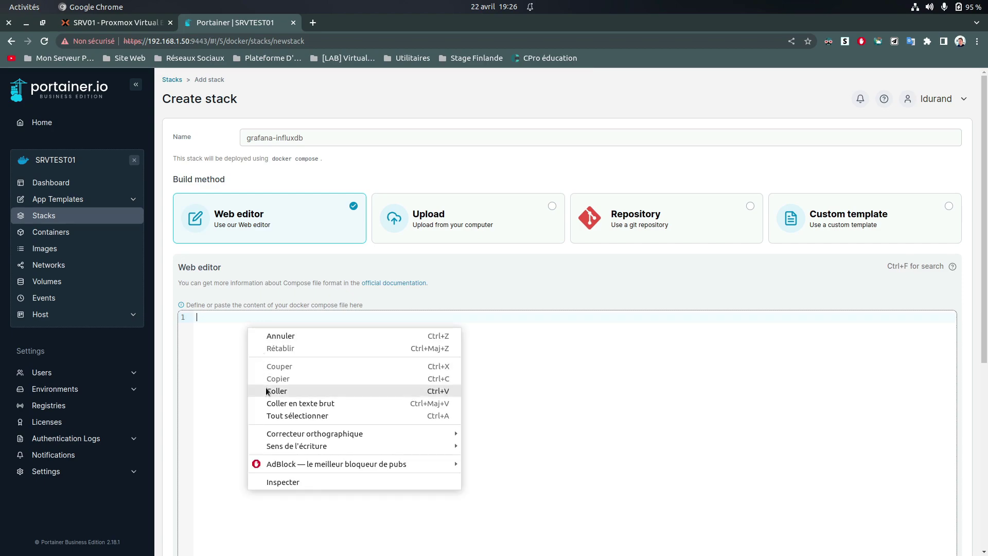
Paste the grafana/influxdb compose file into the Web editor and scroll through it to review
click(264, 385)
scroll(286, 355, up, 2)
scroll(329, 334, down, 5)
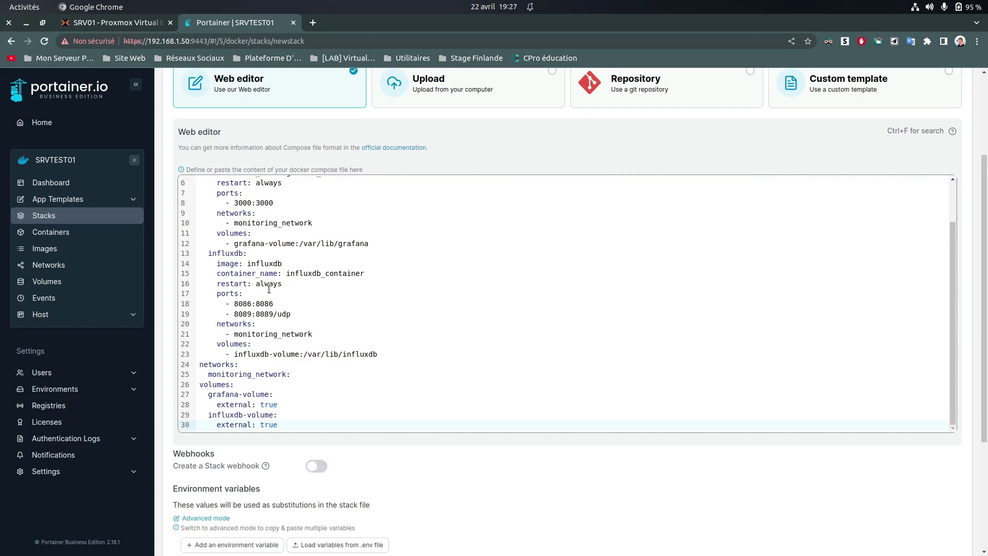
scroll(279, 226, up, 2)
scroll(253, 254, up, 2)
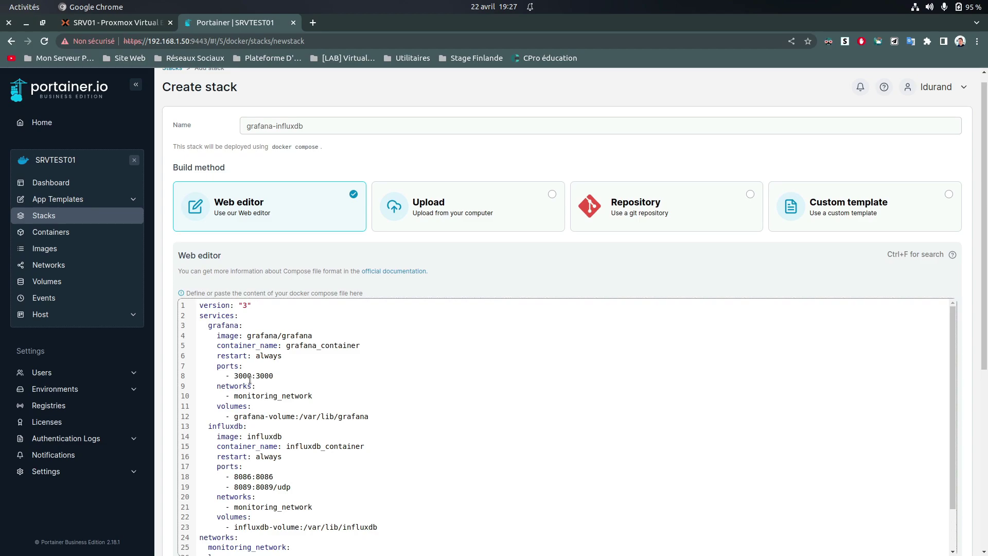
scroll(260, 366, down, 2)
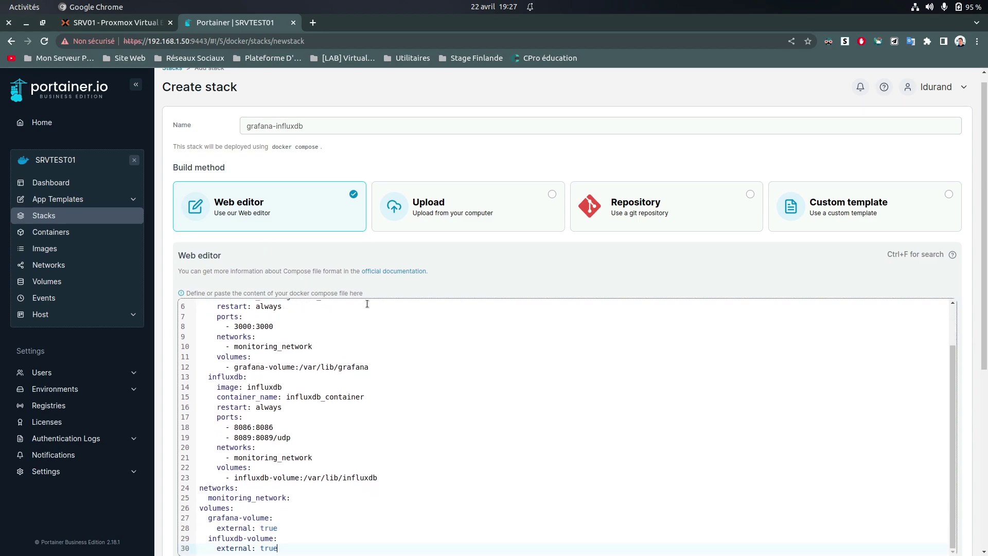
scroll(319, 366, up, 2)
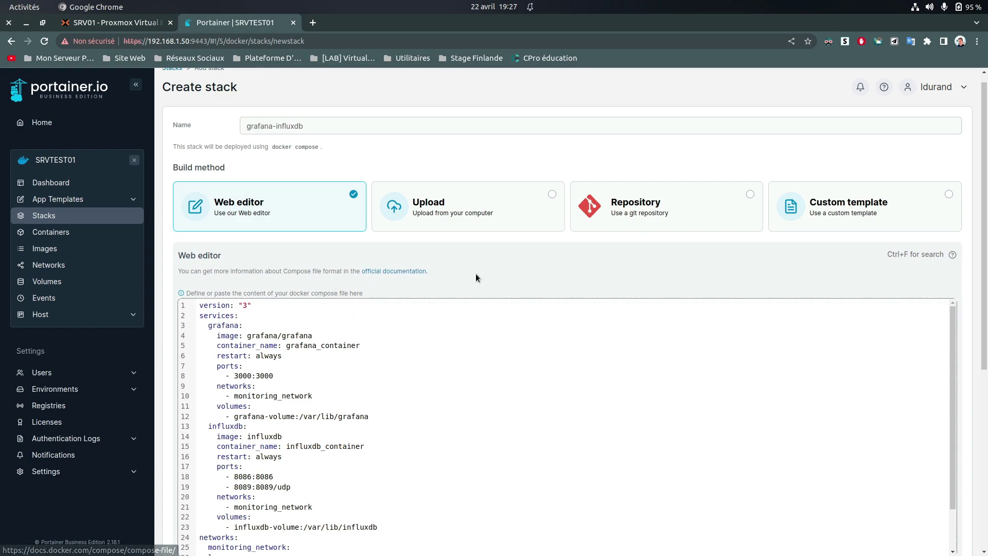
scroll(474, 274, down, 3)
scroll(496, 439, down, 4)
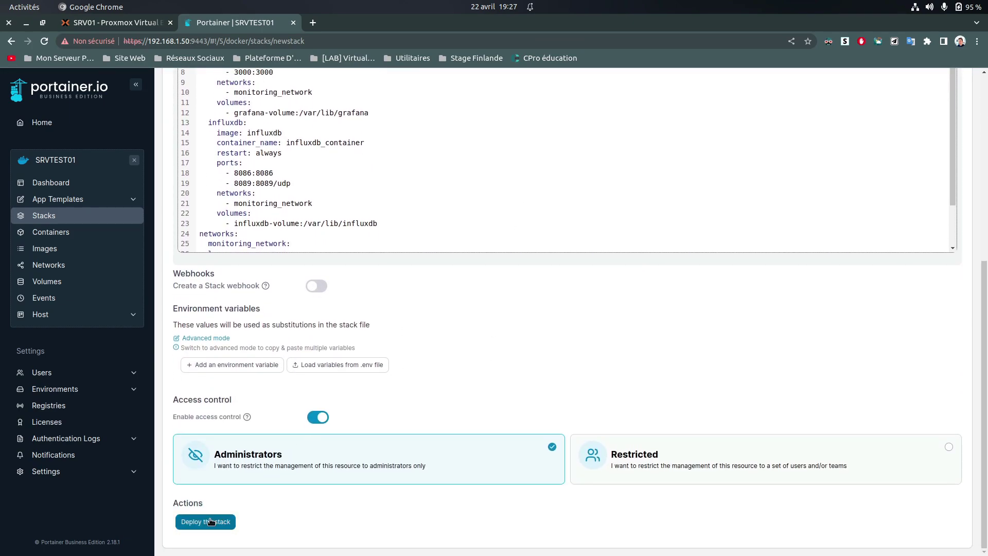
Deploy grafana-influxdb, dismiss the notification, and check grafana_container and influxdb_container in Containers
click(210, 521)
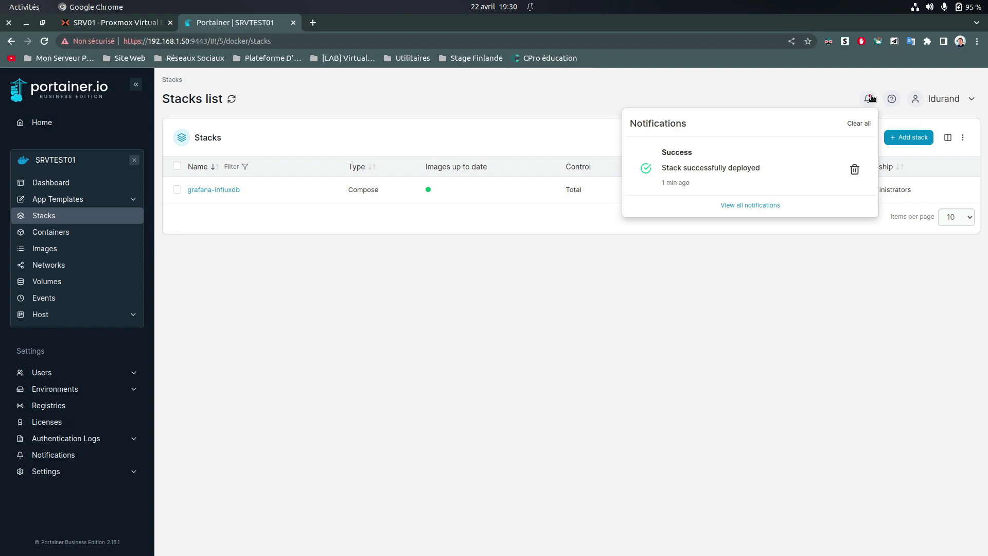
click(617, 276)
click(95, 240)
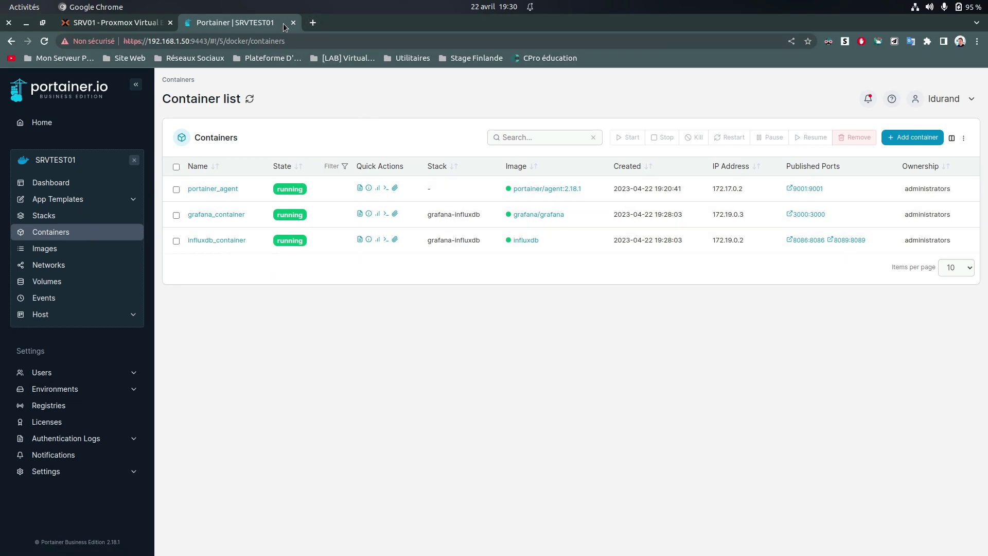
click(307, 25)
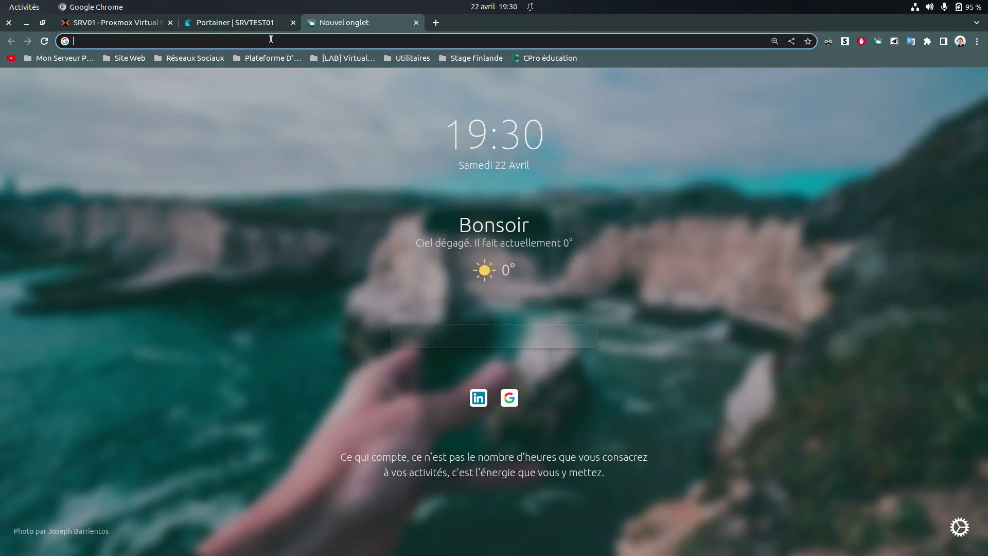
text(htt)
text(ps:)
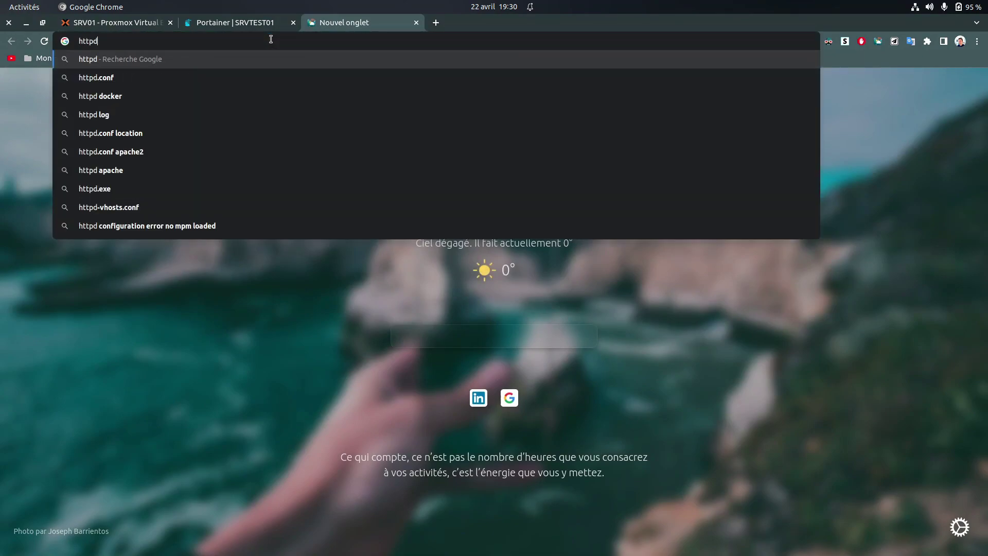
text(//19)
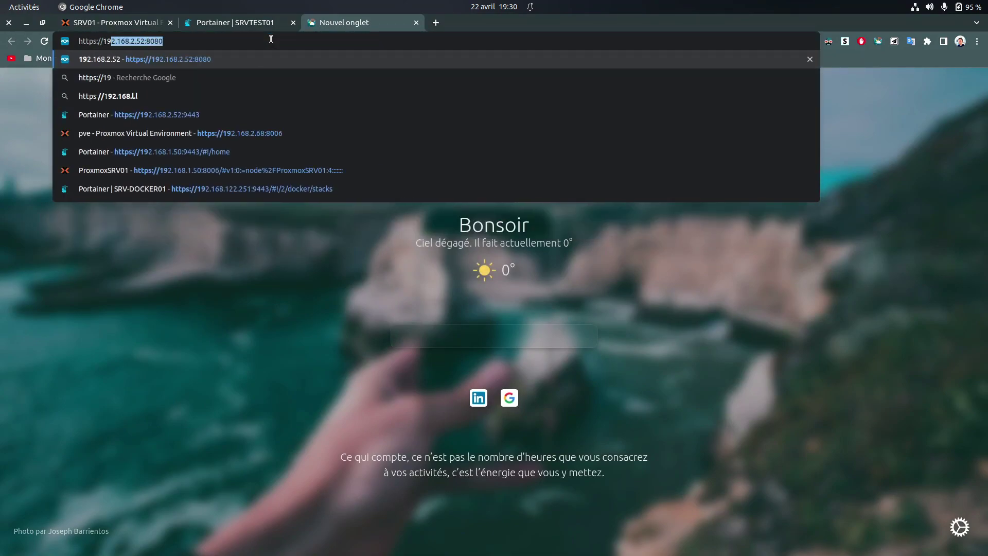
text(2.168.)
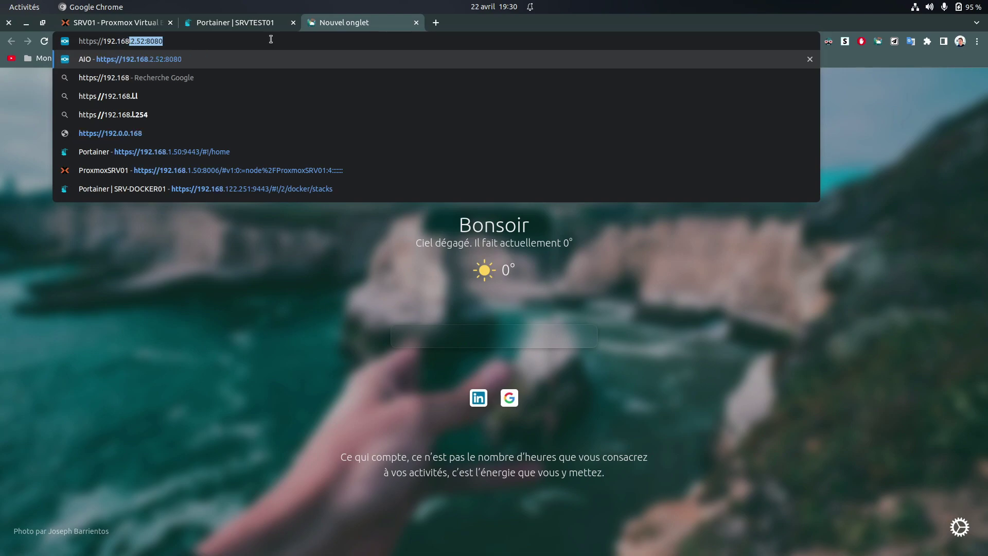
text(5.)
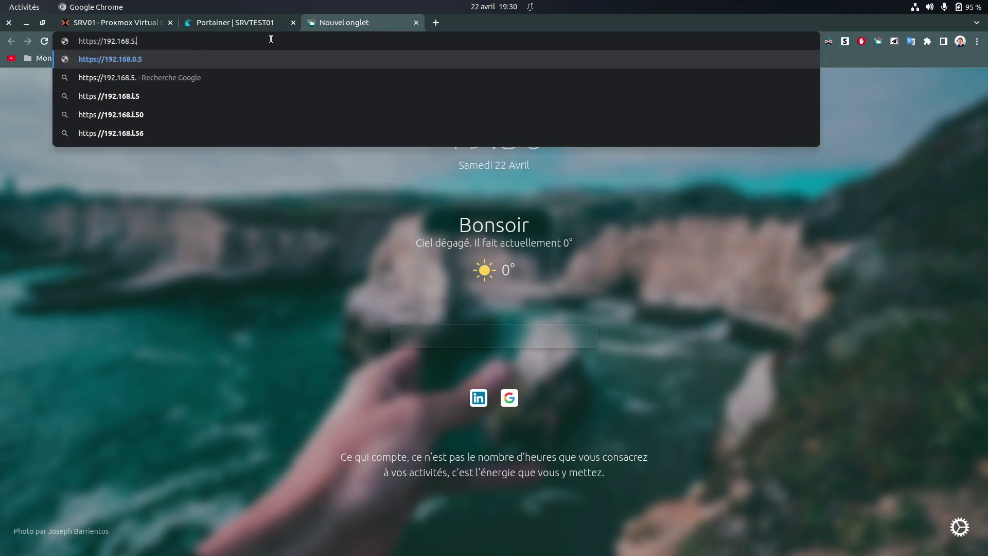
text(9:)
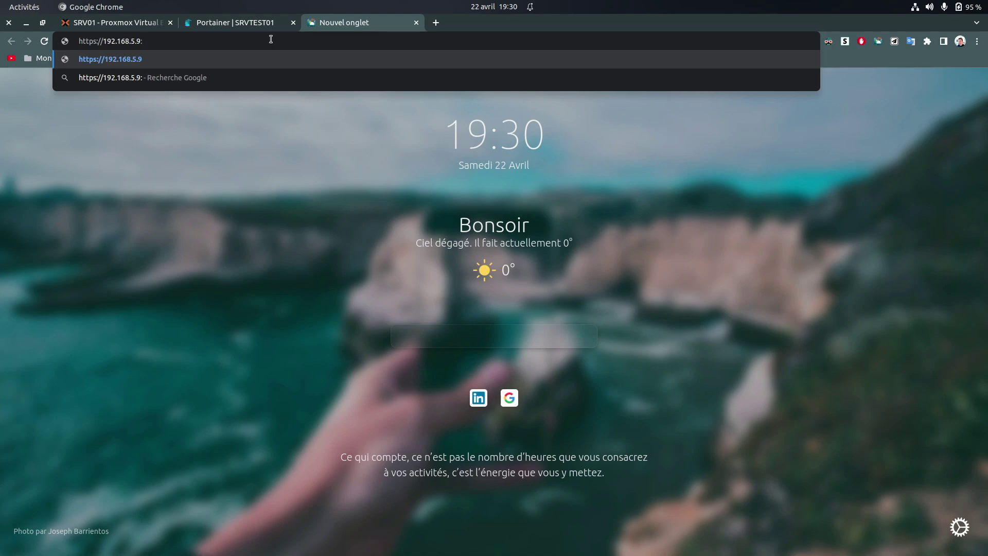
text(8085)
key(BackSpace)
text(6)
key(Return)
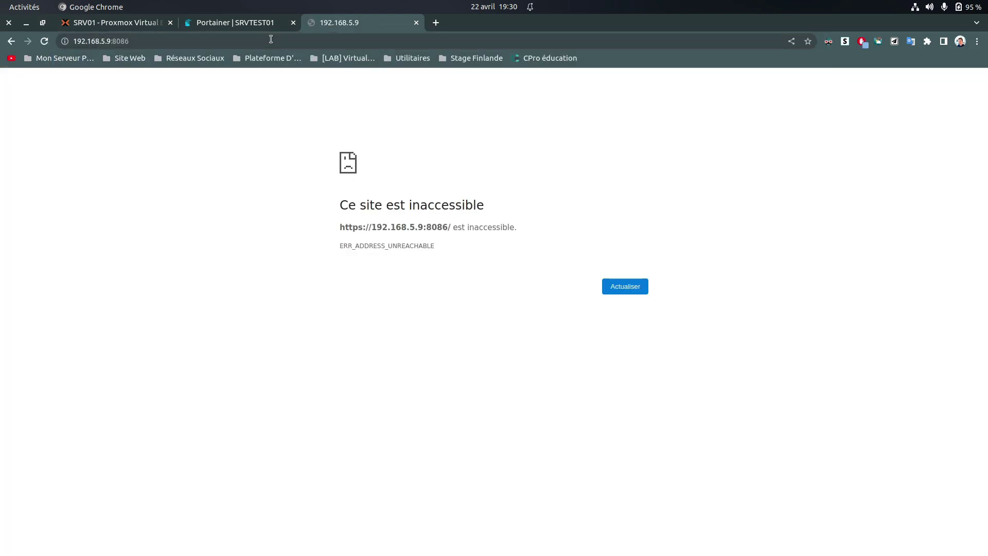
Correct the host in the address to 192.168.1.50:8086 and reload
click(221, 39)
click(221, 40)
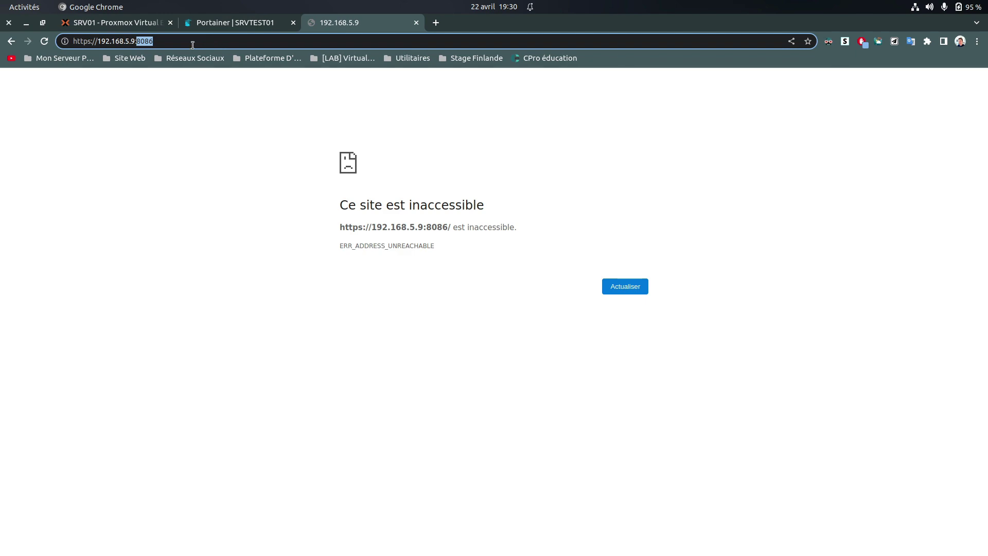
click(133, 41)
key(BackSpace)
key(BackSpace)
key(BackSpace)
key(BackSpace)
text(.1?)
key(BackSpace)
text(50)
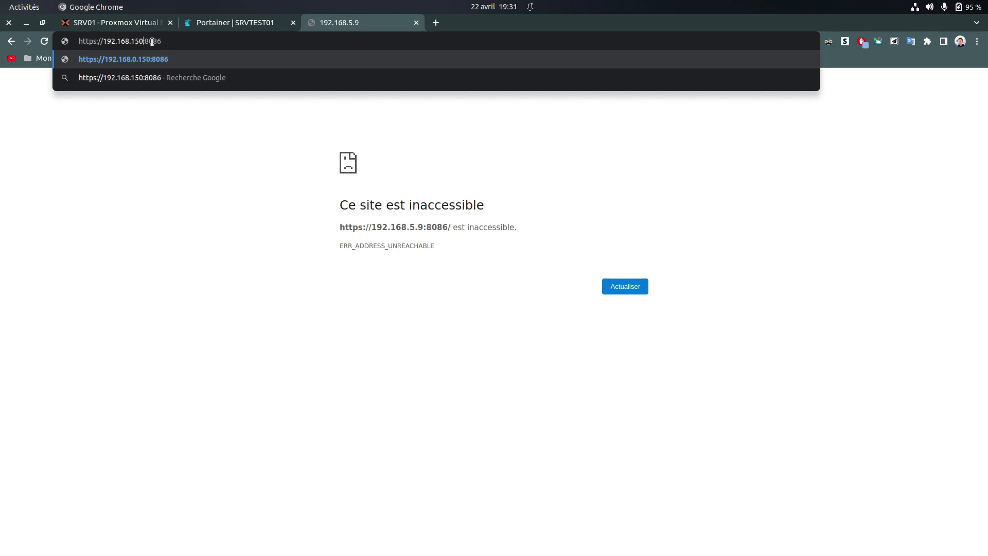
key(BackSpace)
key(BackSpace)
text(.50)
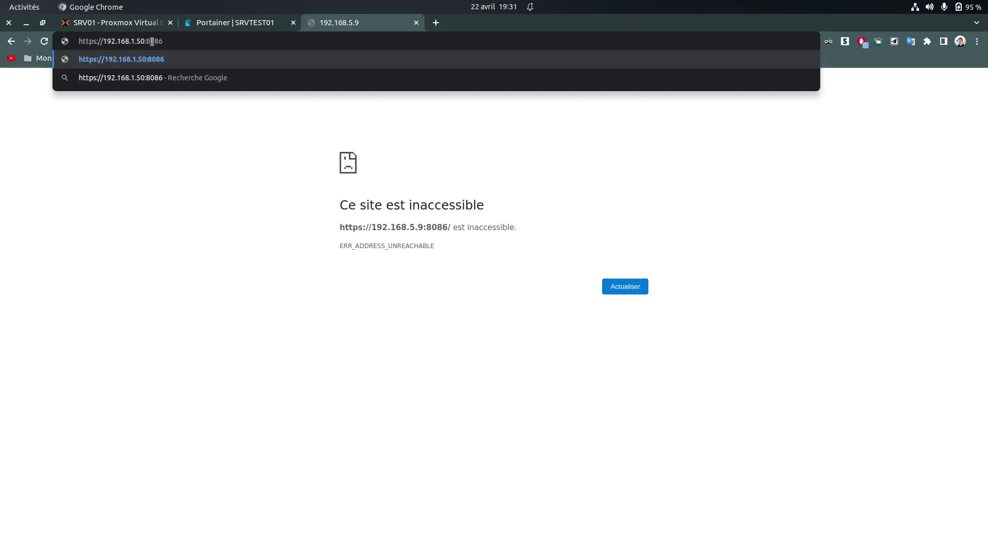
key(Return)
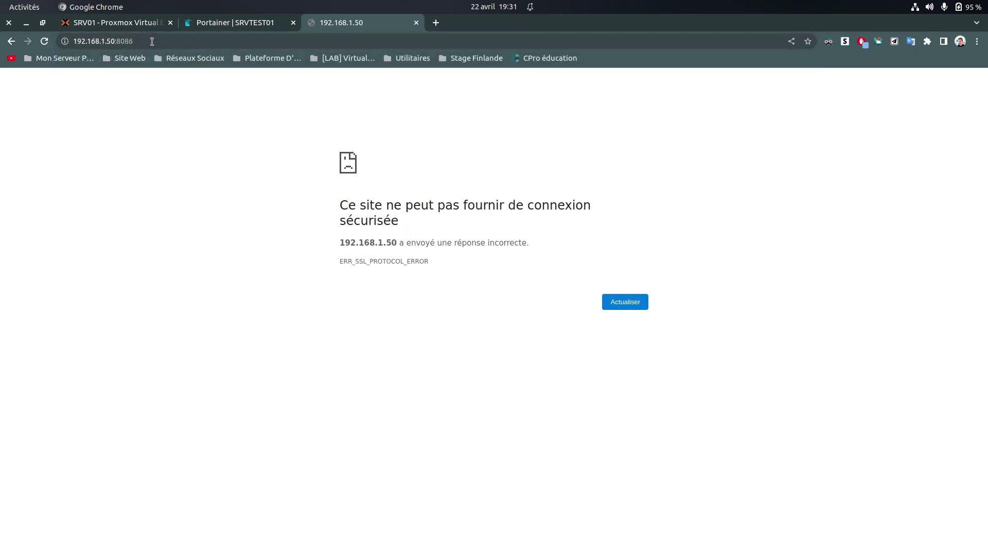
Change the address scheme from https to http to reach the InfluxDB welcome page
click(151, 41)
click(122, 127)
click(135, 37)
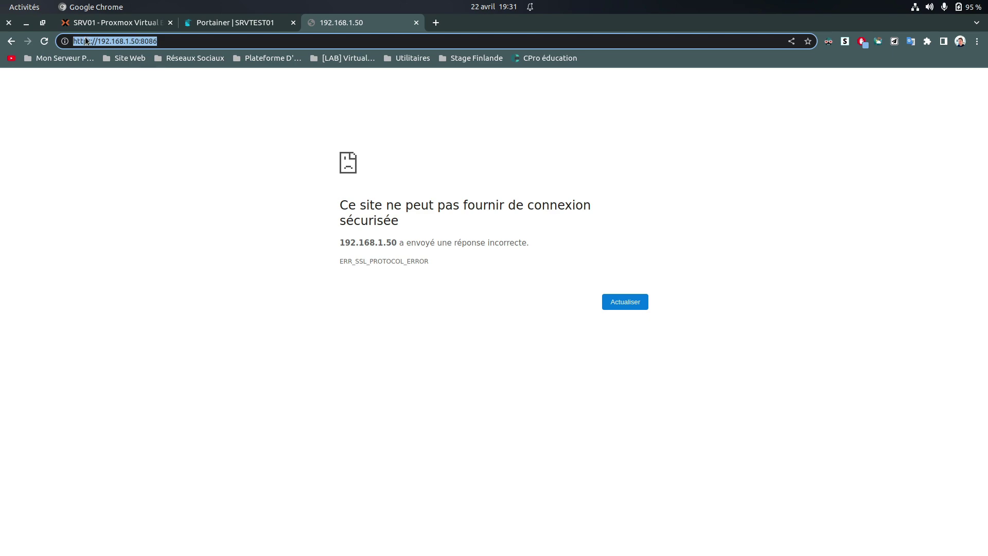
shift+click(97, 43)
key(BackSpace)
key(Return)
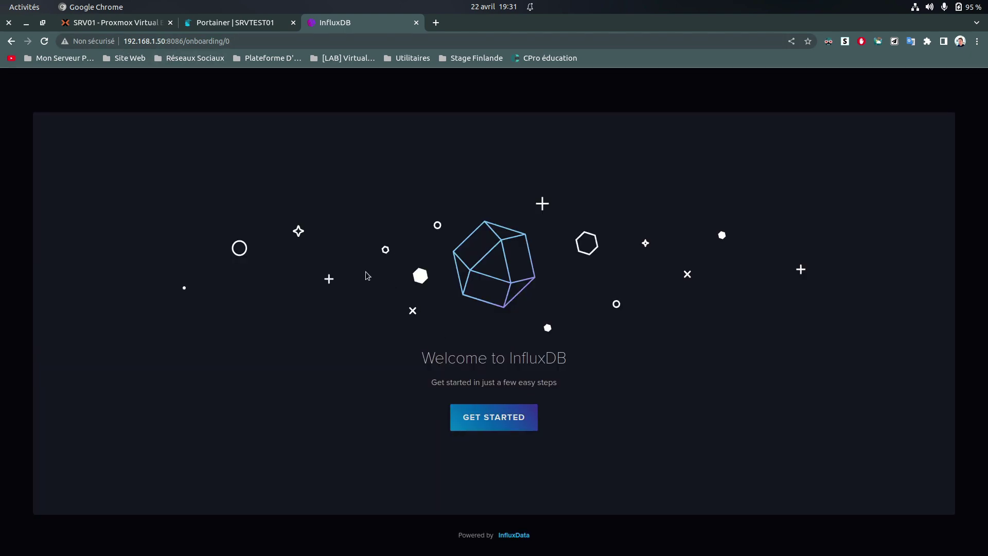
Start the InfluxDB setup and enter the admin username, password and password confirmation
click(473, 429)
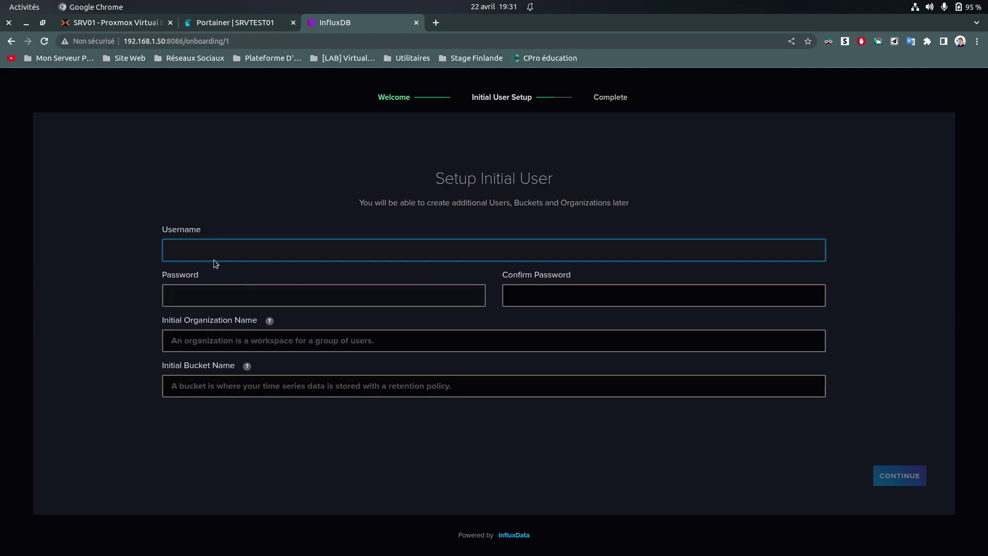
text(Isu)
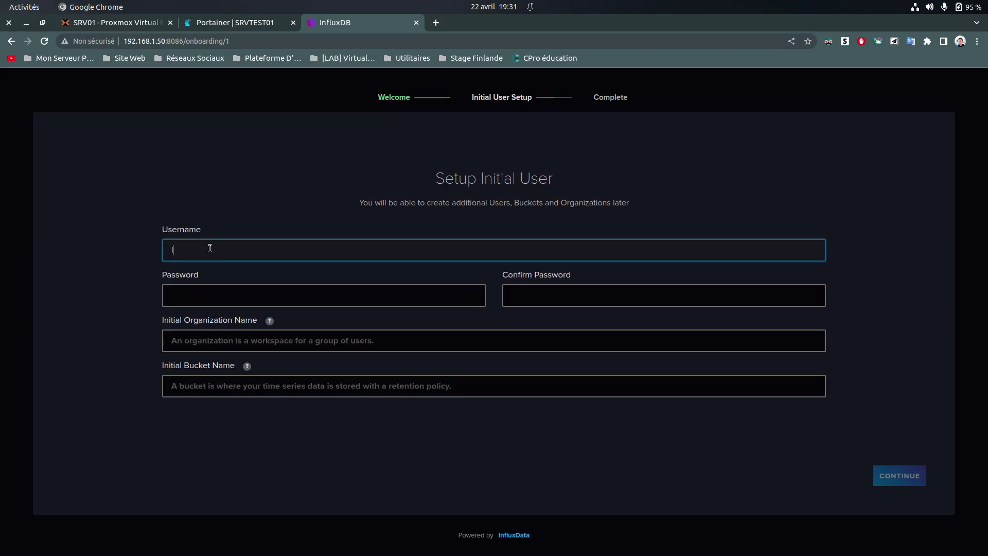
key(BackSpace)
text(duaand)
key(Tab)
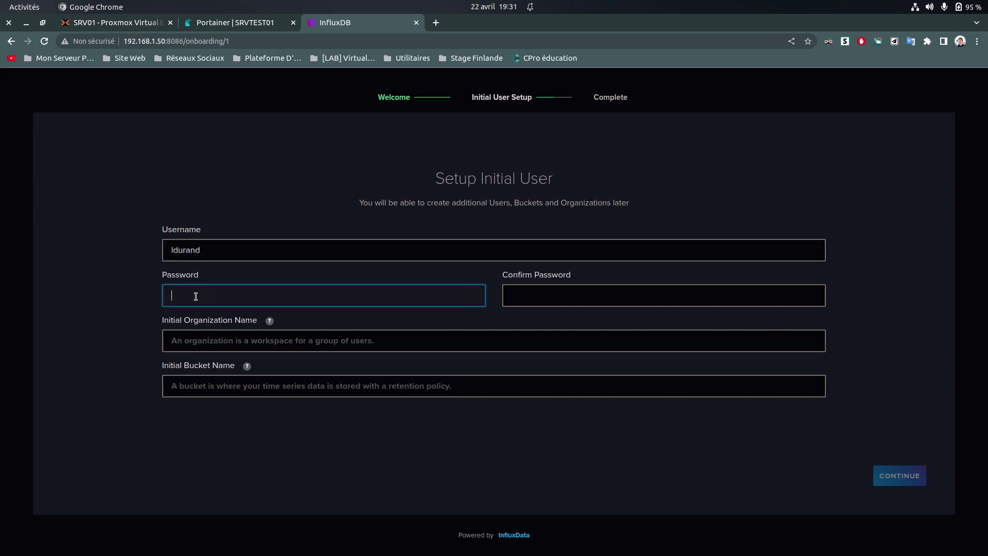
text(azerty123456)
key(Tab)
text(azerty12345)
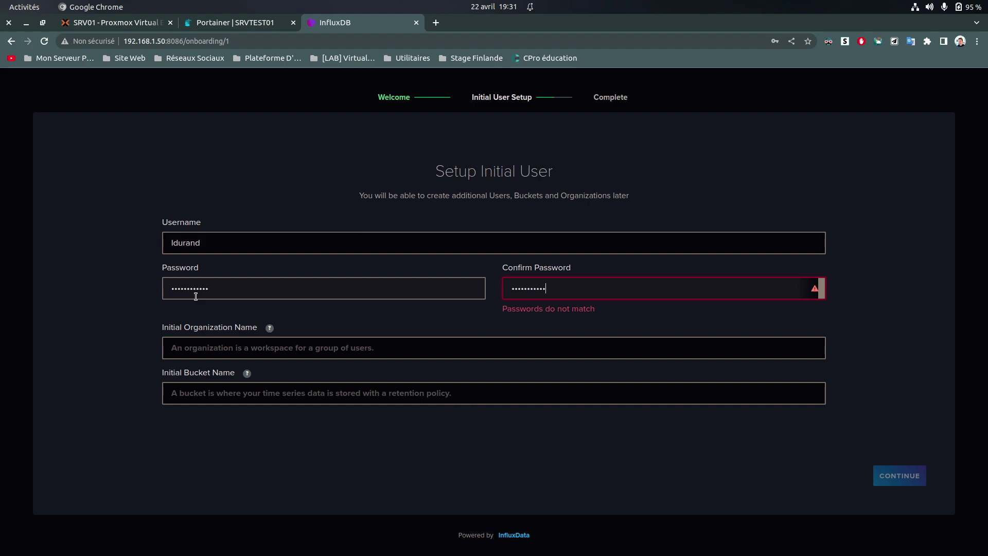
text(6)
Set the initial organization to proxmox_test and the initial bucket to srvtest
click(193, 337)
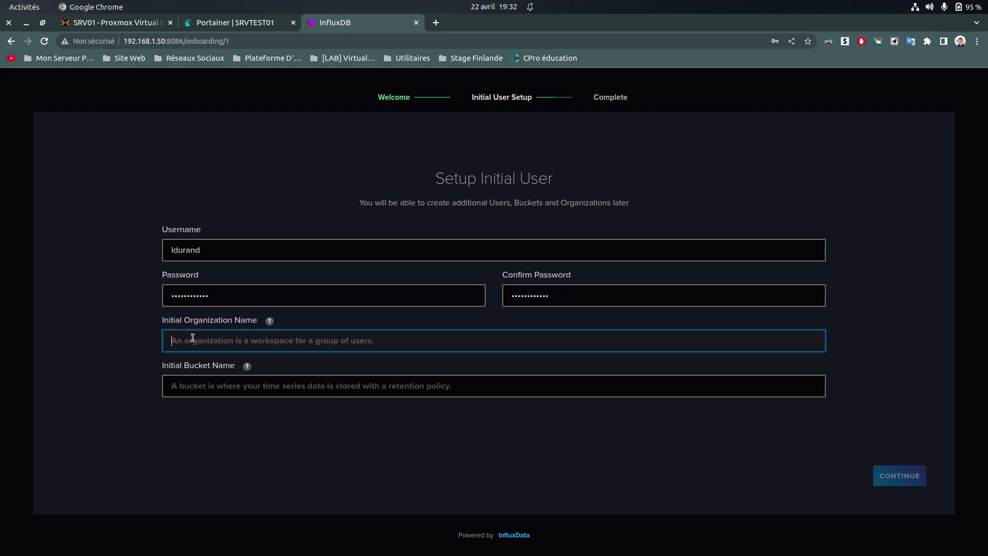
text(proxmox)
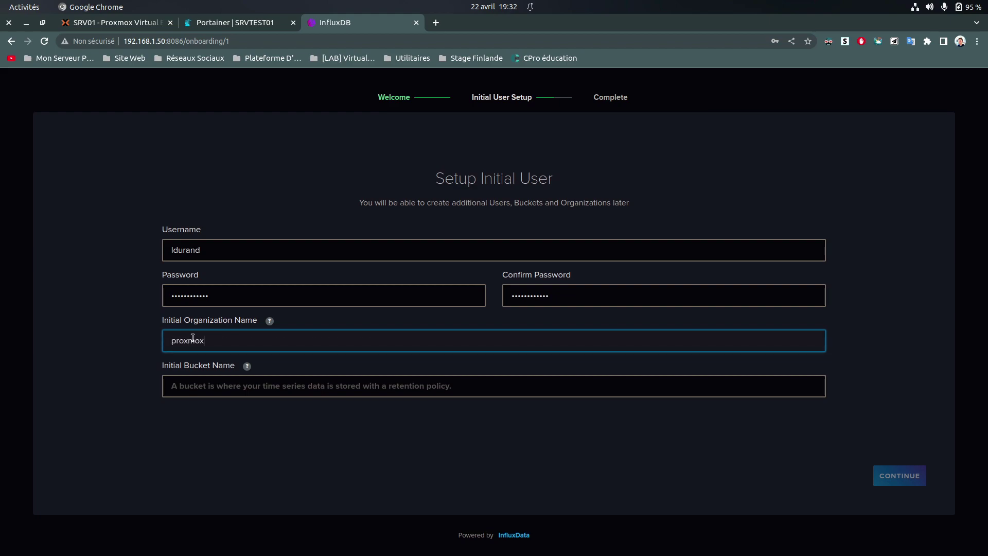
text(_test)
key(Tab)
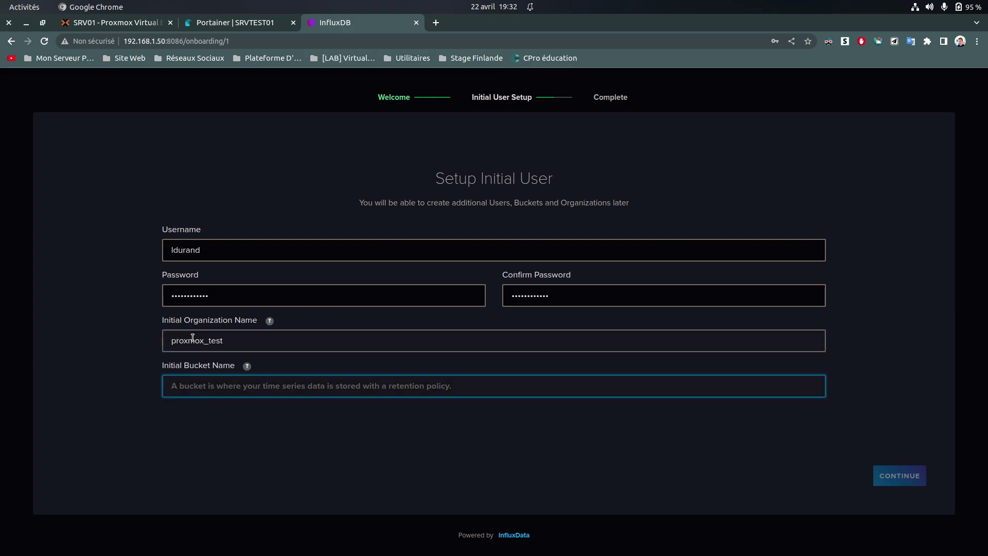
text(srvtest)
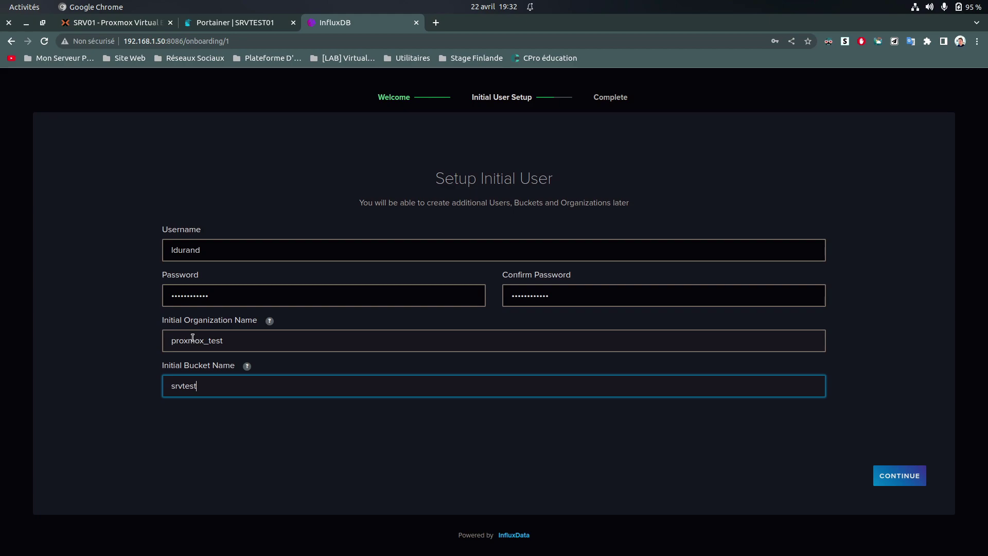
click(252, 462)
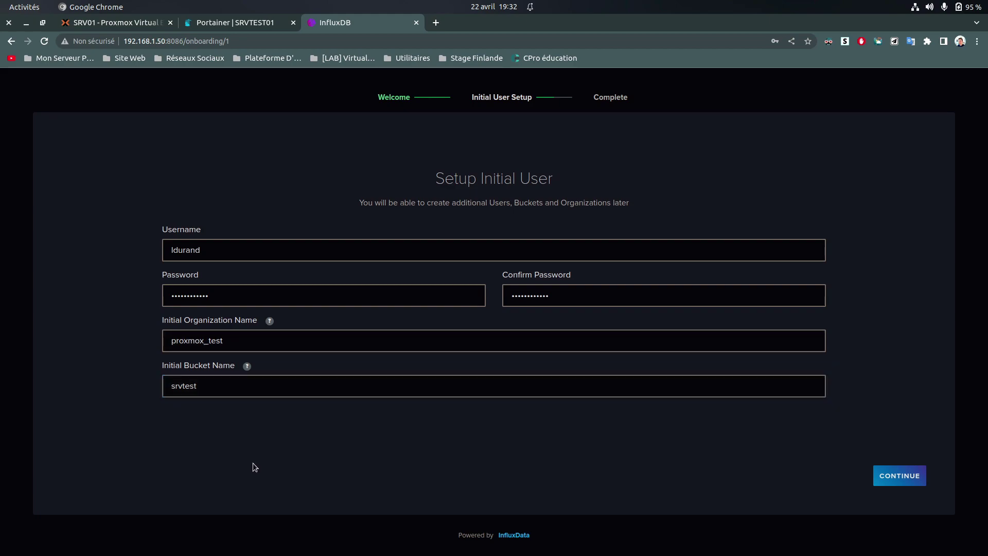
Complete the setup, decline Chrome's password save, and copy the operator API token
click(890, 476)
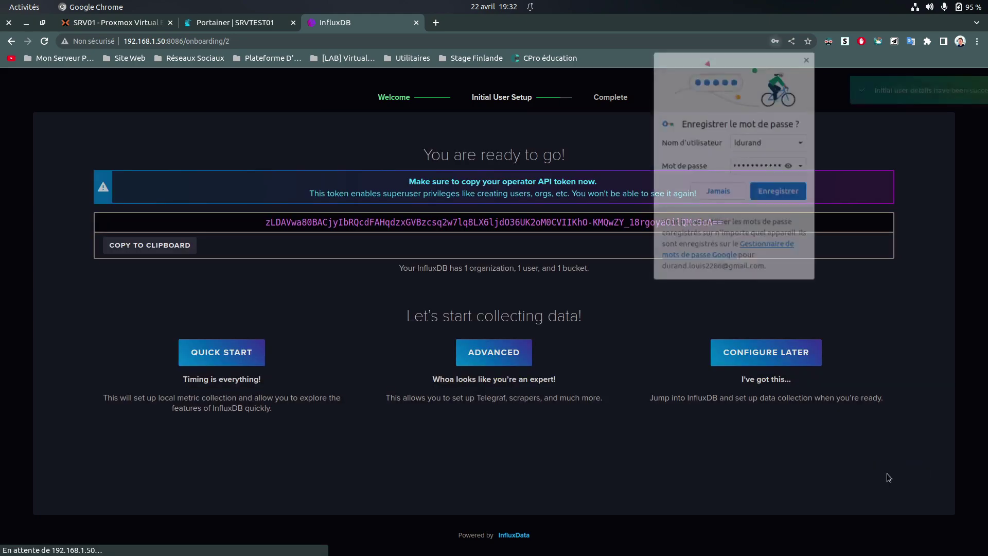
click(723, 193)
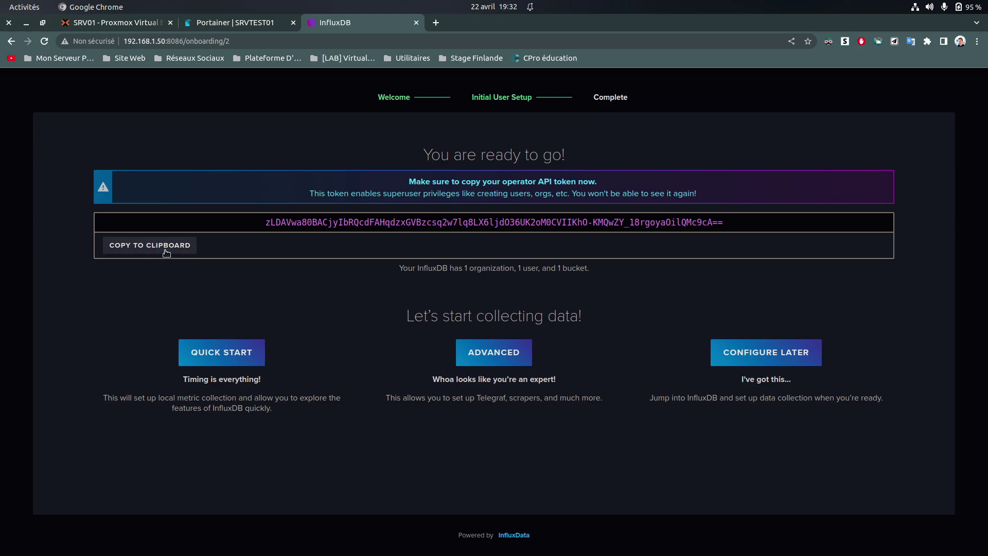
drag(344, 224, 464, 202)
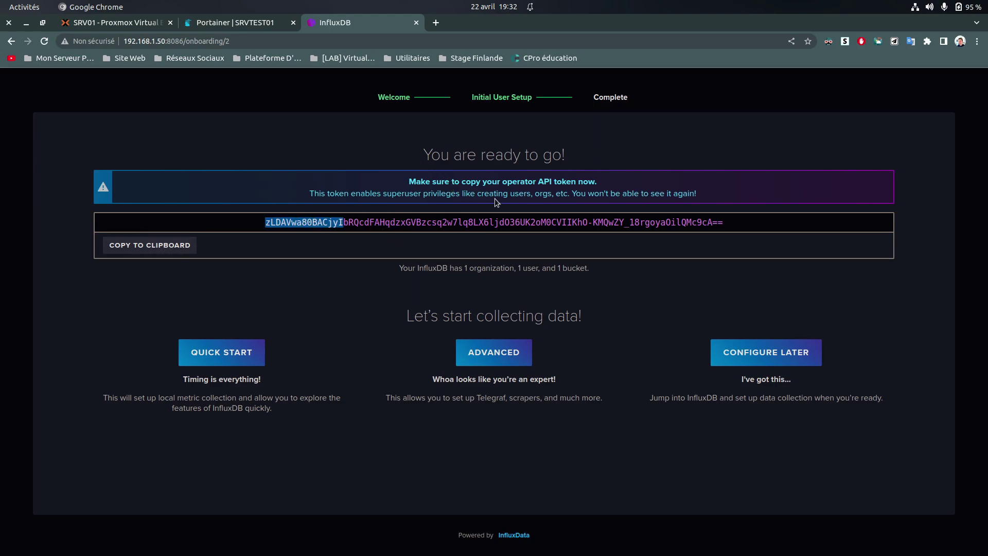
click(484, 219)
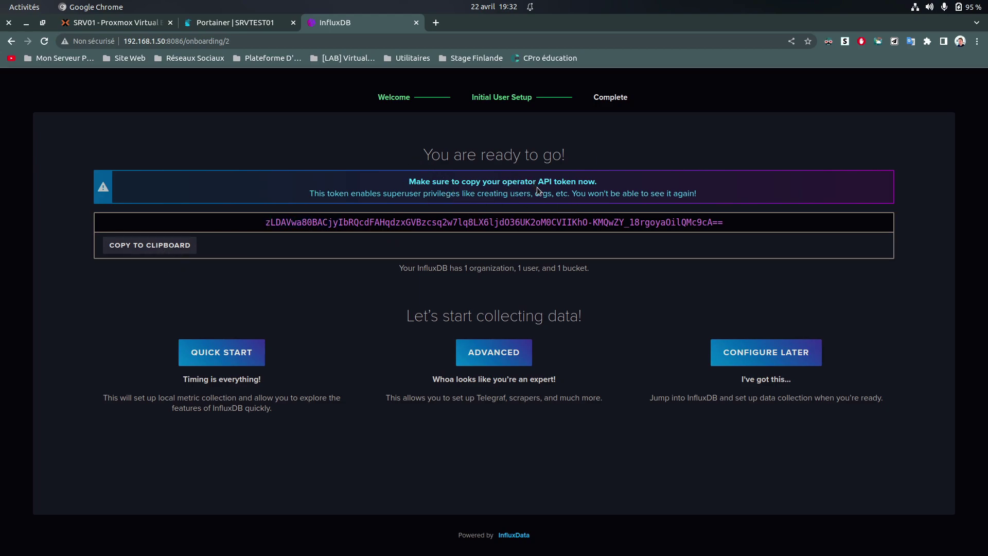
click(154, 246)
drag(262, 224, 735, 223)
right_click(735, 224)
click(708, 234)
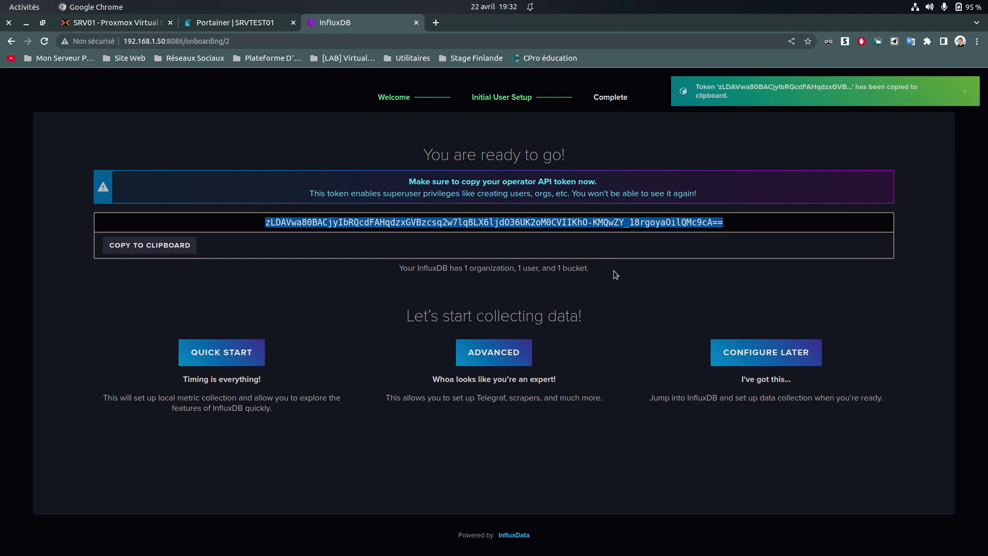
key(super)
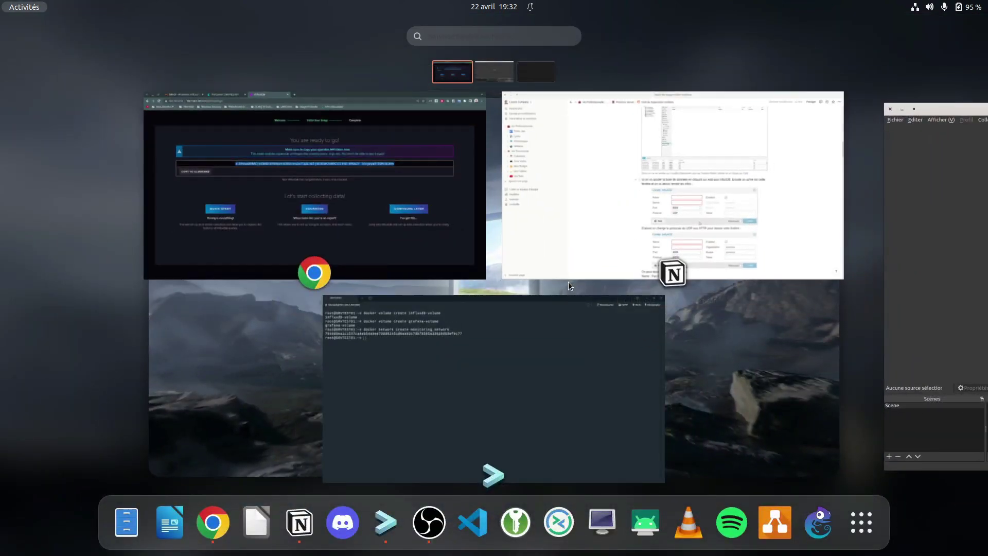
Paste the API token into a new LibreOffice Writer document, then return to the InfluxDB page
click(247, 523)
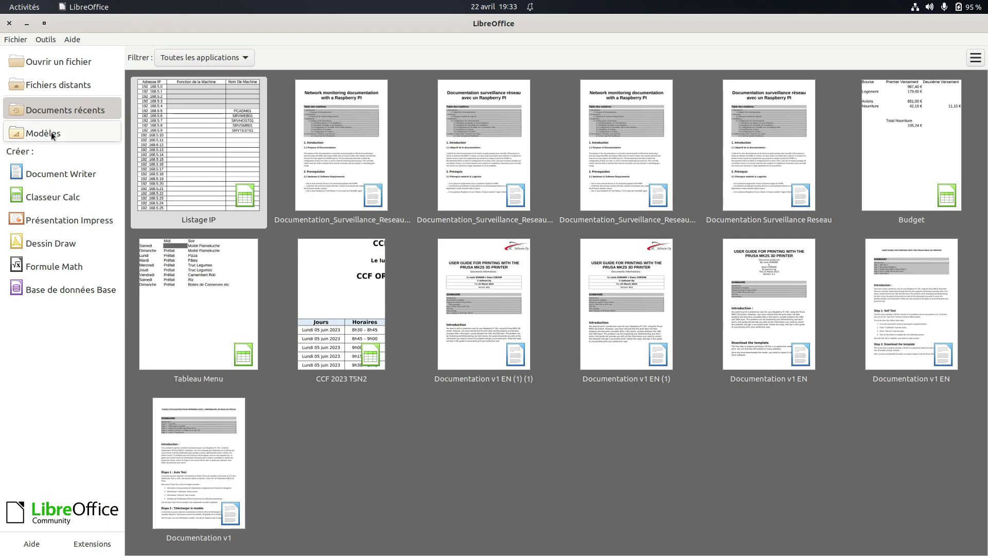
click(56, 175)
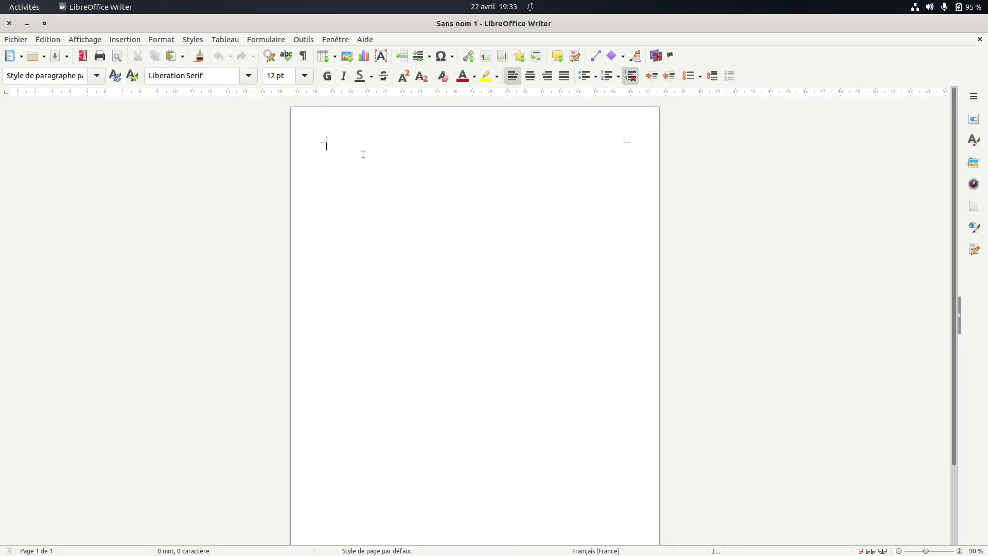
key(ctrl+v)
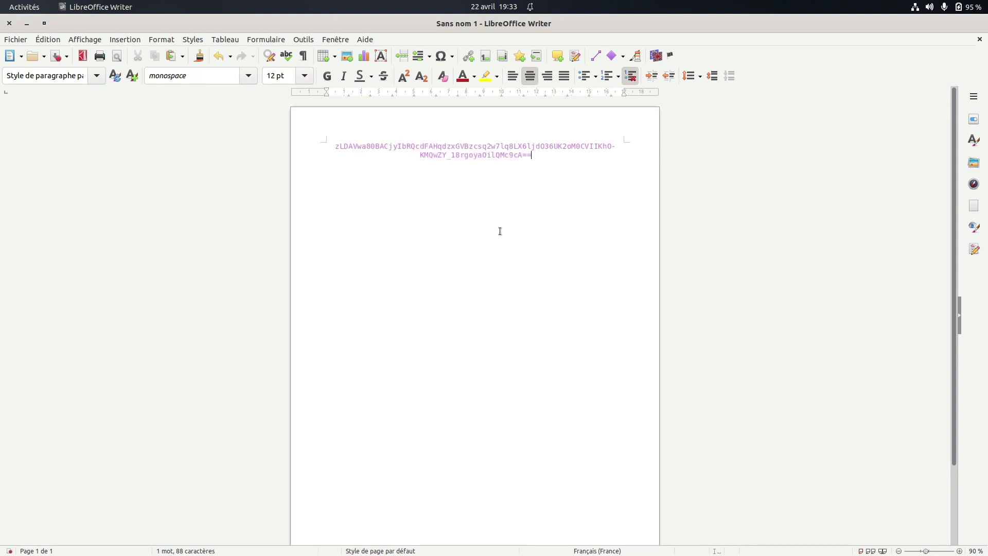
key(super)
click(354, 211)
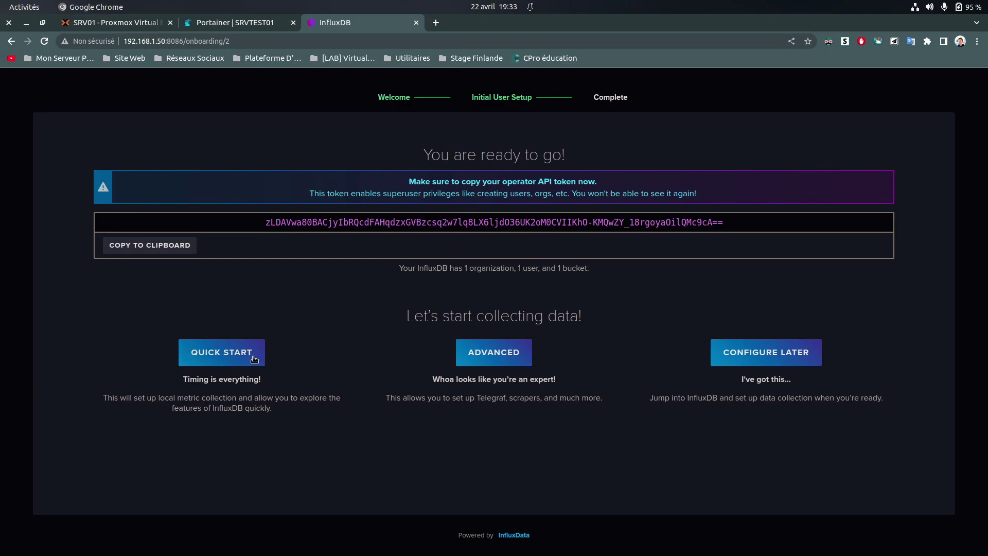
Skip InfluxDB data collection setup and view the Buckets list showing srvtest with Forever retention
click(762, 359)
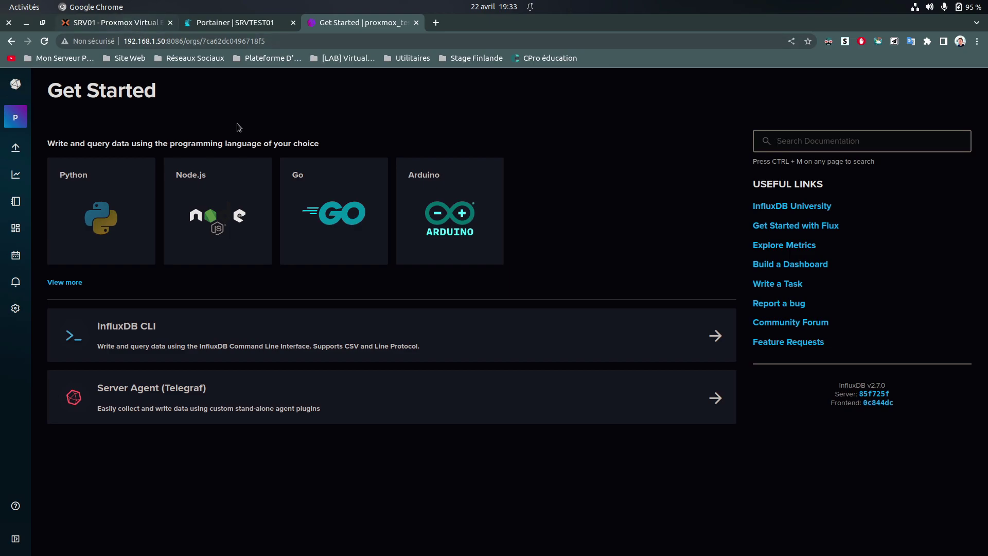
mouse_move(17, 148)
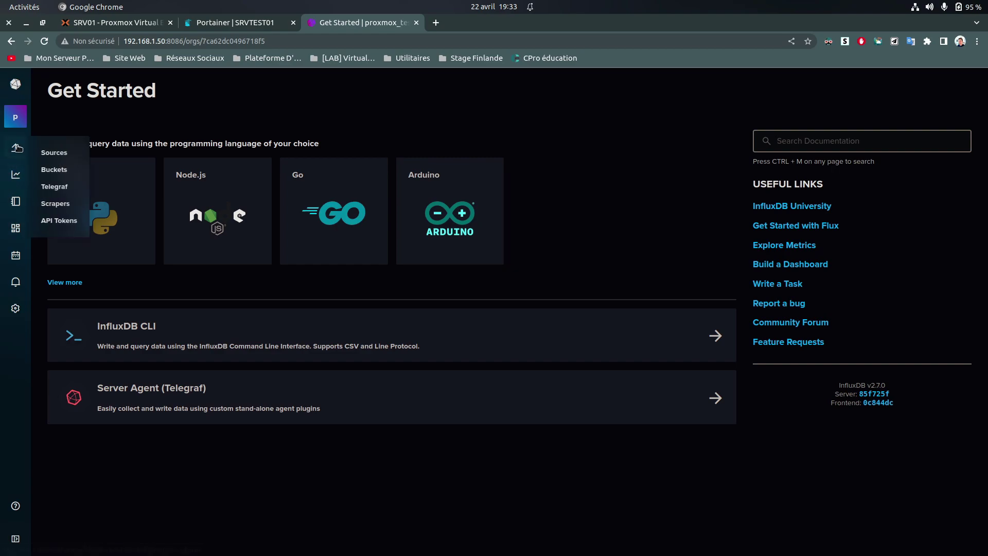
click(53, 169)
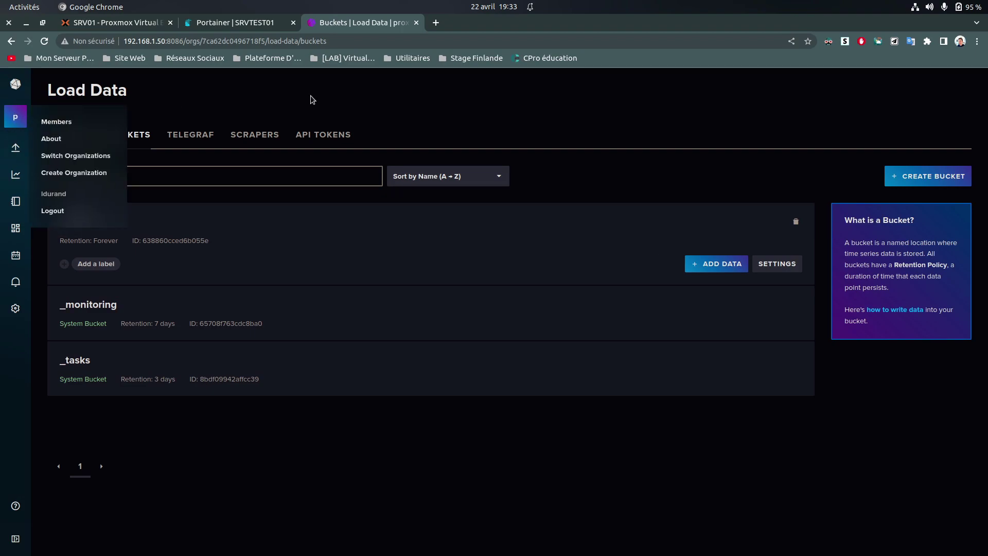
click(111, 22)
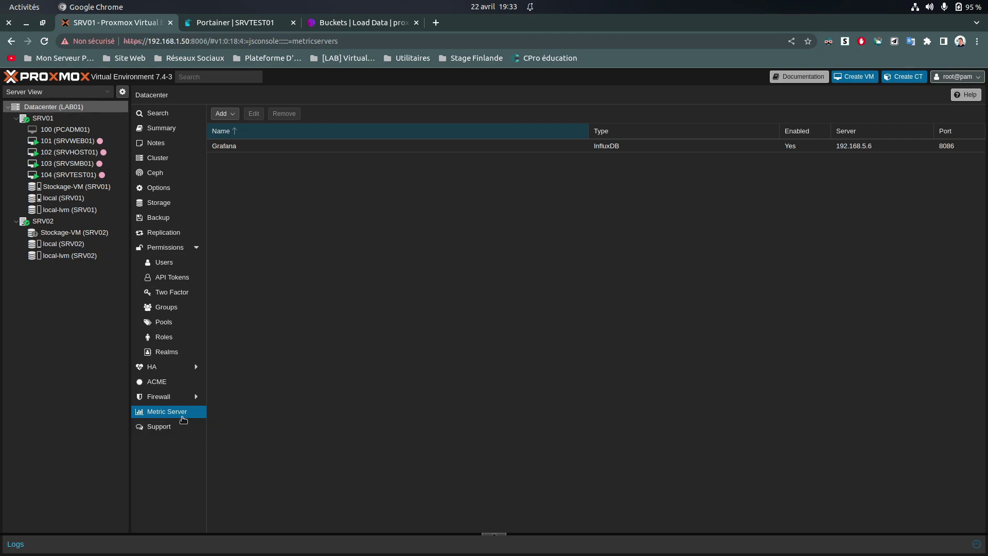
Start adding an InfluxDB metric server in Proxmox named GrafanaTEST
click(229, 115)
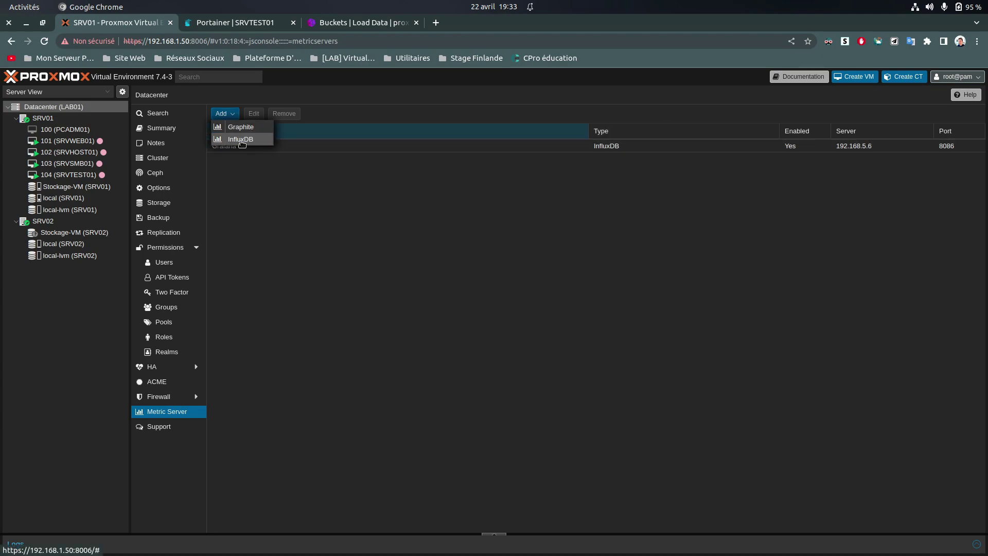
click(240, 140)
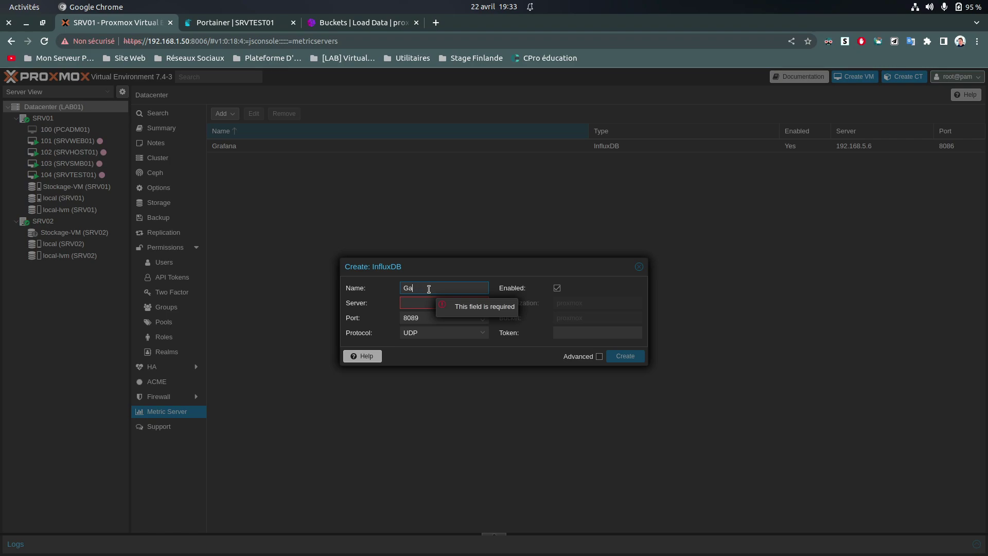
text(GrafanaTEST)
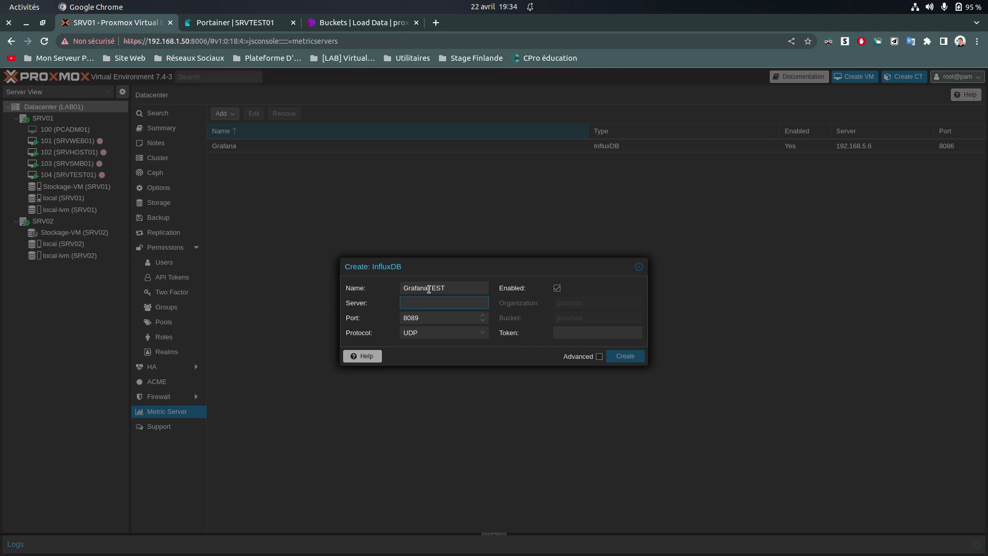
text(192.168.5.9)
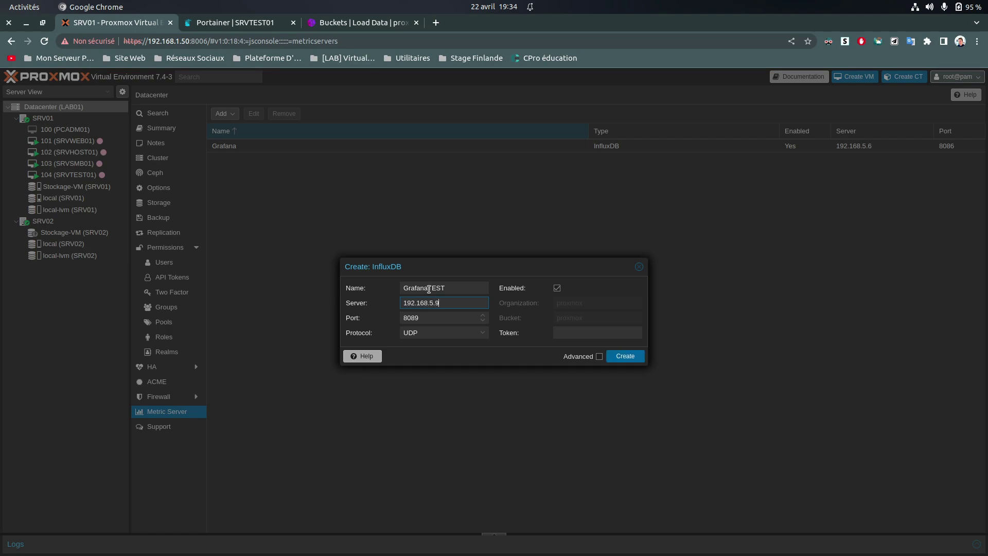
Set the metric server to 192.168.5.9 port 8086 using the HTTP protocol
key(Tab)
text(8)
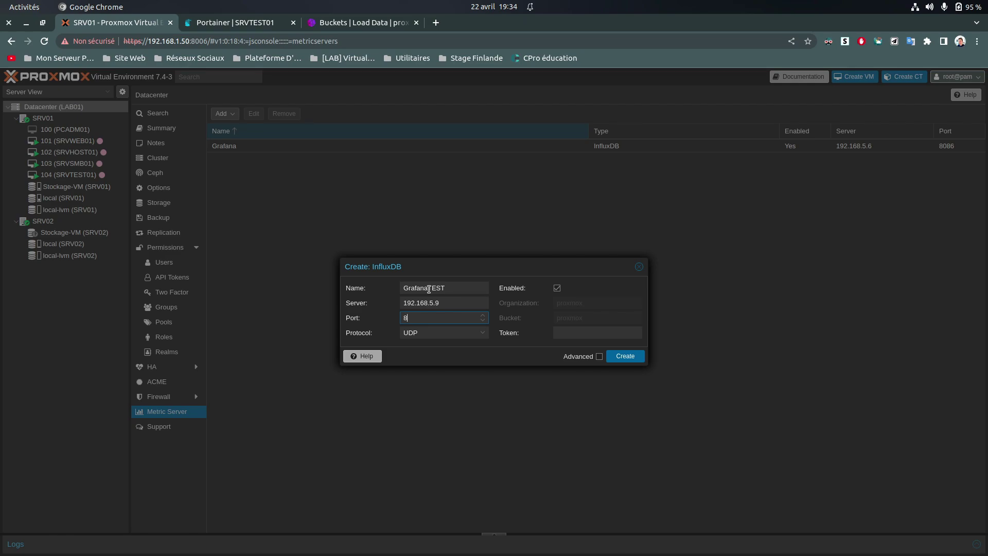
key(Tab)
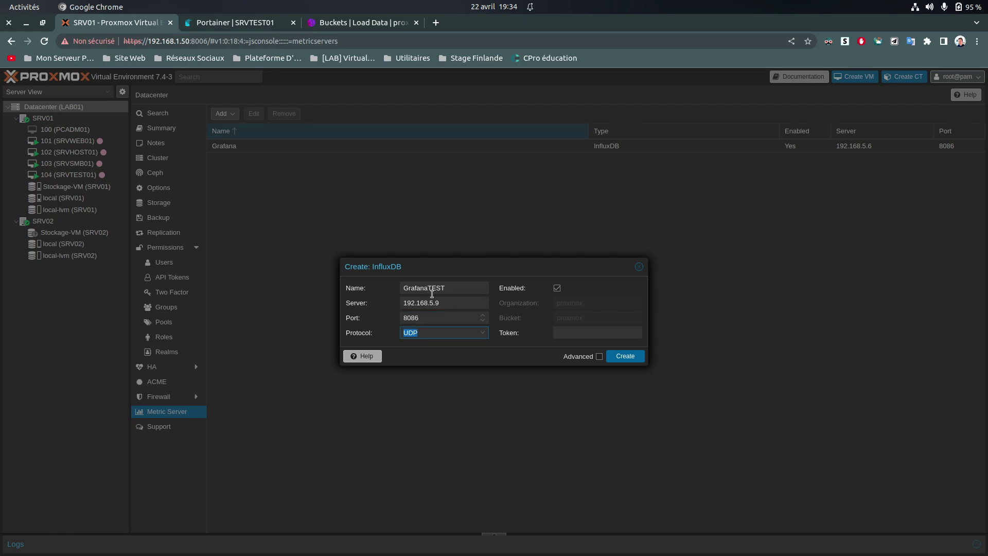
click(482, 336)
click(461, 355)
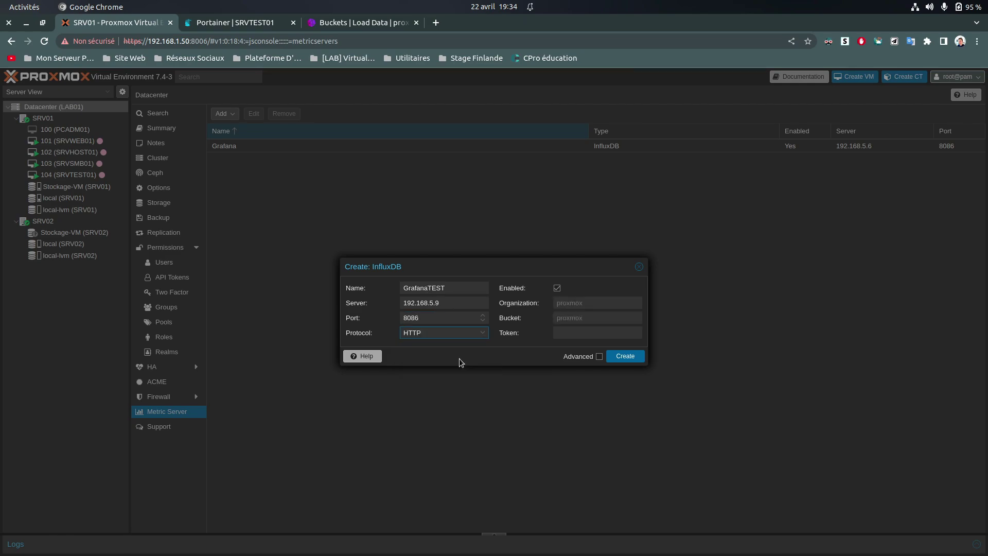
Toggle Enabled and enter organization proxmox_test and bucket srvtest
click(557, 289)
click(564, 301)
text(proxmox_test)
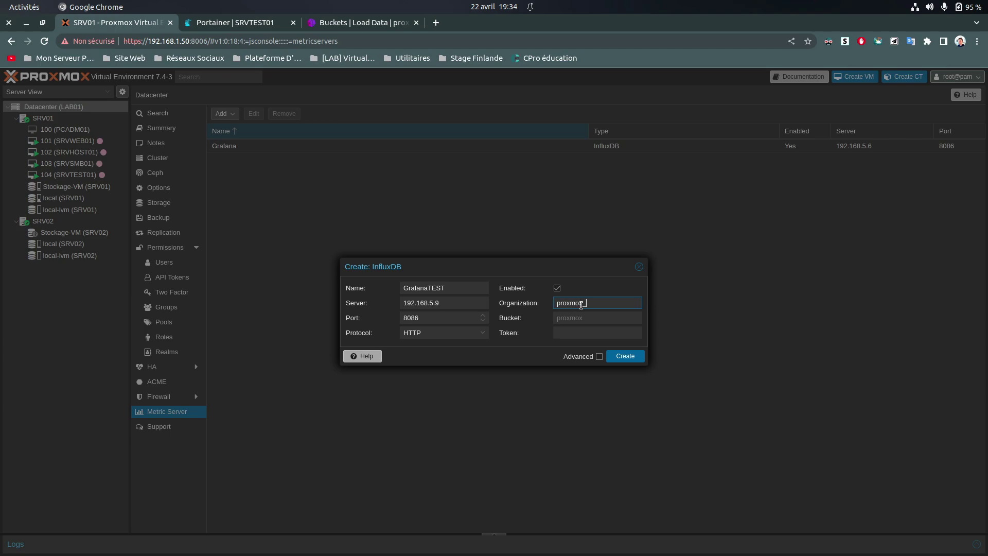
key(Tab)
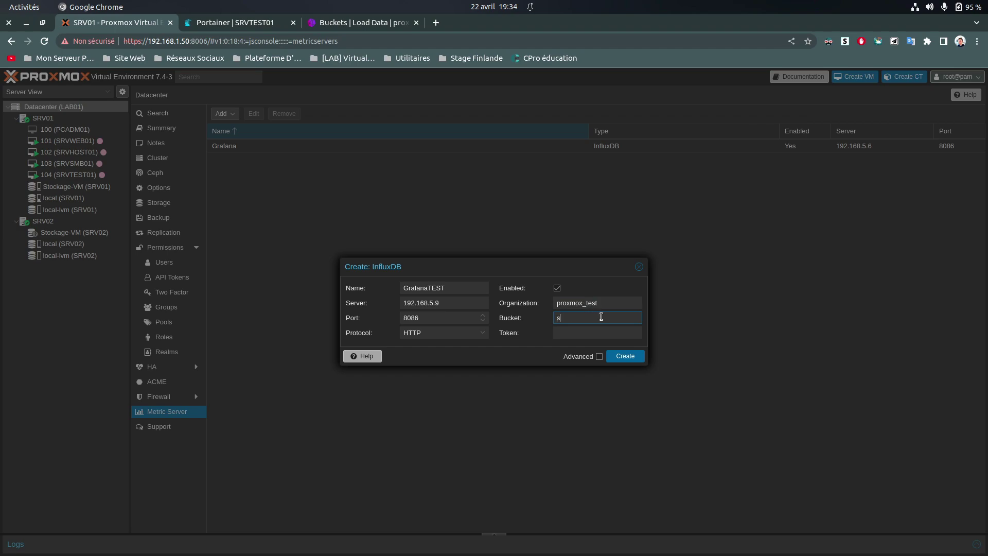
key(Tab)
In the Writer document, re-paste the API token via Collage spécial > Texte non formaté
key(super)
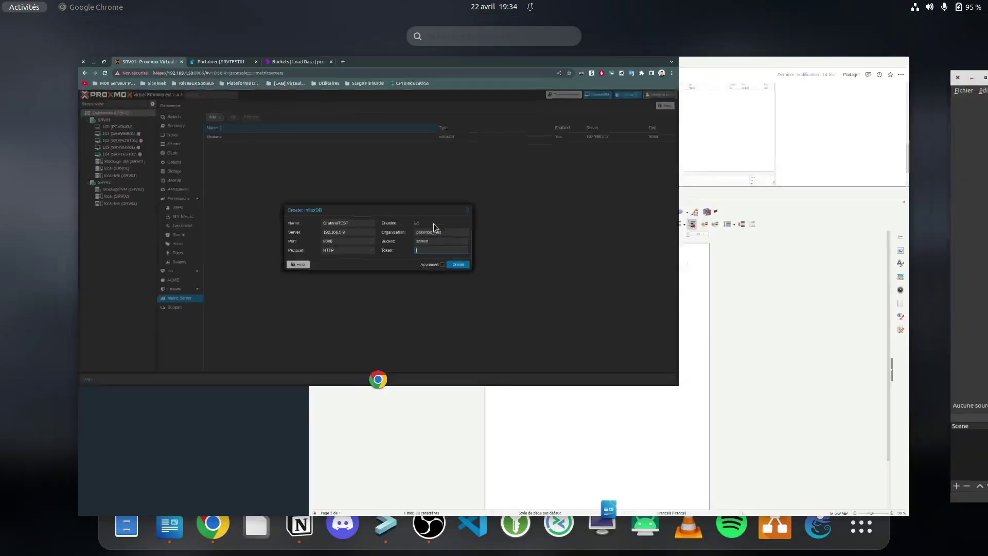
click(586, 212)
key(super)
click(667, 366)
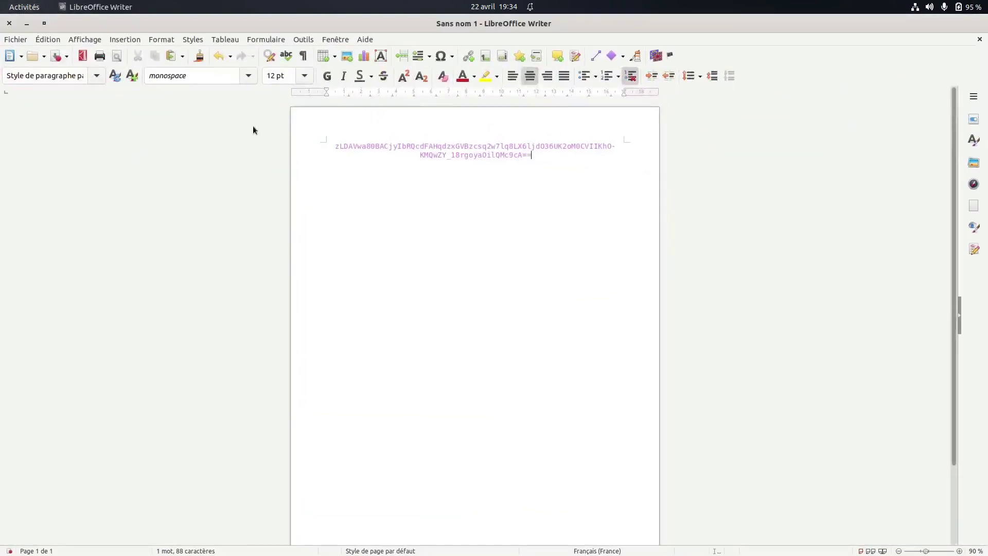
mouse_move(335, 146)
mouse_down()
mouse_move(536, 157)
mouse_move(339, 148)
mouse_up()
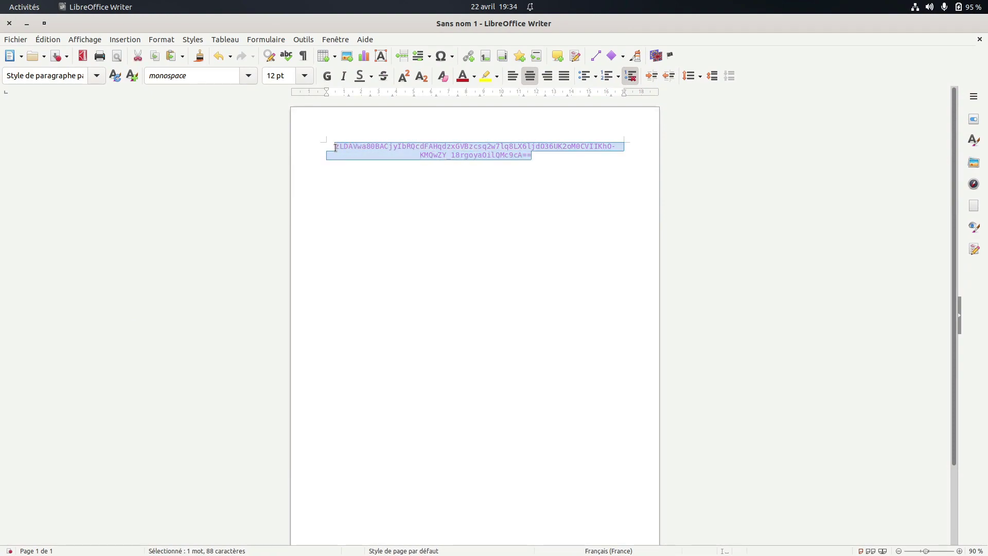
right_click(341, 148)
mouse_move(360, 193)
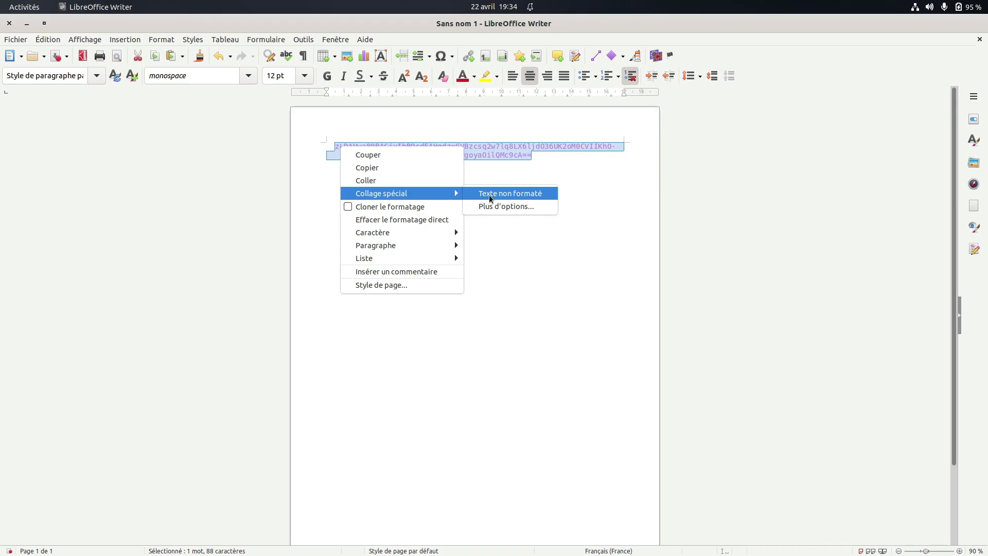
click(489, 195)
Select the pasted 88-character token and copy it to the clipboard
drag(541, 154, 333, 145)
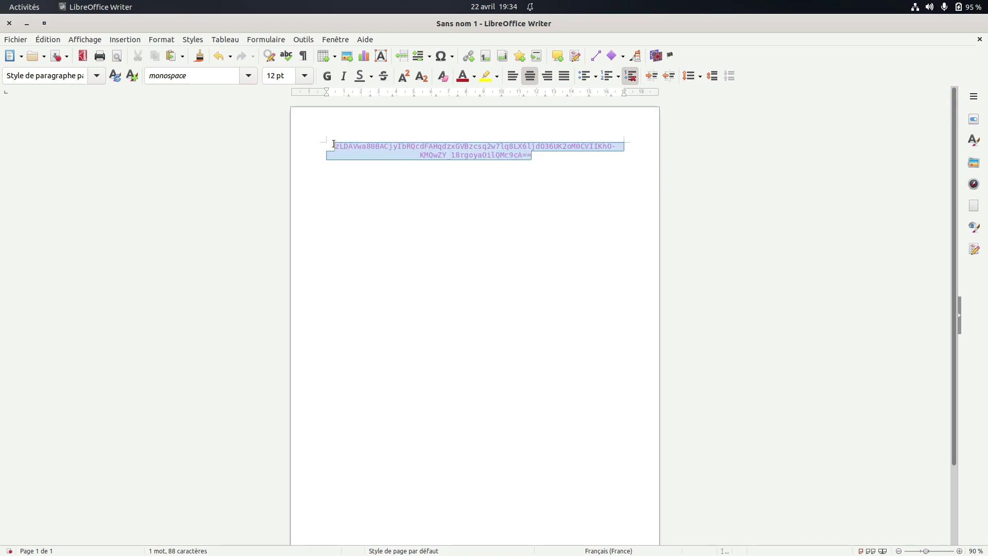
right_click(348, 148)
click(379, 168)
Paste the InfluxDB API token into the Proxmox Token field and verify its start
key(super)
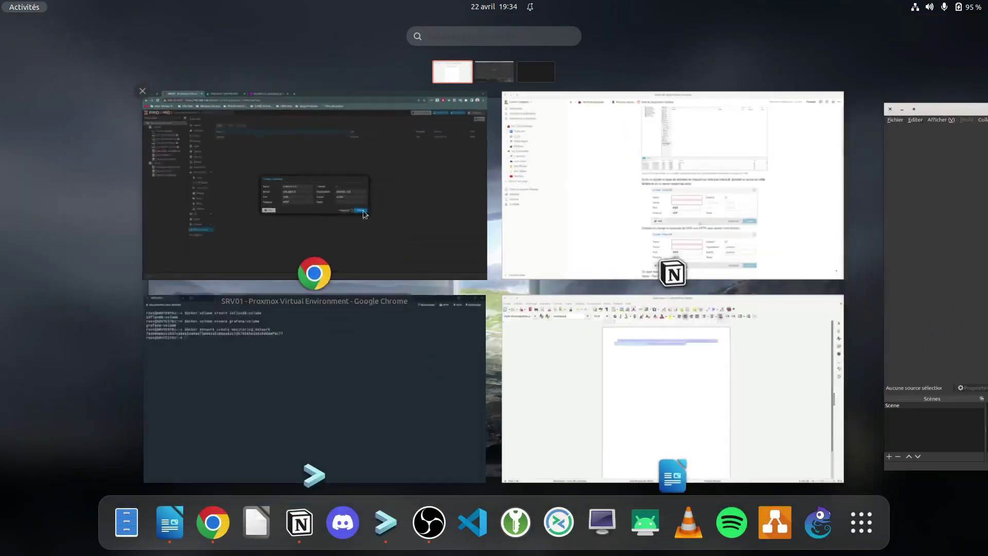
click(373, 212)
key(ctrl+v)
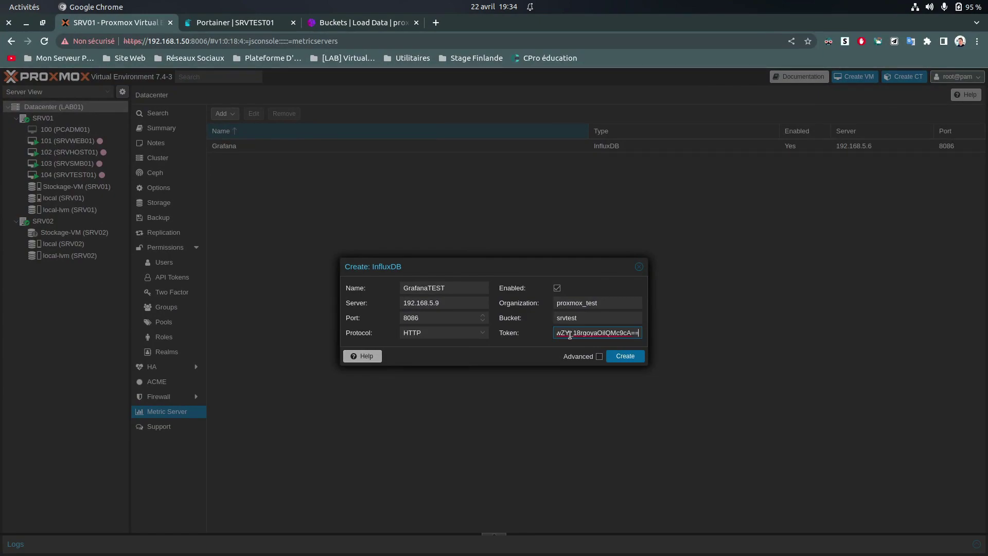
drag(574, 334, 512, 334)
click(518, 344)
Create the GrafanaTEST metric server and select its new 192.168.5.9:8086 entry
click(599, 357)
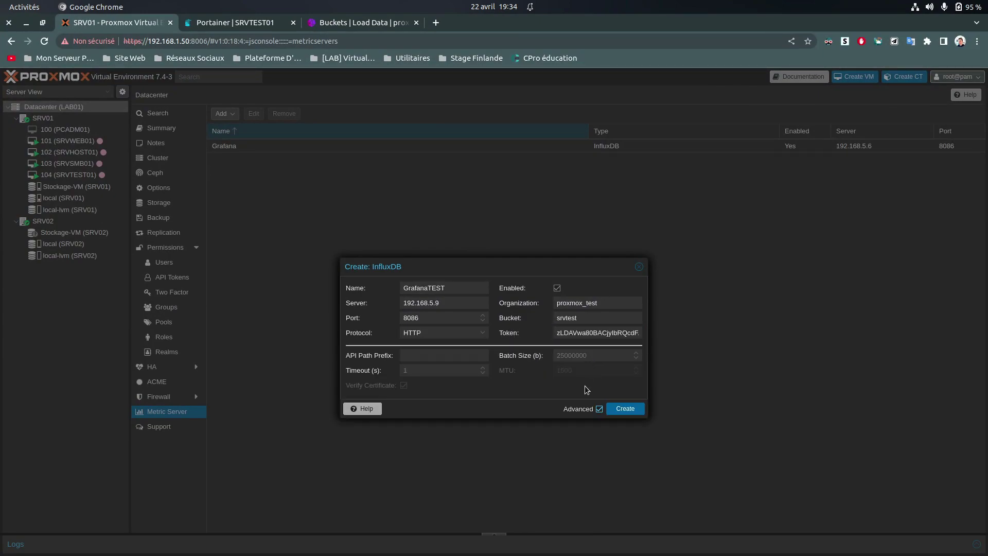
click(599, 410)
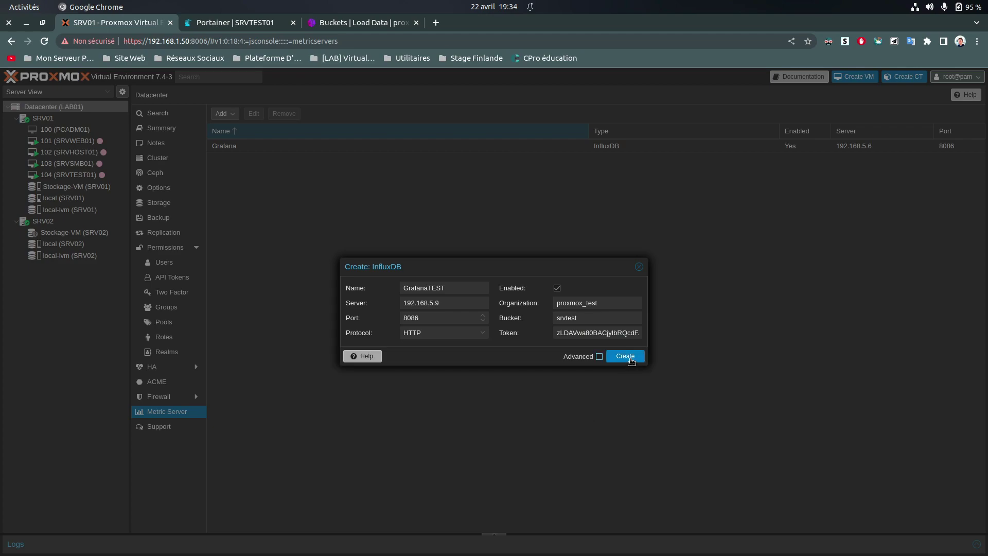
click(625, 357)
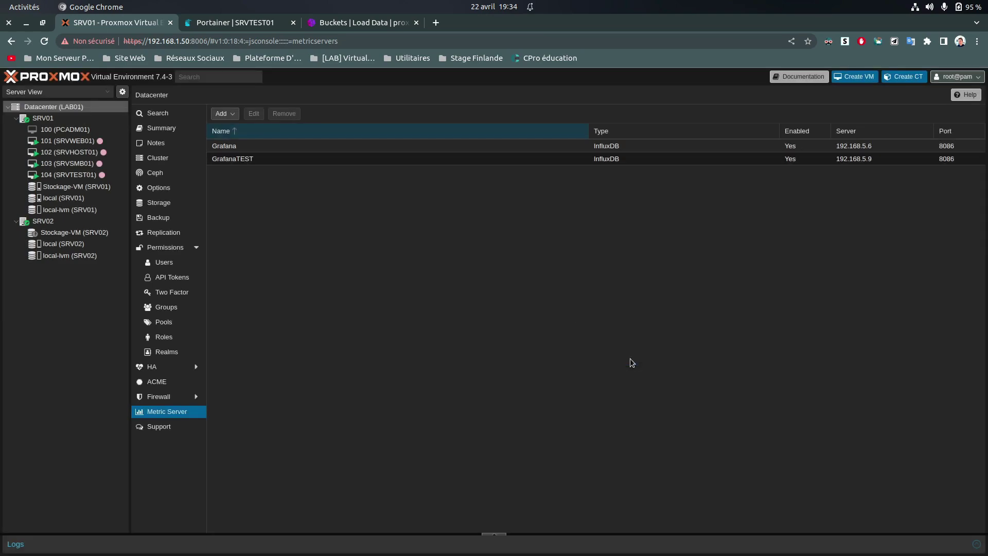
click(264, 160)
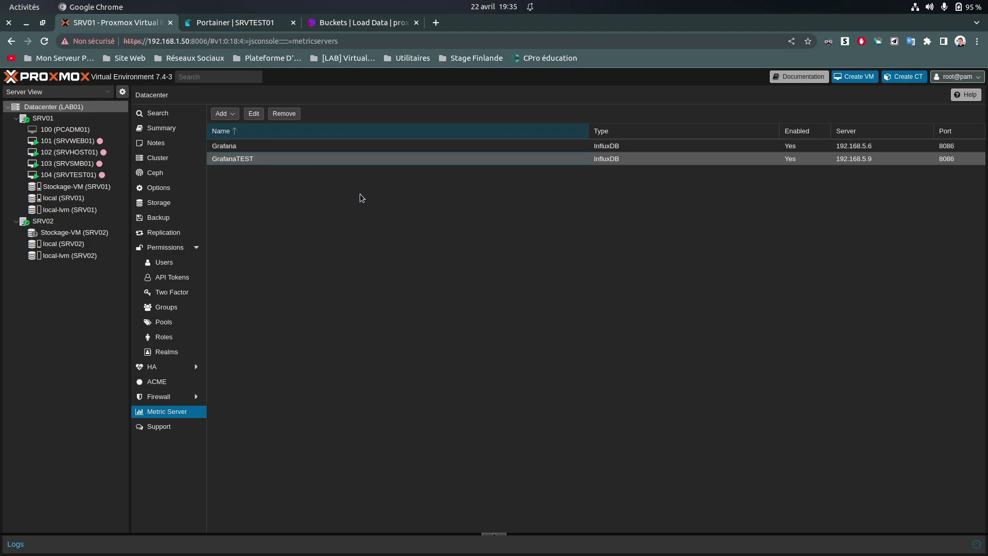
key(super)
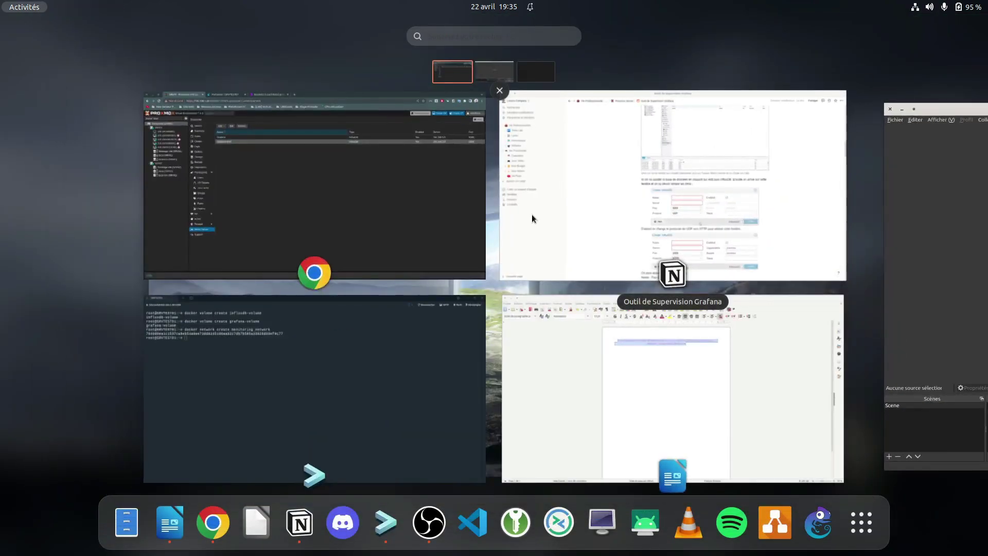
click(533, 215)
scroll(322, 273, down, 7)
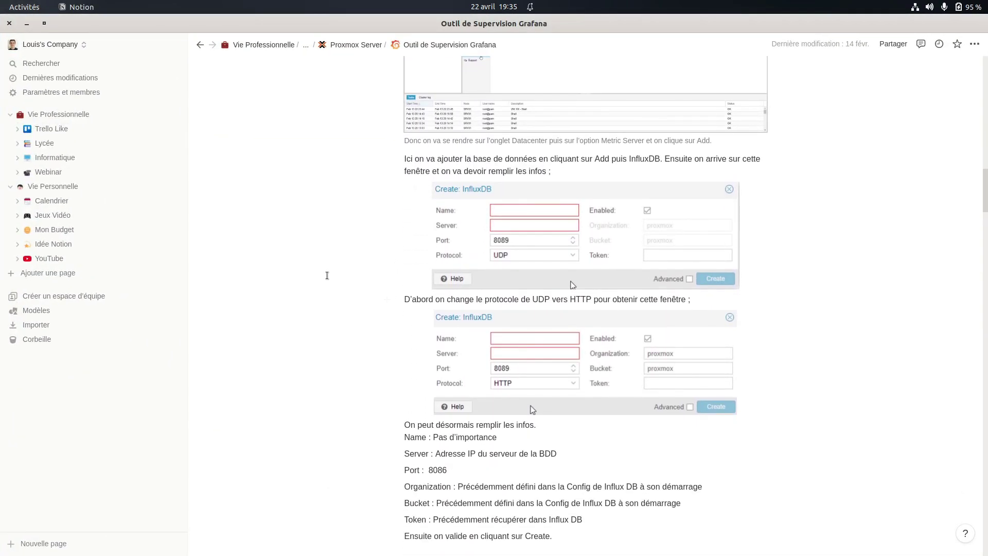
scroll(511, 268, down, 3)
scroll(559, 316, up, 5)
scroll(559, 316, down, 10)
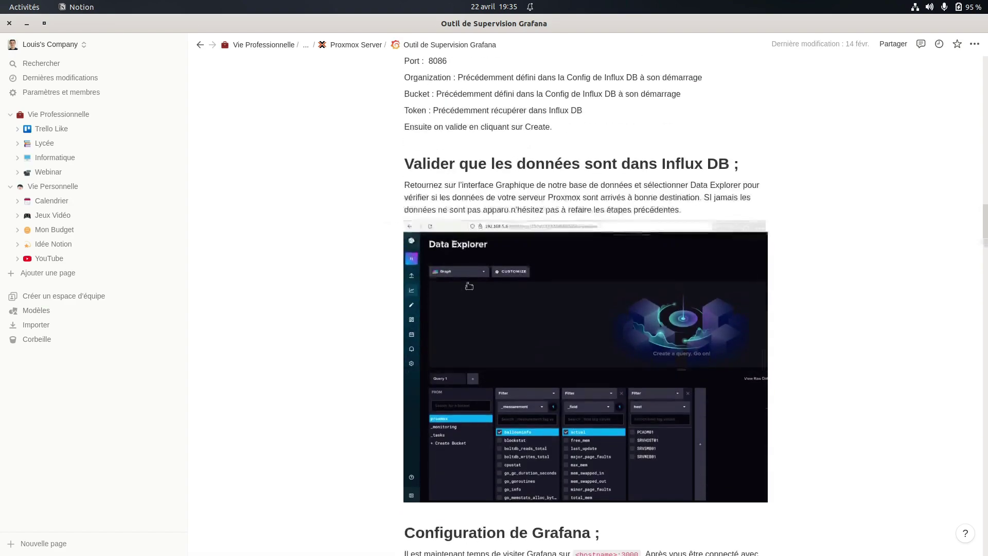
key(super)
click(330, 205)
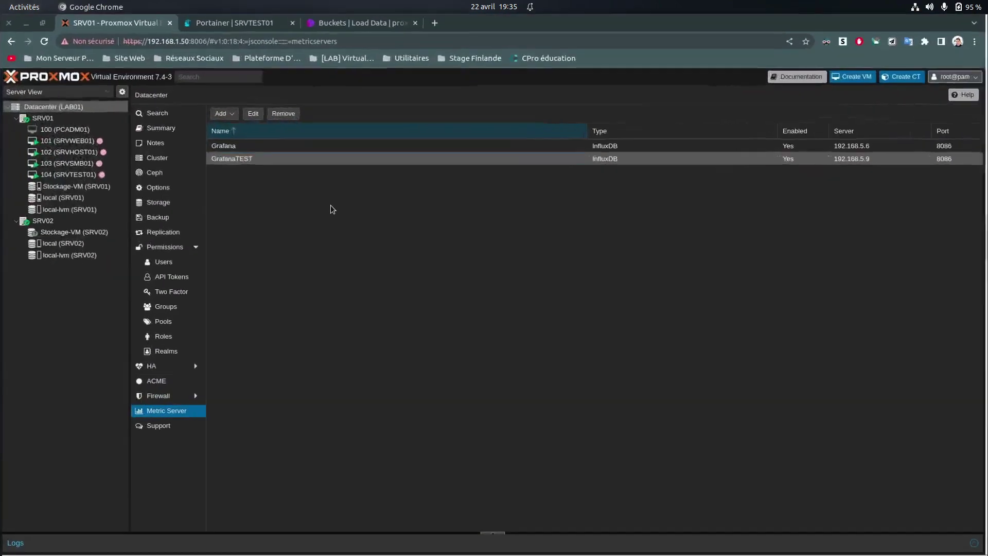
Reload InfluxDB, query the srvtest bucket's cpustat measurement and inspect its host tag values
click(336, 22)
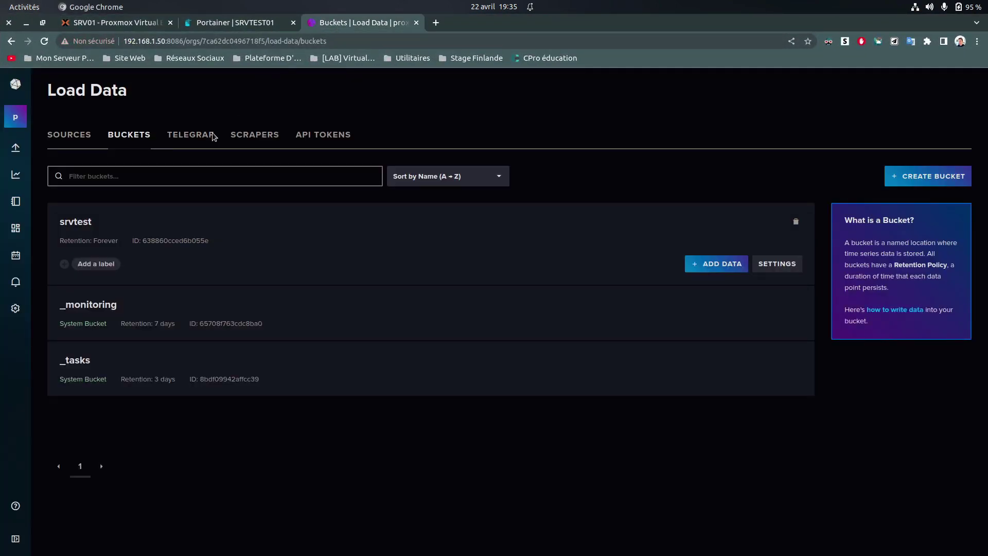
click(43, 44)
click(72, 223)
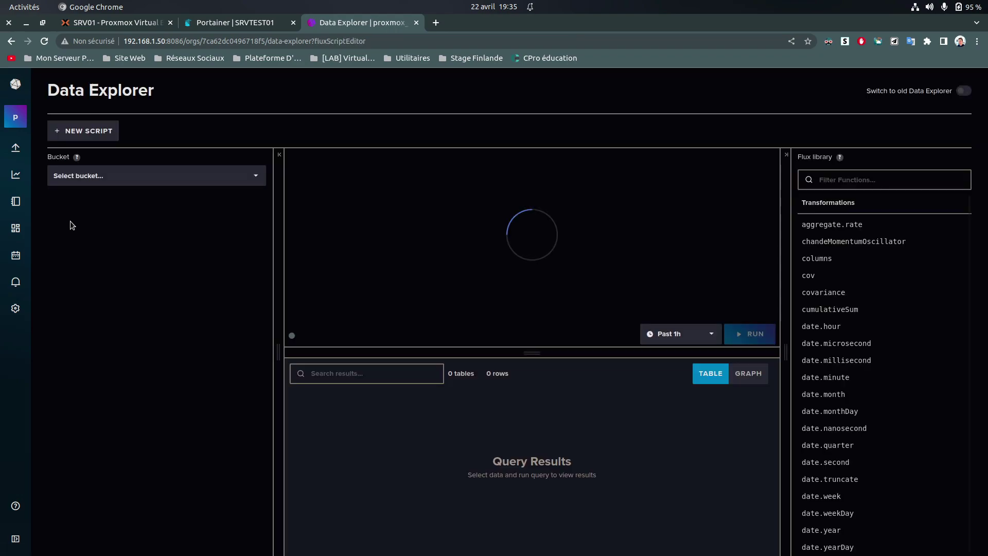
click(93, 179)
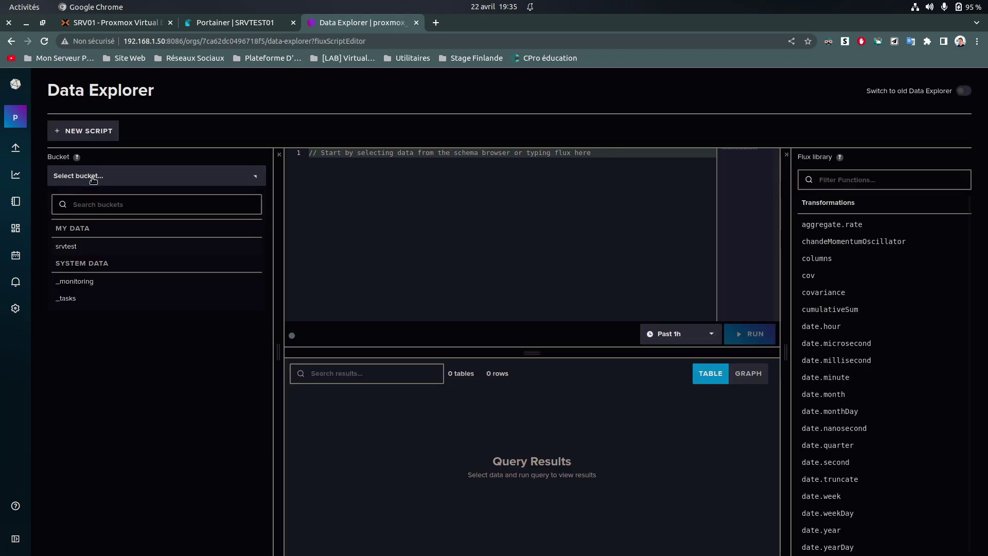
click(97, 251)
click(104, 216)
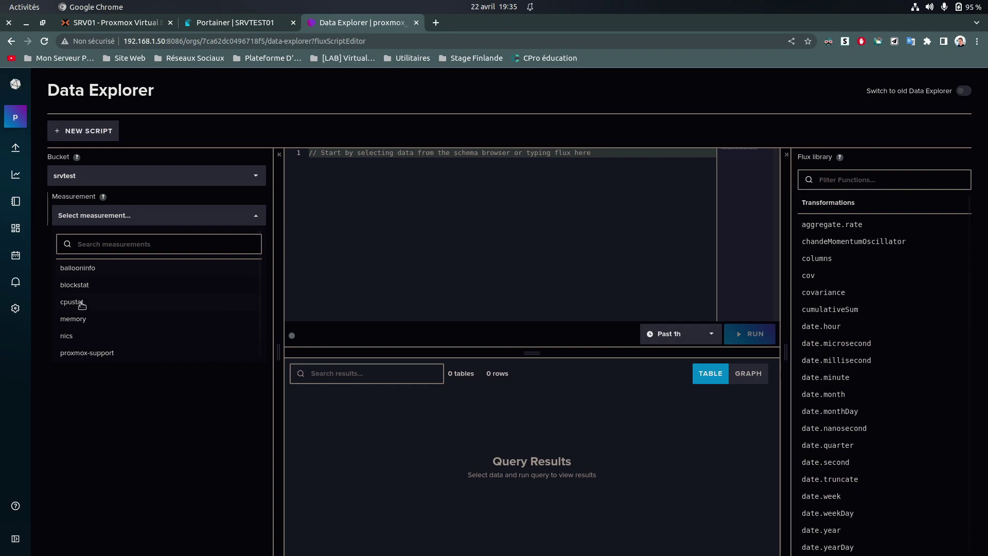
click(81, 303)
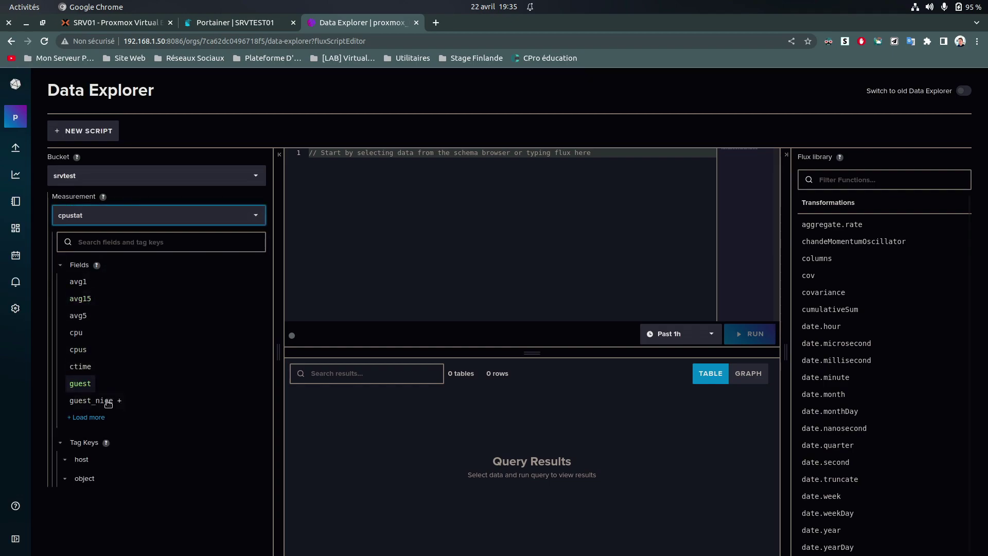
click(80, 460)
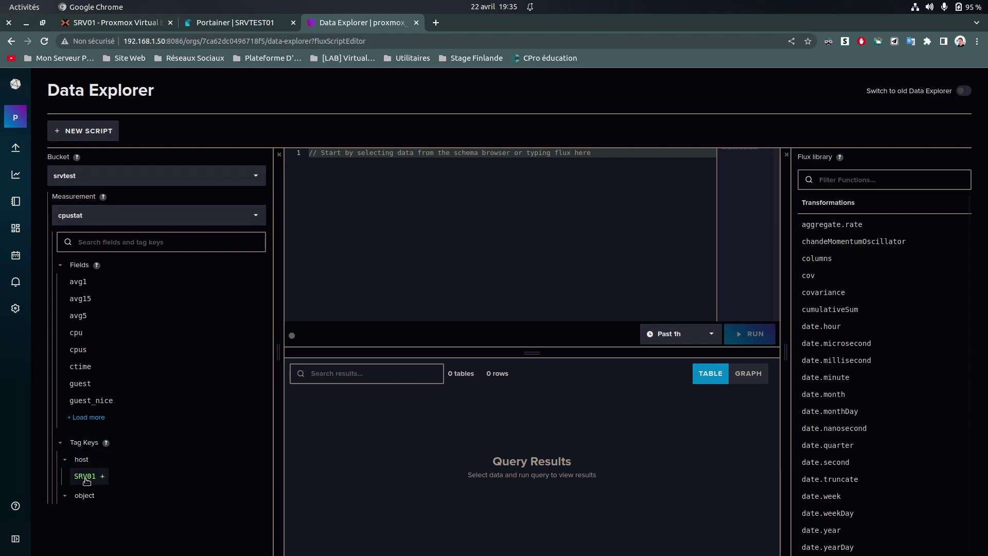
click(87, 460)
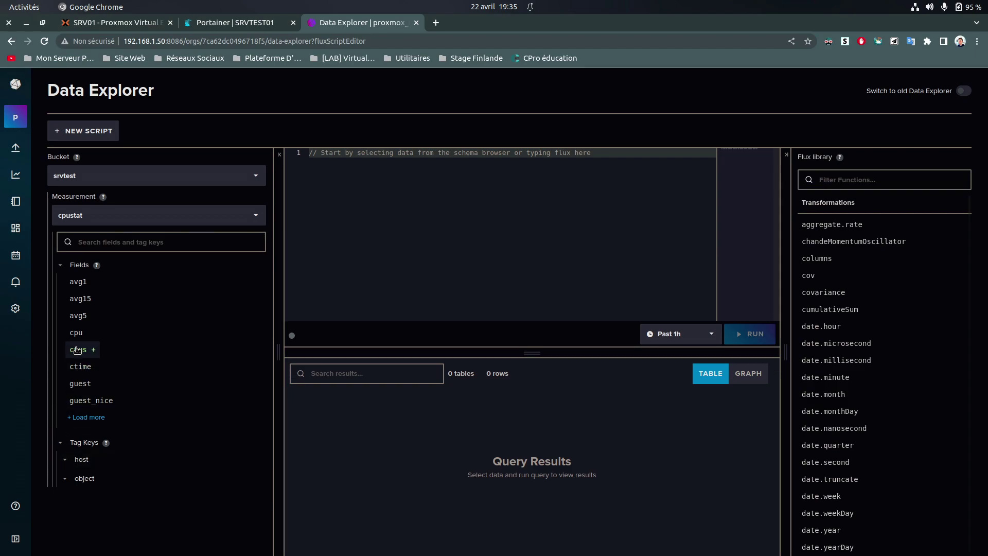
Switch to the ballooninfo measurement and inspect its vmid, nodename and host tag values
click(69, 241)
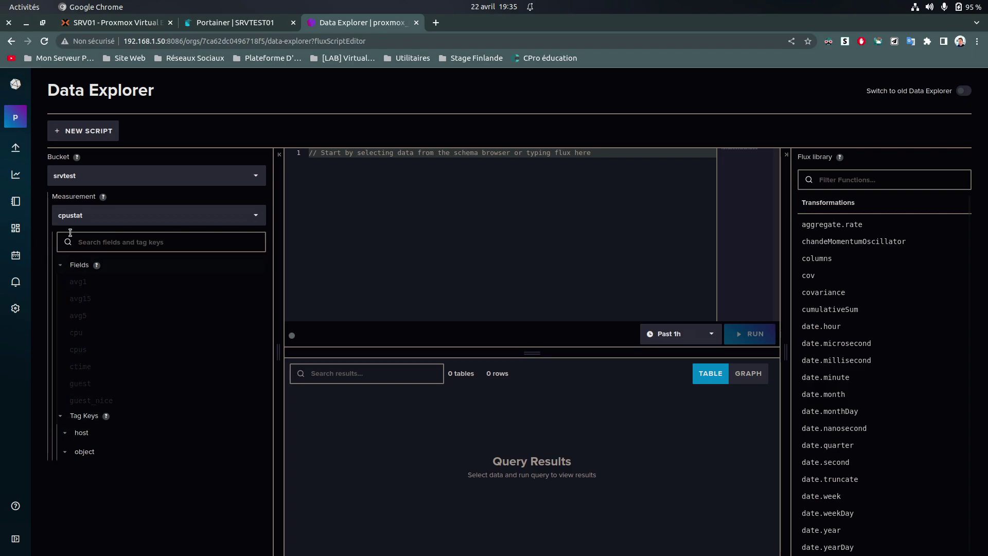
click(78, 219)
click(85, 268)
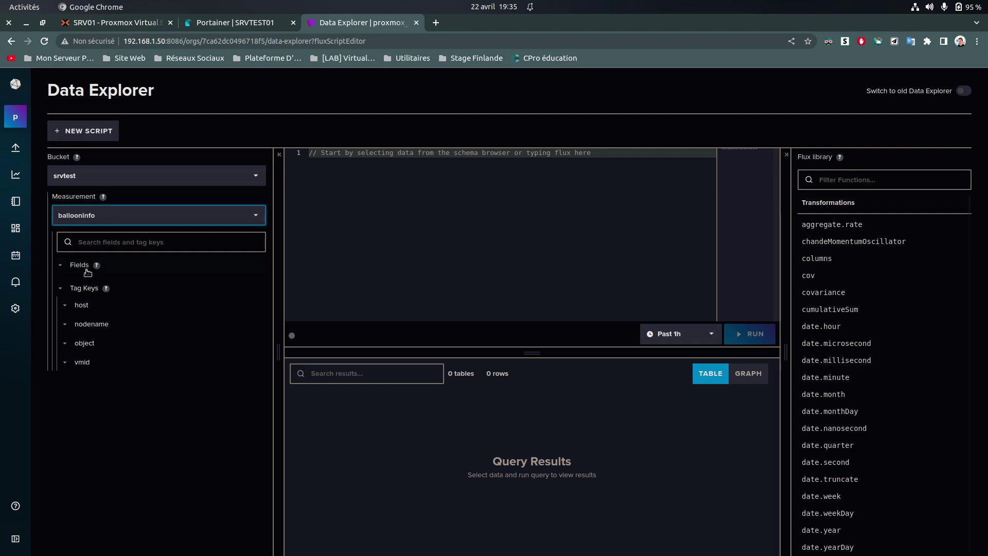
click(81, 364)
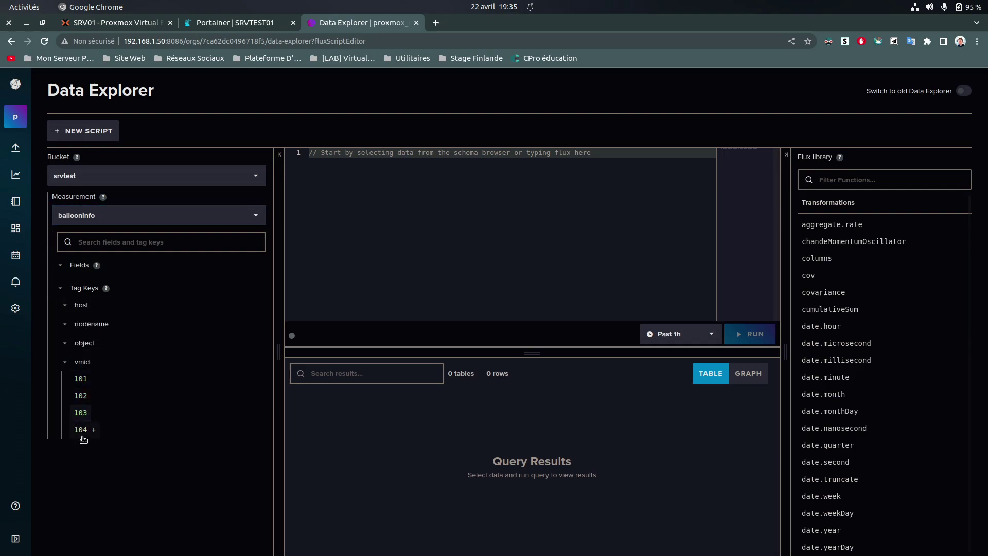
click(80, 362)
click(66, 324)
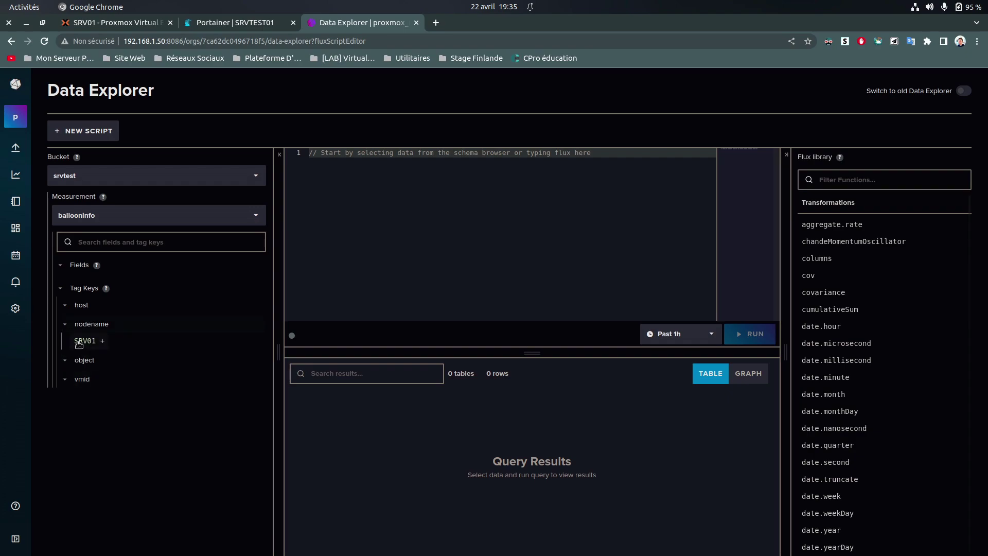
click(65, 324)
click(65, 306)
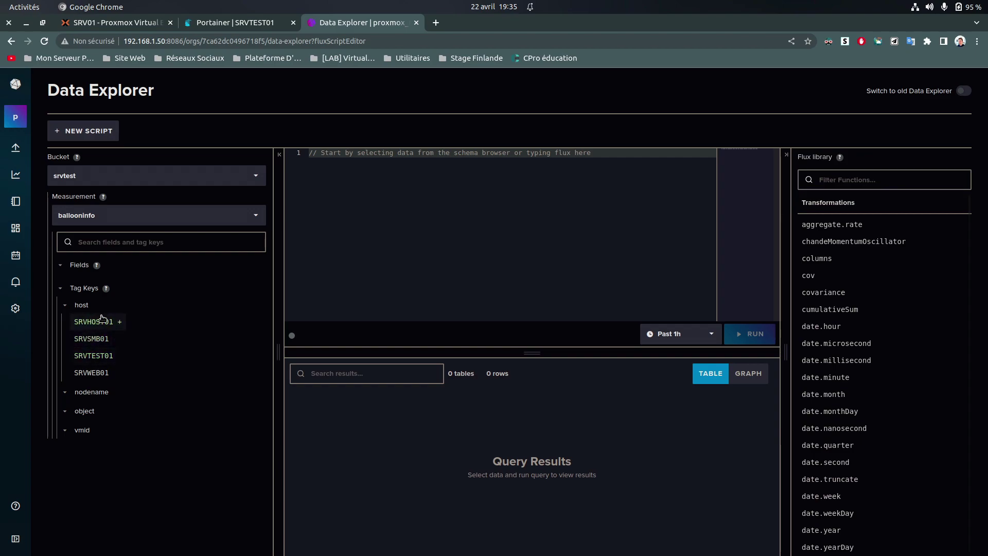
click(61, 288)
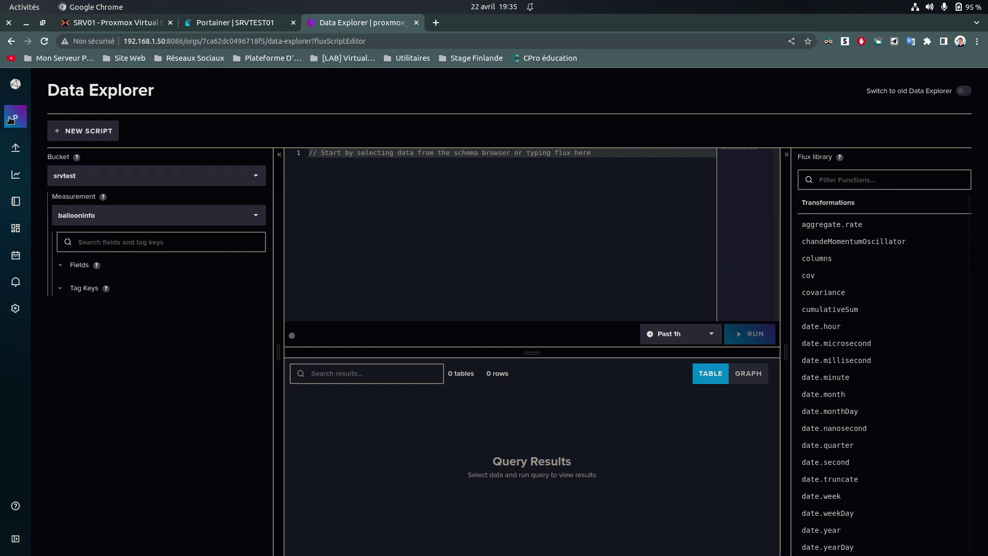
Reopen srvtest in Data Explorer from Load Data > Sources > Buckets with the query builder
mouse_move(16, 149)
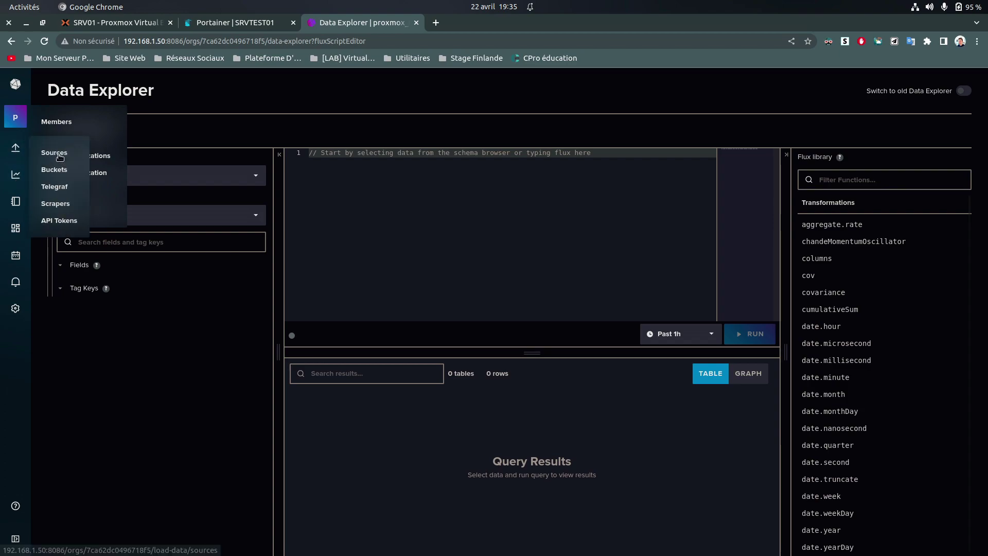
click(50, 154)
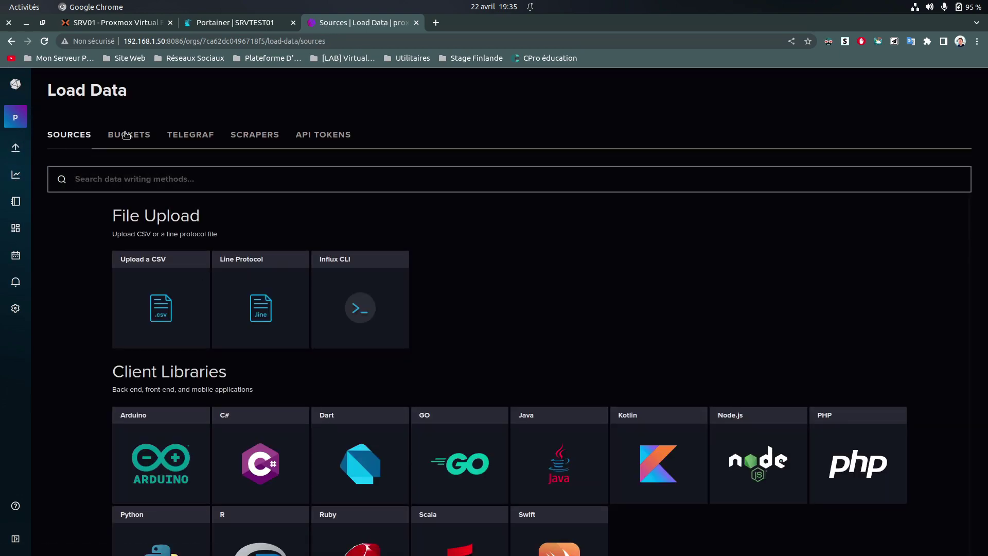
click(124, 134)
click(82, 224)
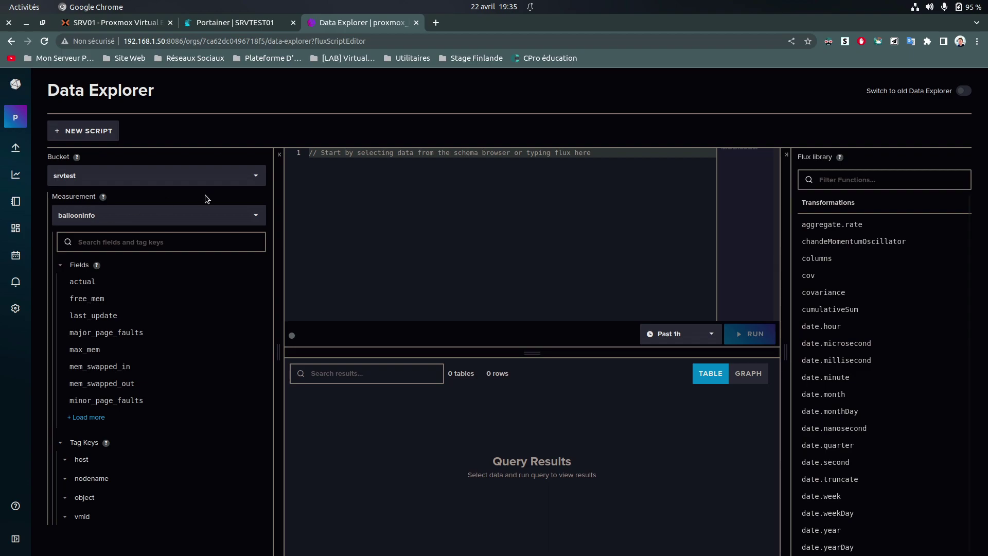
click(965, 91)
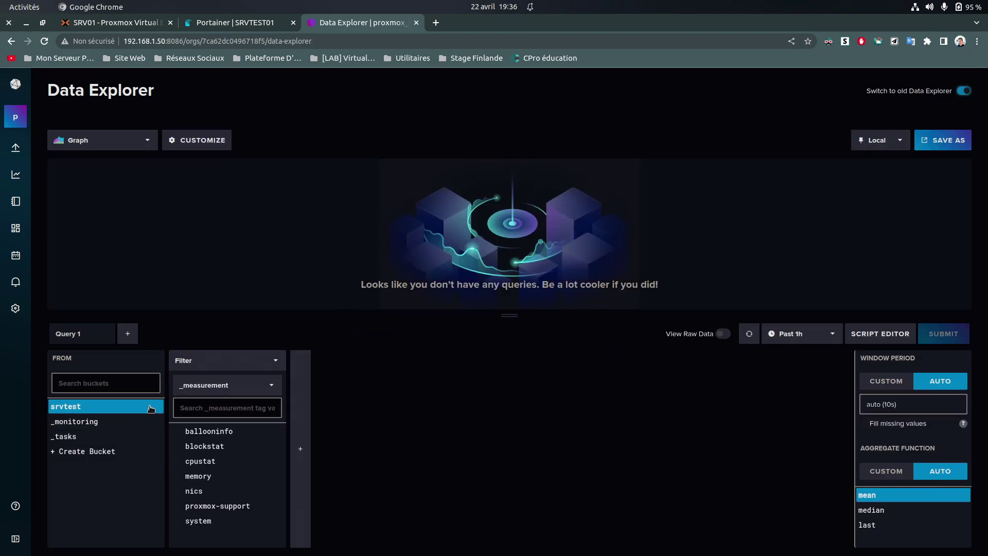
Filter the query to ballooninfo and field actual, trying then clearing the host filters
click(211, 431)
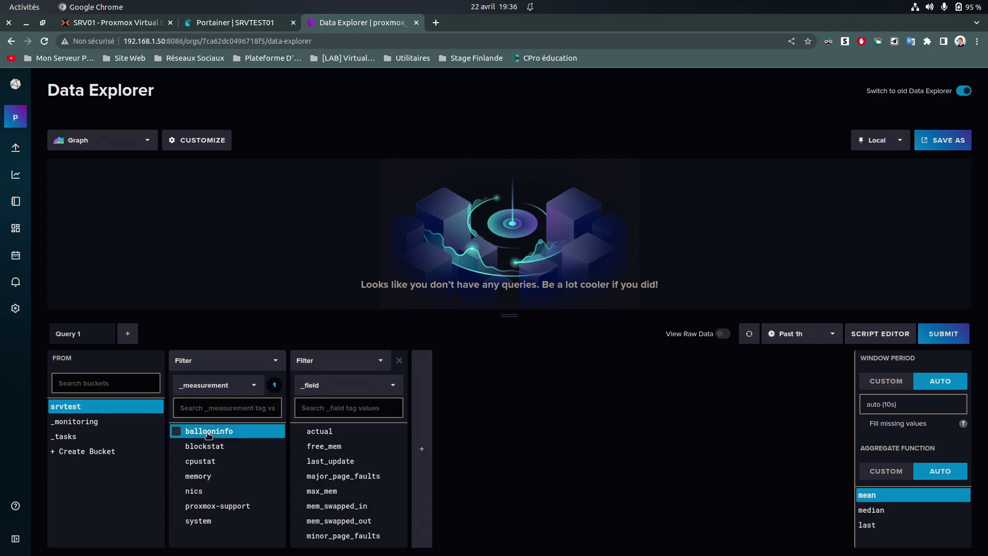
click(323, 431)
click(462, 433)
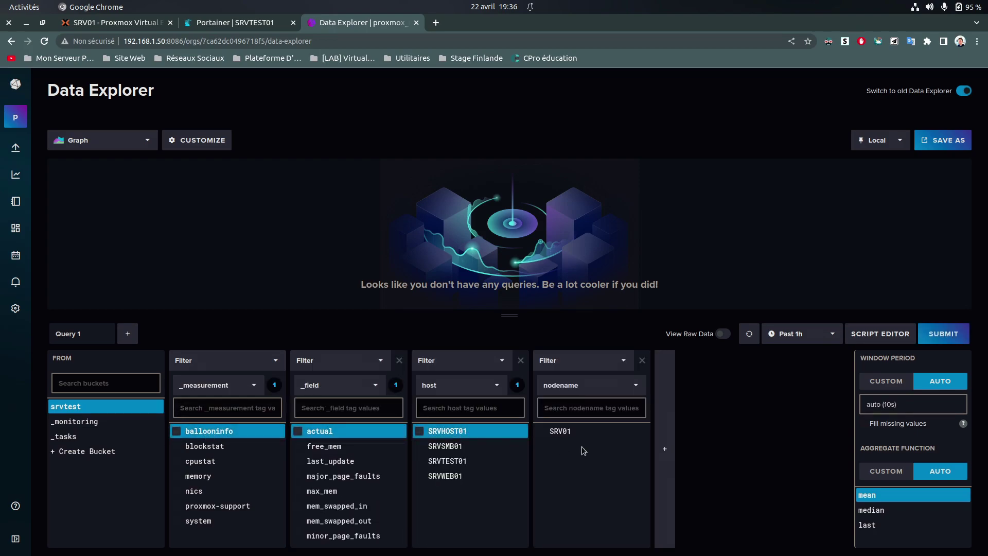
click(456, 446)
click(451, 461)
click(446, 462)
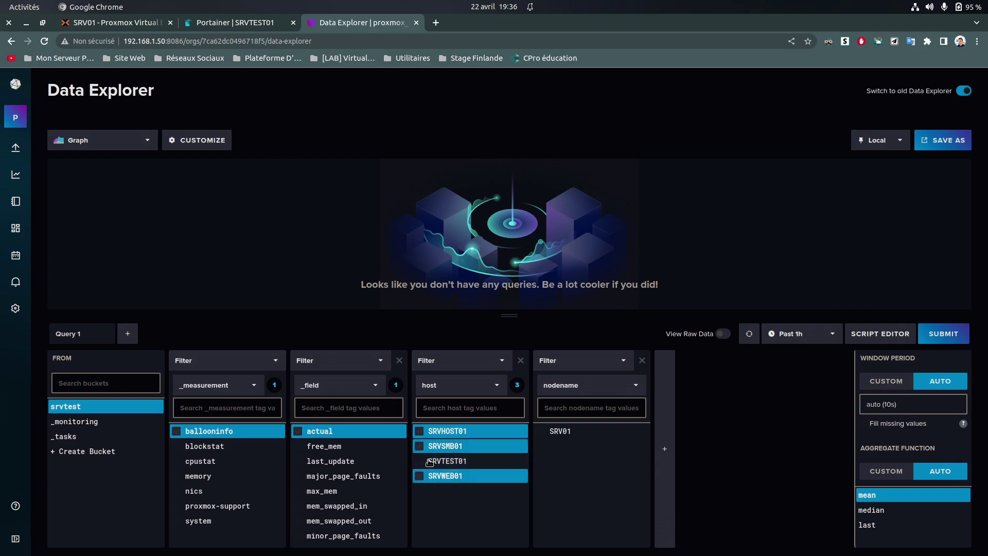
click(438, 446)
click(430, 437)
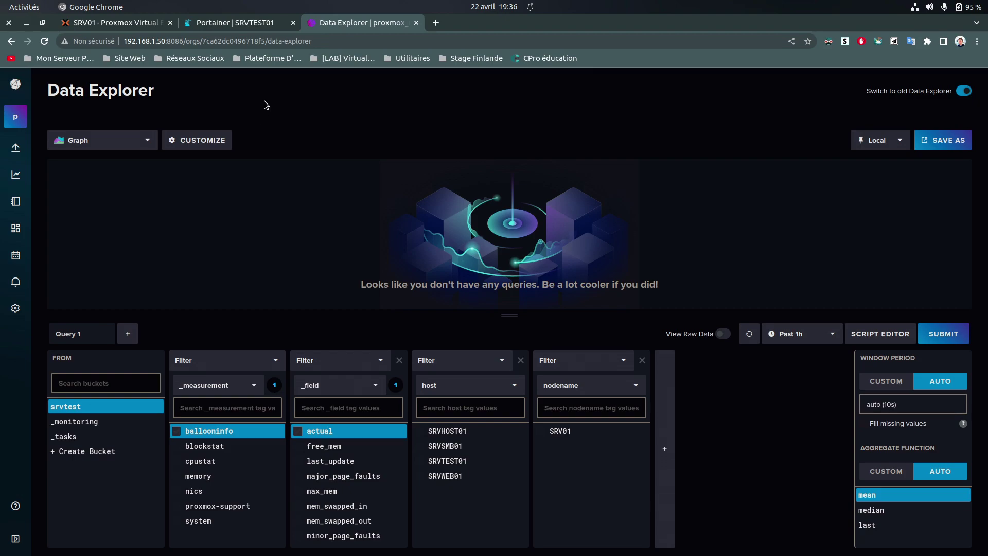
Review the Notion setup notes and return to the Data Explorer
key(super)
click(507, 200)
scroll(432, 345, down, 5)
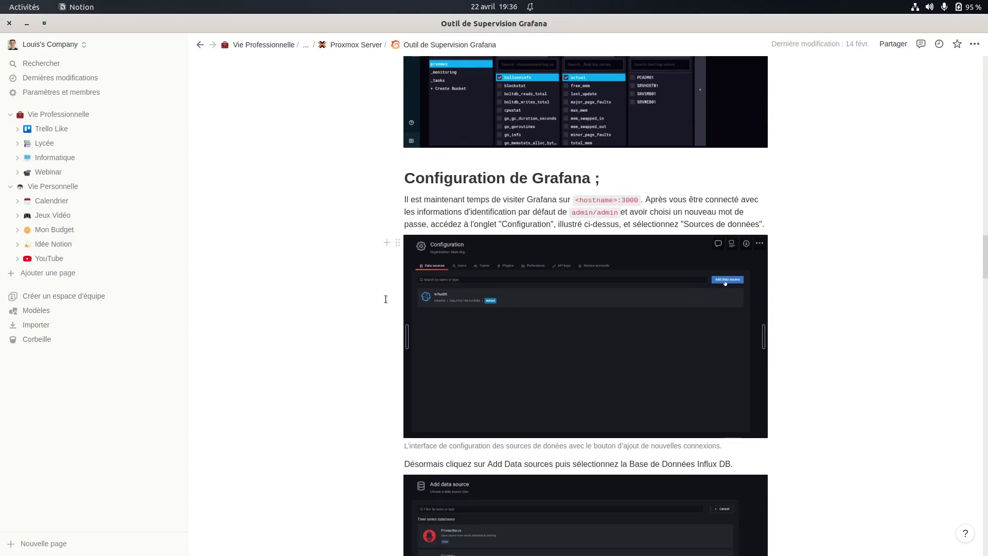
scroll(377, 286, down, 1)
key(super)
click(328, 180)
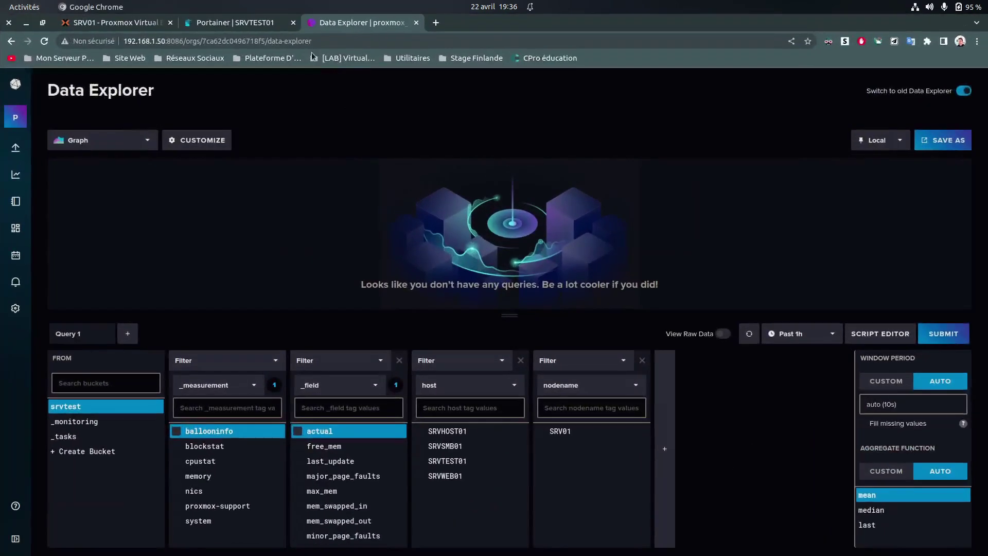
Open a new tab and copy 192.168.1.50:8086 from the InfluxDB page address
click(436, 23)
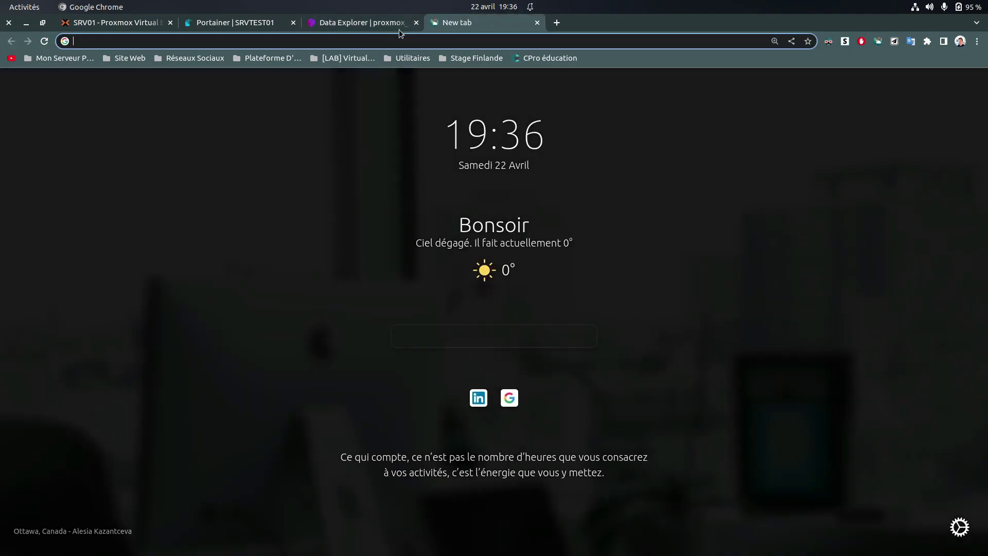
click(394, 25)
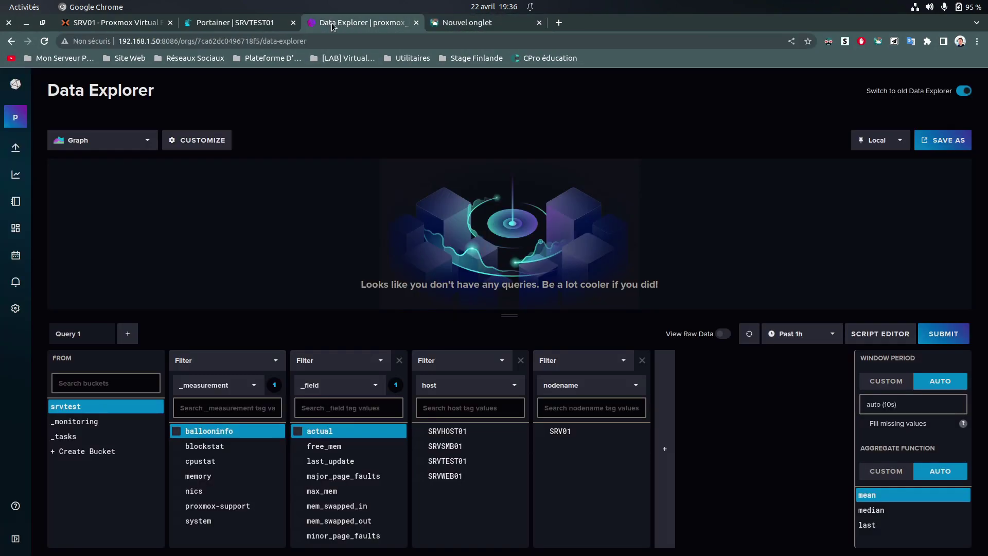
double_click(234, 41)
triple_click(322, 41)
click(219, 41)
drag(183, 41, 123, 42)
key(ctrl+c)
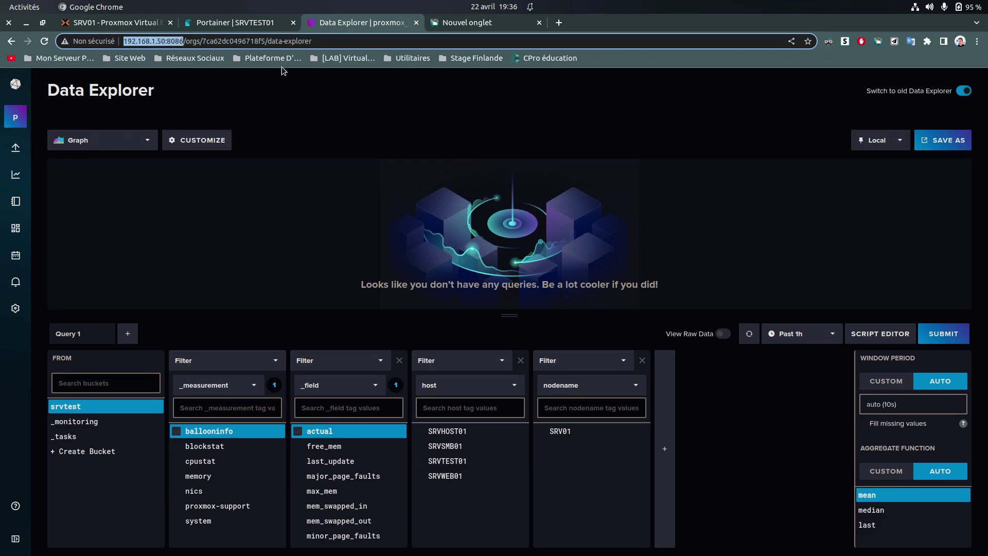
Load 192.168.1.50:3001 in the new tab, replacing the port 8086 with 3001
click(491, 22)
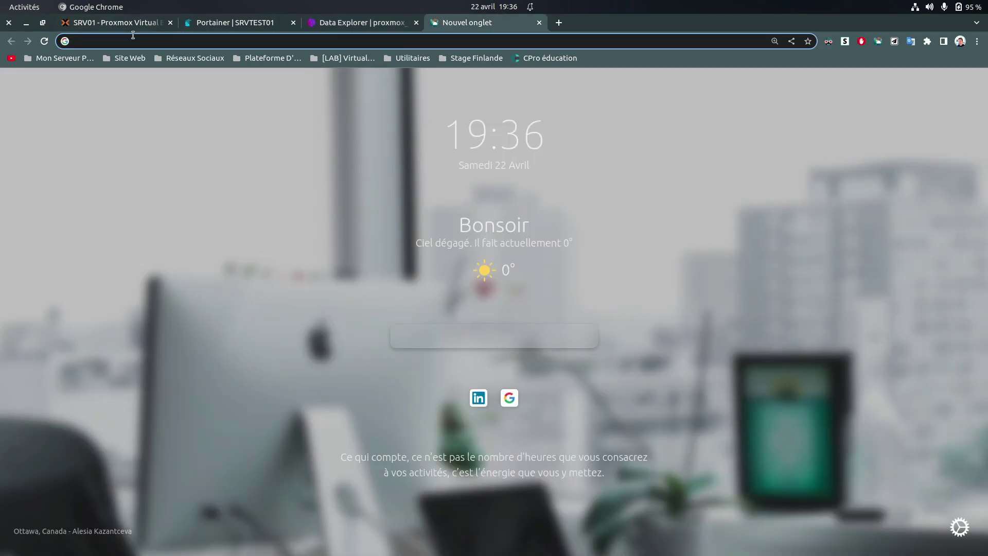
click(133, 35)
key(ctrl+v)
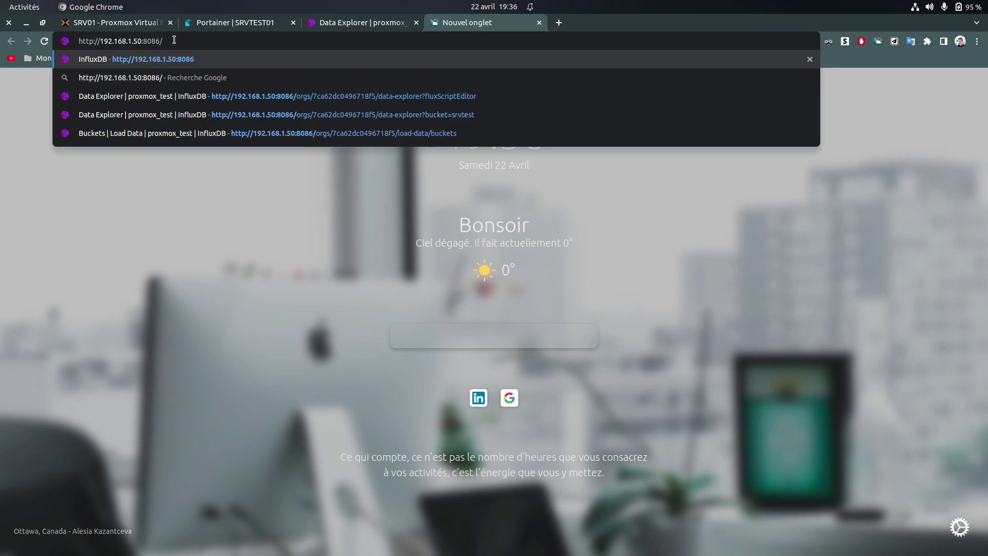
key(BackSpace)
key(BackSpace)
key(BackSpace)
key(BackSpace)
key(BackSpace)
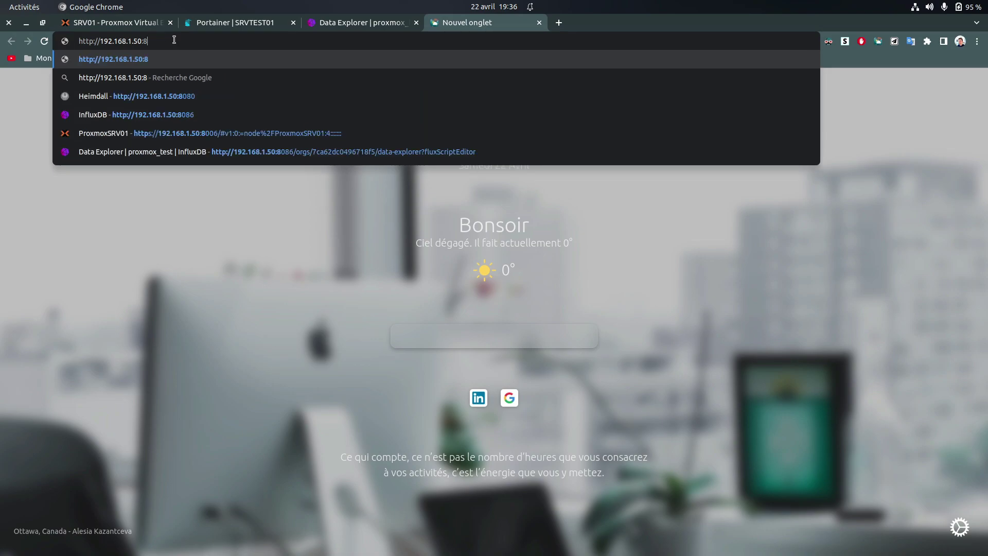
text(300)
text(1)
key(BackSpace)
text(1)
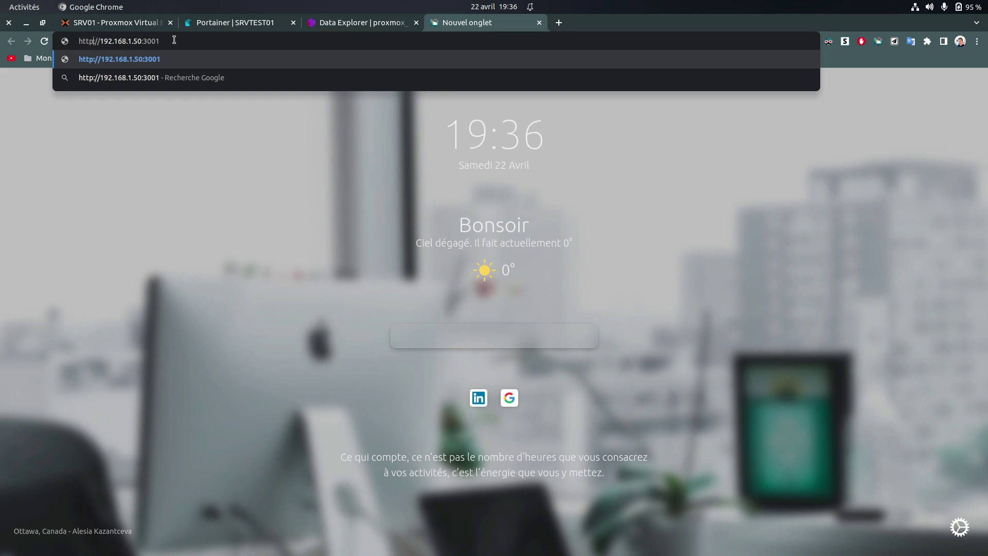
key(Return)
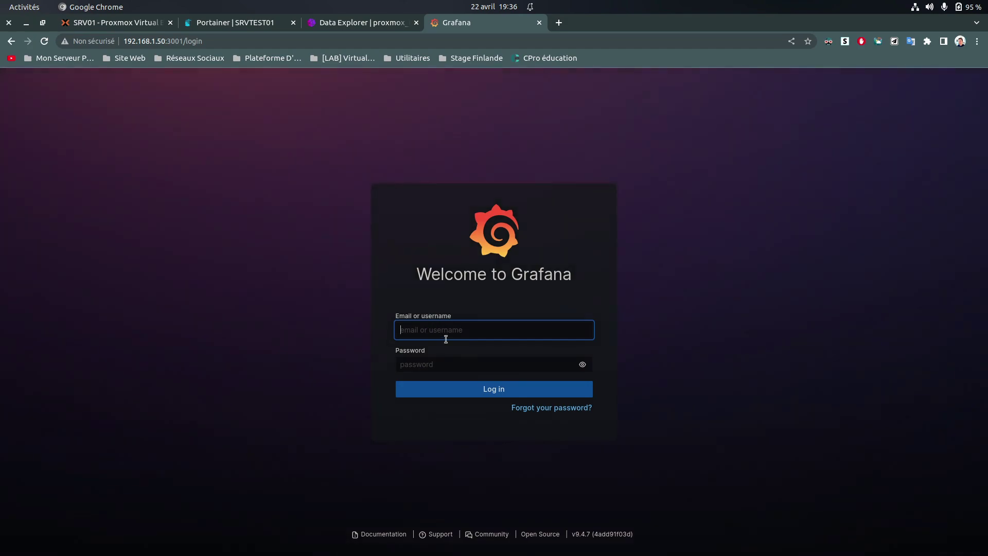
Log in to Grafana as admin with the default password, retyping it after a mistake
click(436, 333)
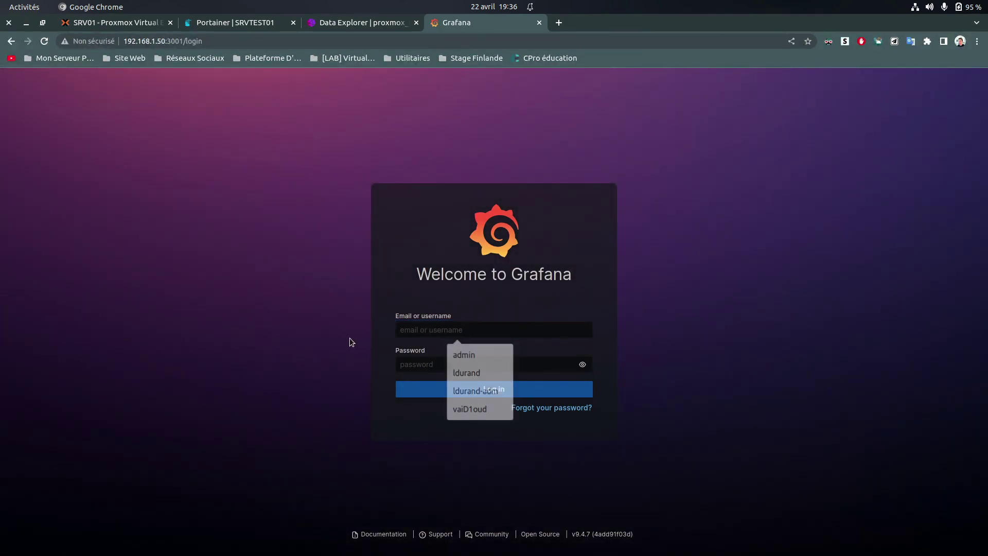
text(admin)
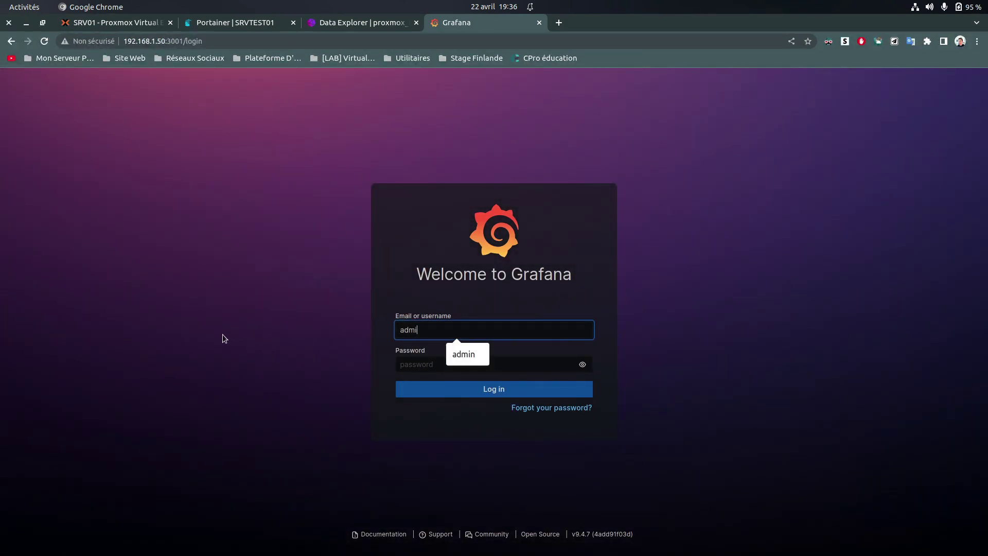
key(Tab)
text(••)
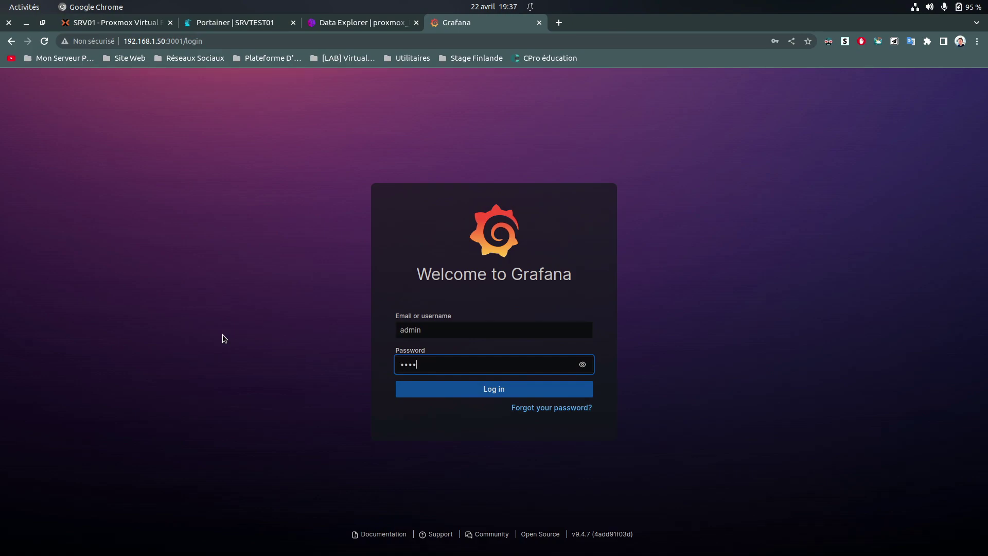
click(466, 385)
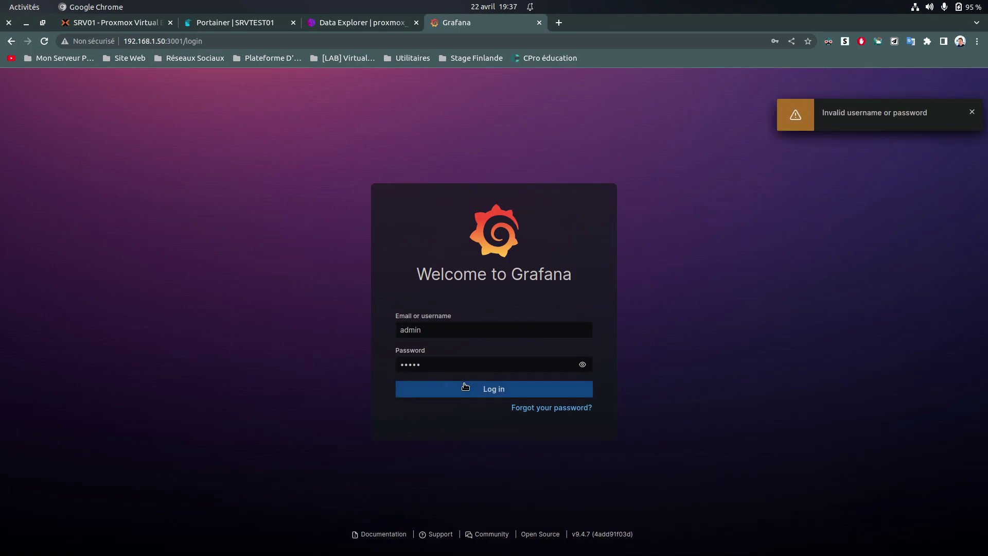
click(444, 370)
key(ctrl+a)
text(•••)
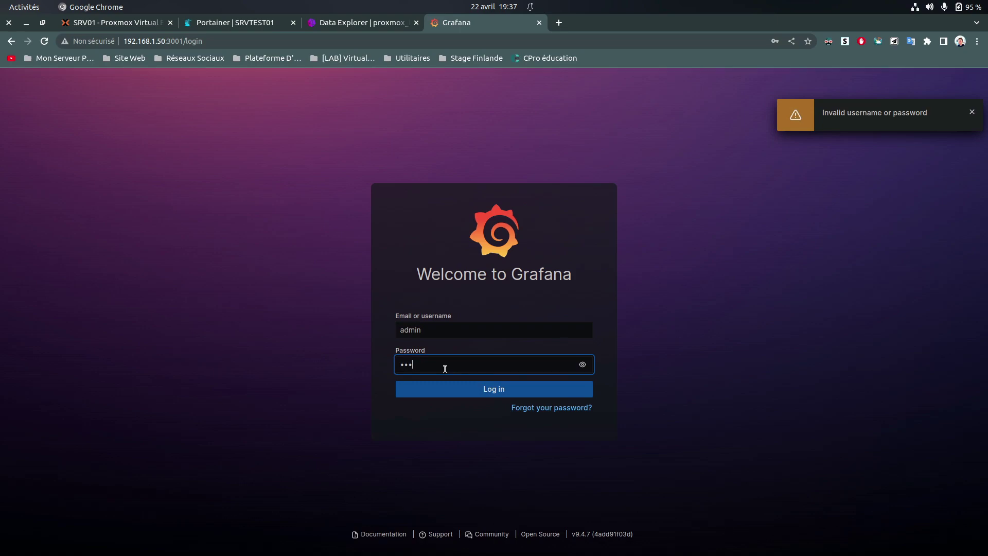
key(Return)
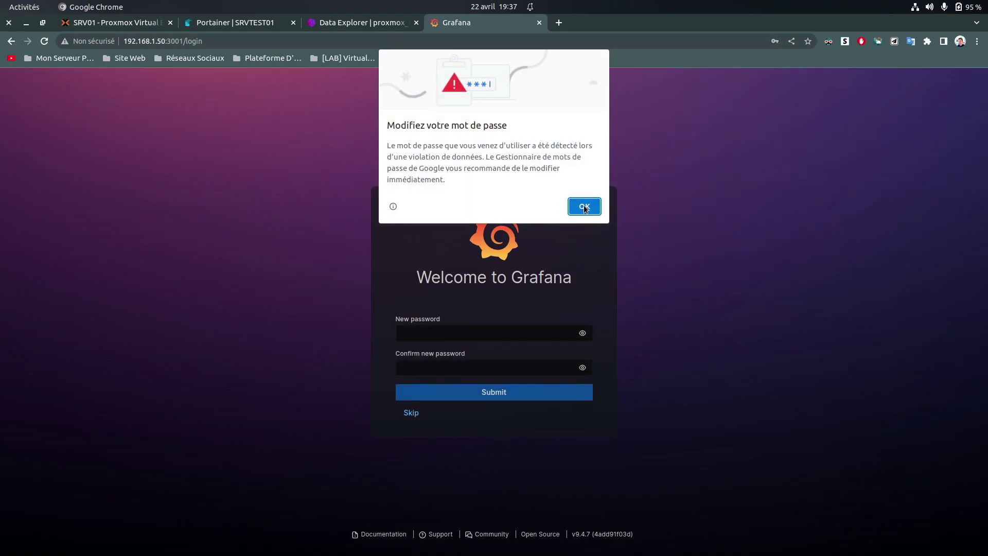
Set and confirm a new admin password, declining Chrome's offer to save it
click(453, 331)
text(••••••••••••)
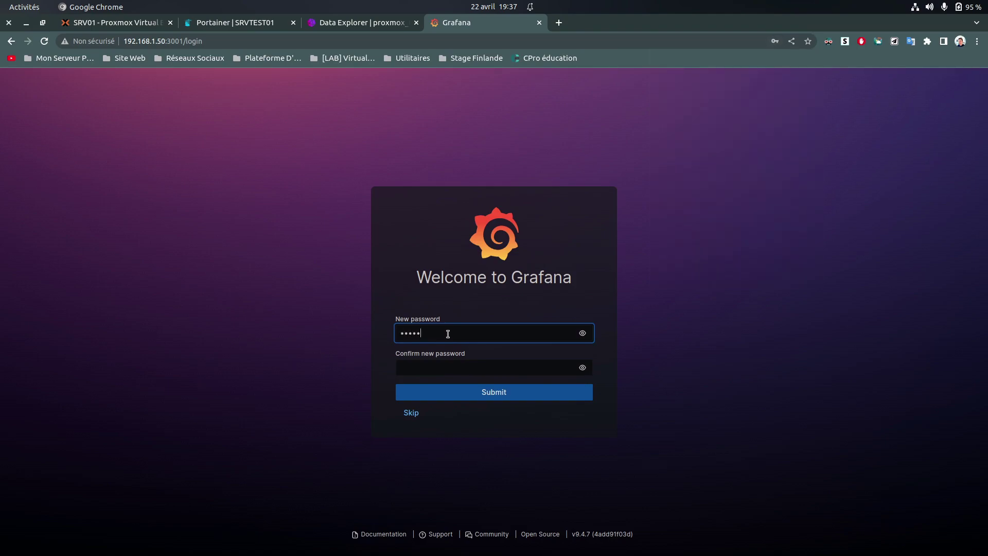
key(Tab)
text(••••••••••••)
click(288, 400)
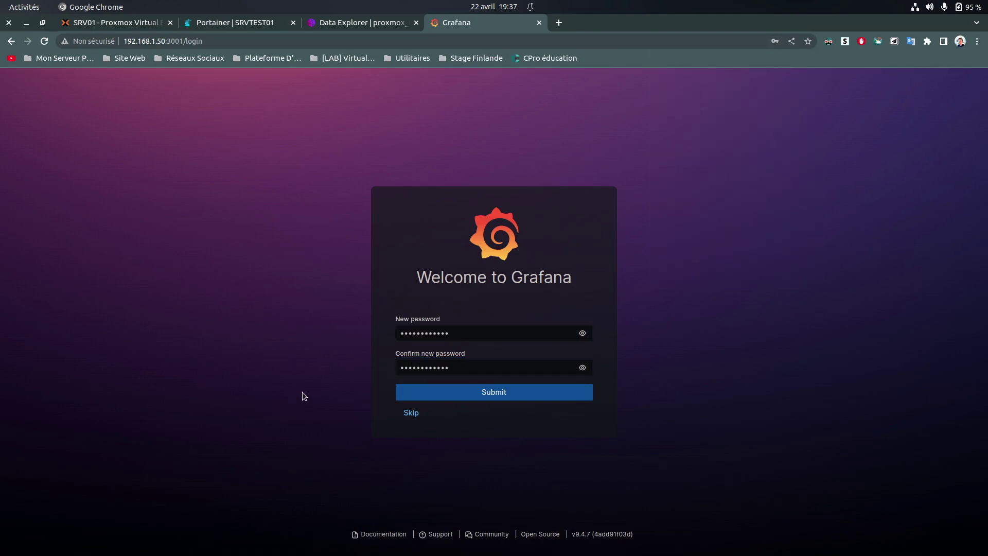
click(495, 398)
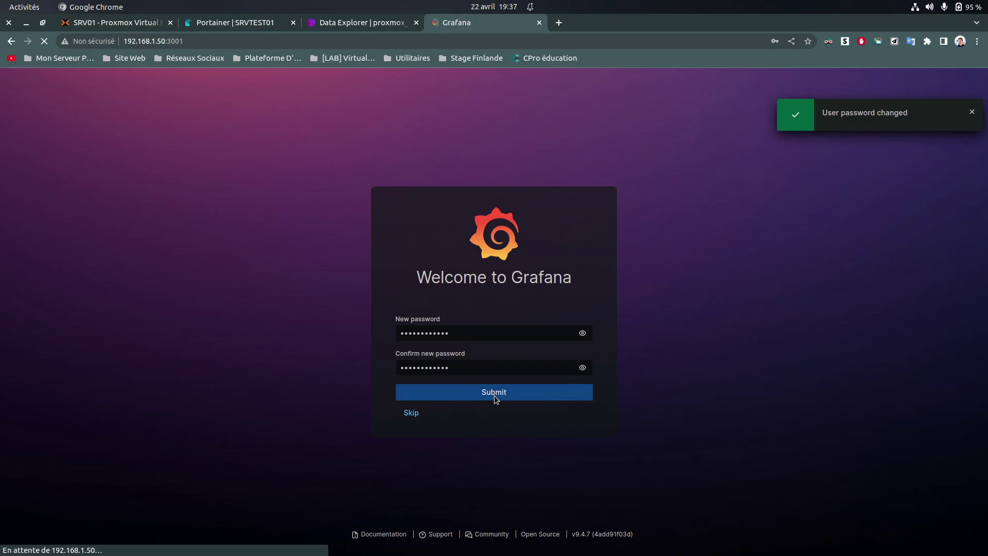
click(702, 195)
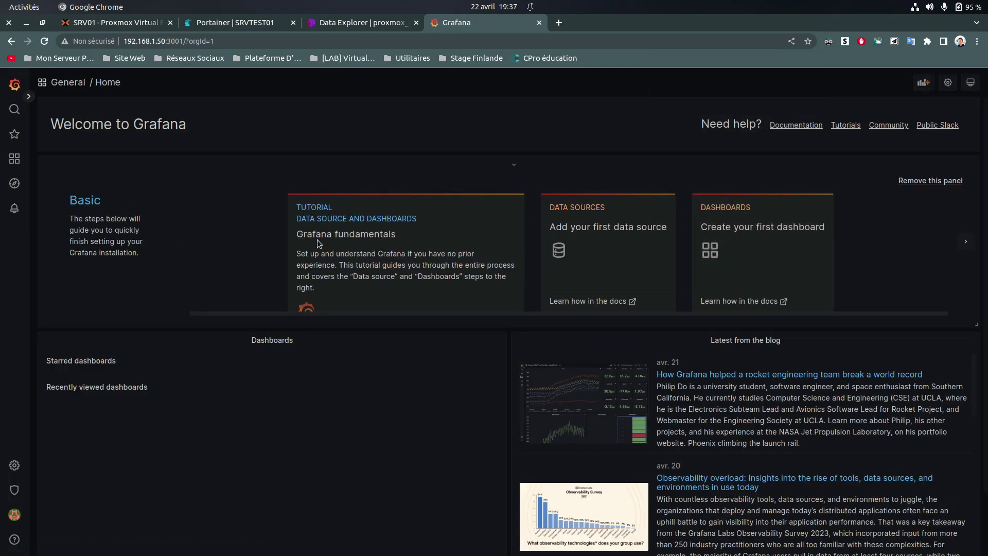
Add a new InfluxDB data source from Configuration > Data sources
scroll(309, 335, down, 3)
scroll(598, 360, down, 5)
scroll(598, 333, up, 5)
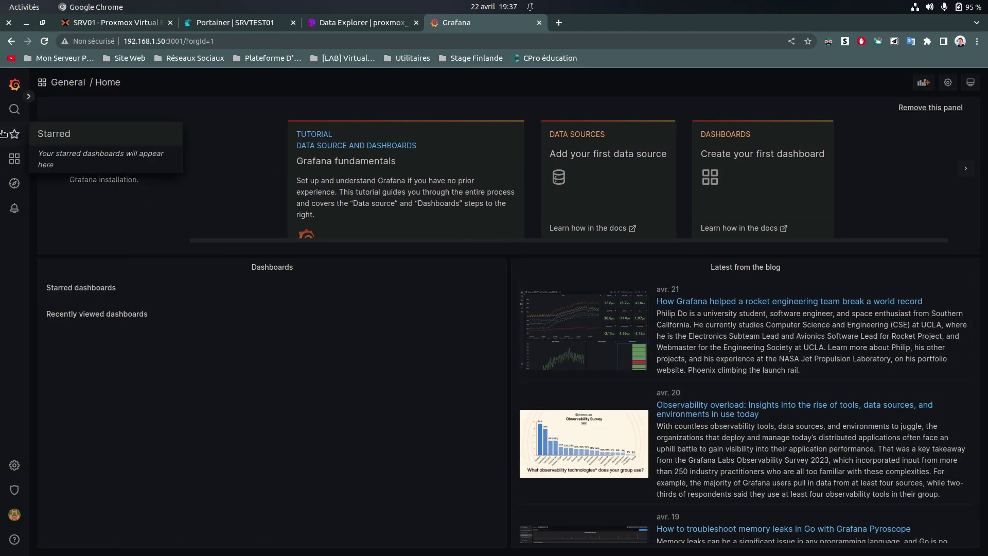
mouse_move(15, 158)
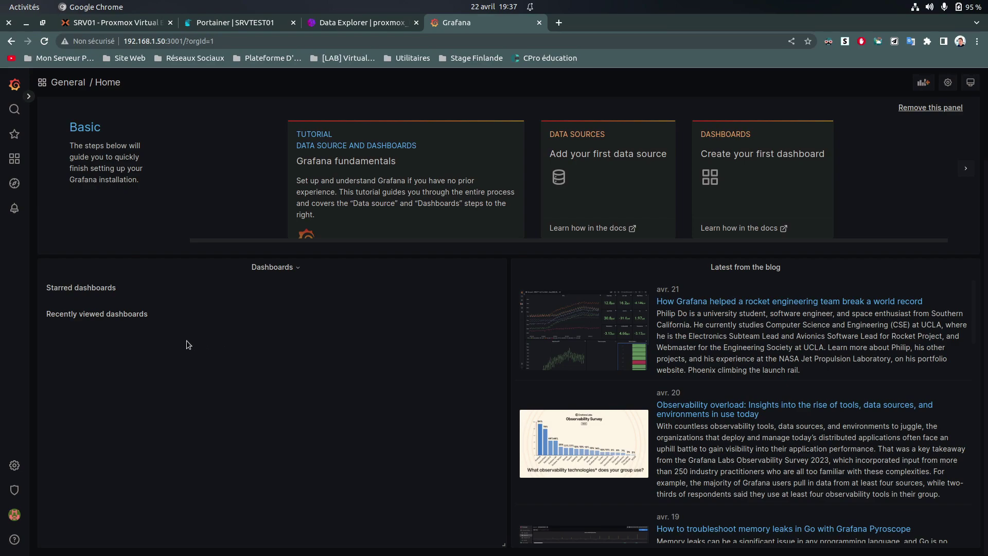
mouse_move(14, 465)
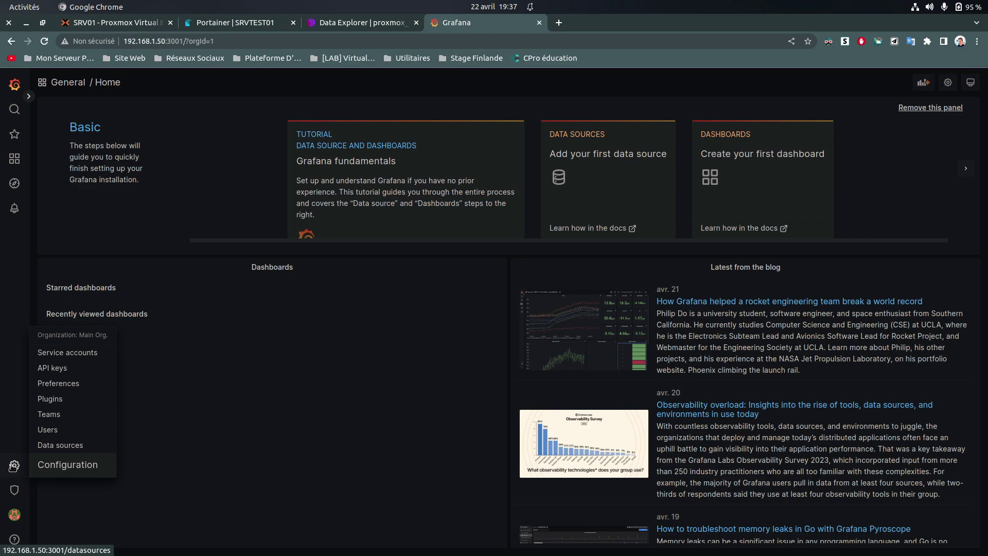
click(55, 446)
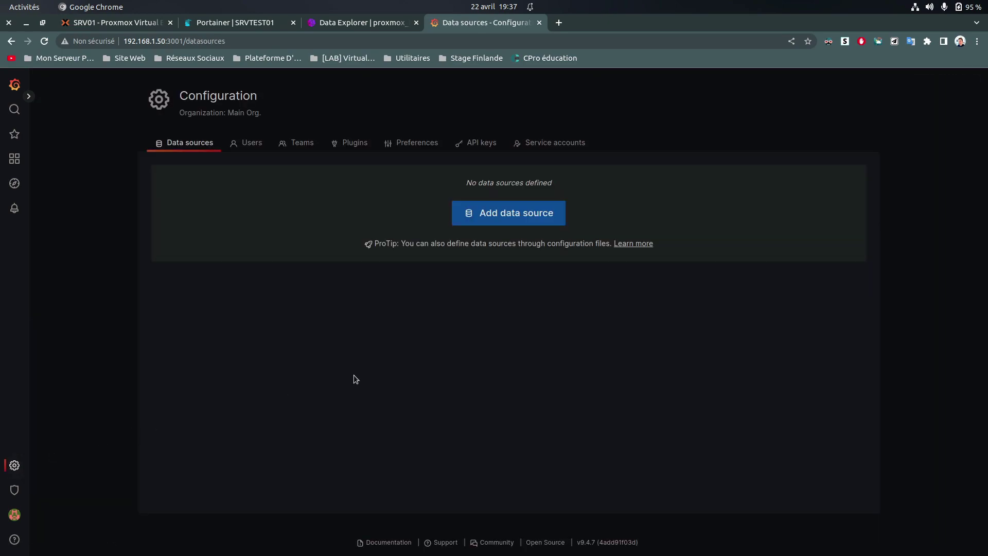
click(477, 214)
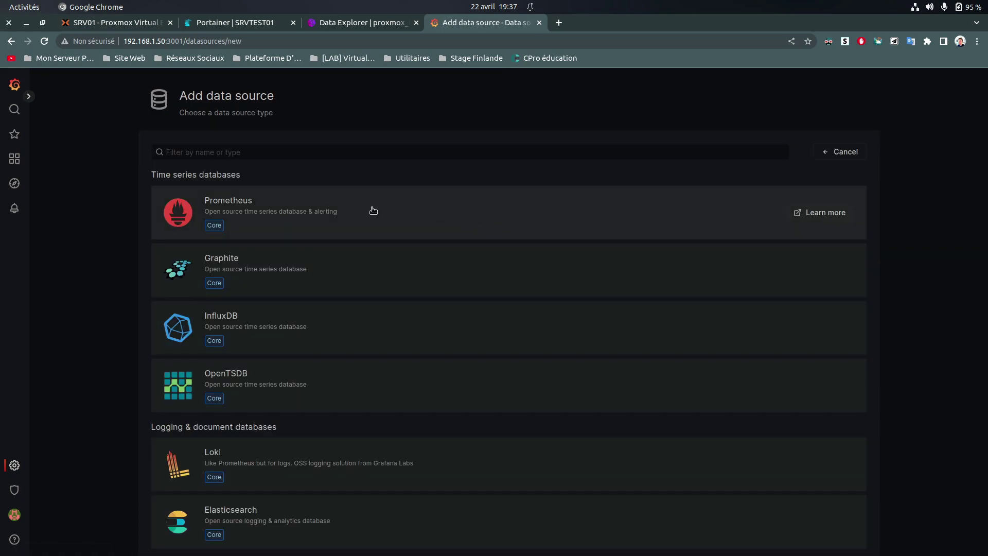
click(277, 330)
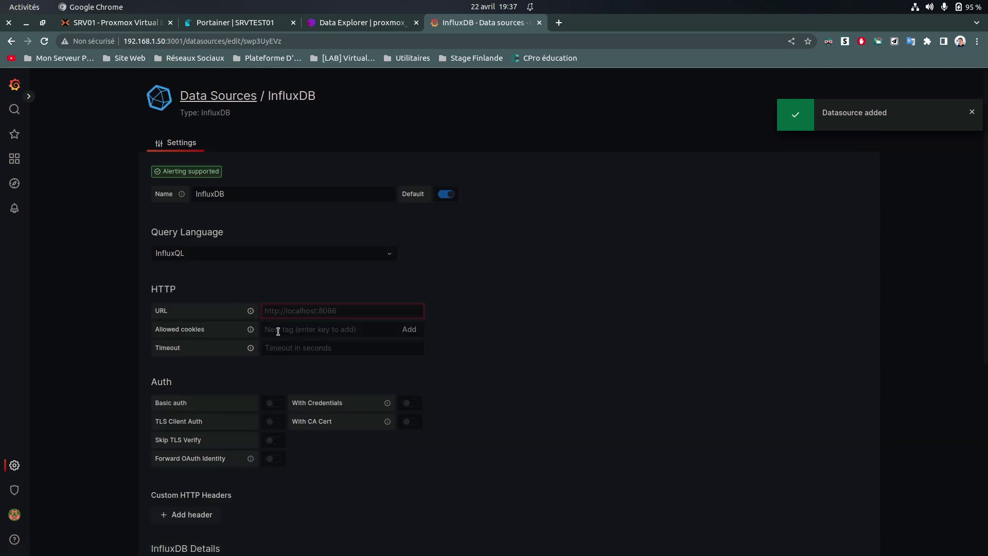
Set the data source query language to Flux and start editing its URL field
click(233, 254)
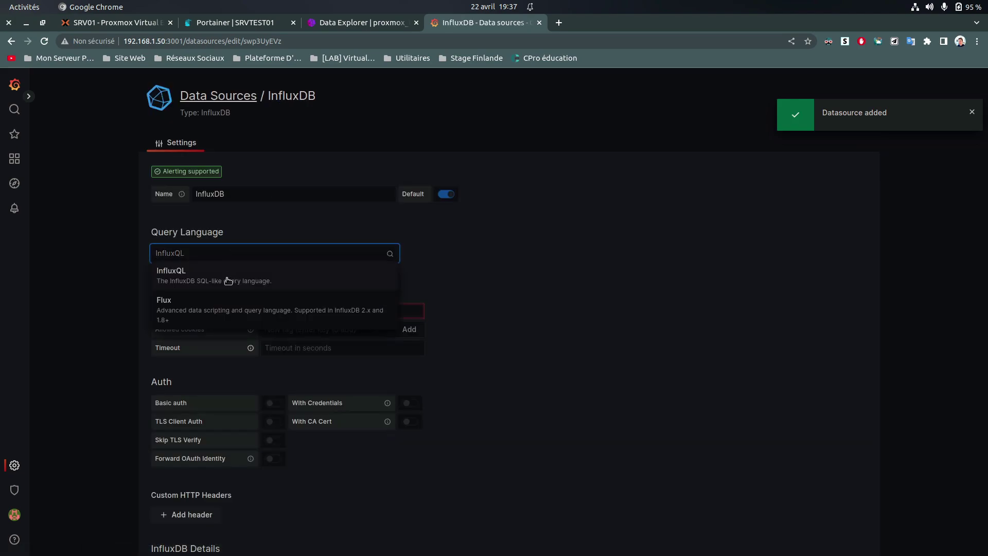
click(213, 307)
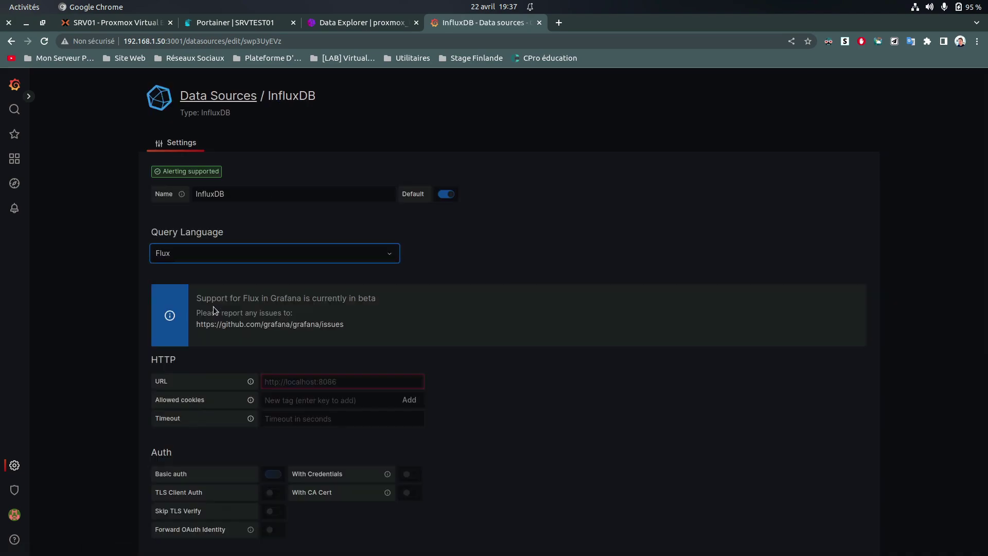
scroll(325, 344, down, 3)
scroll(325, 344, down, 1)
click(288, 259)
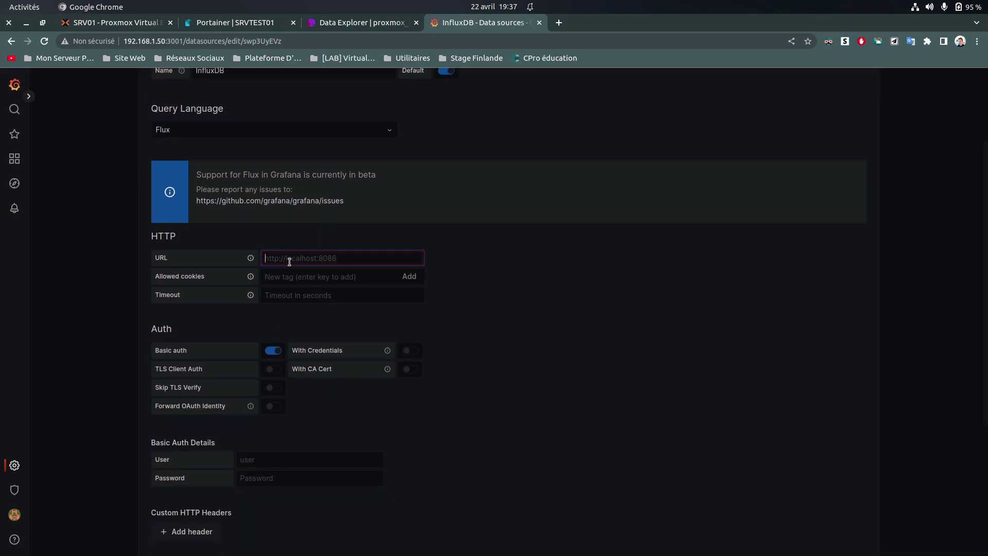
text(h)
key(BackSpace)
key(super)
click(699, 259)
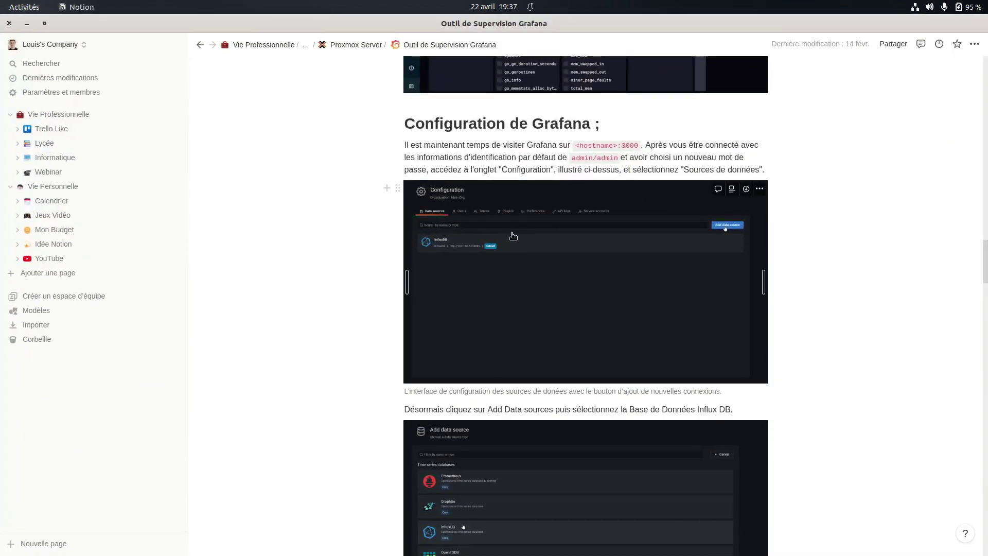
Read through the Notion setup guide's data source authentication instructions
scroll(530, 270, down, 5)
right_click(529, 273)
click(302, 336)
scroll(450, 341, down, 5)
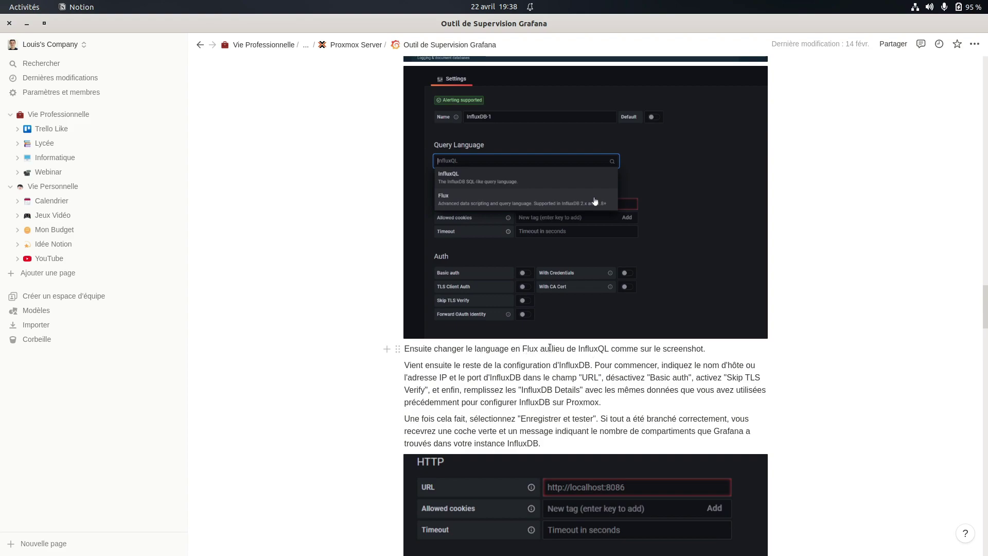
scroll(575, 417, down, 1)
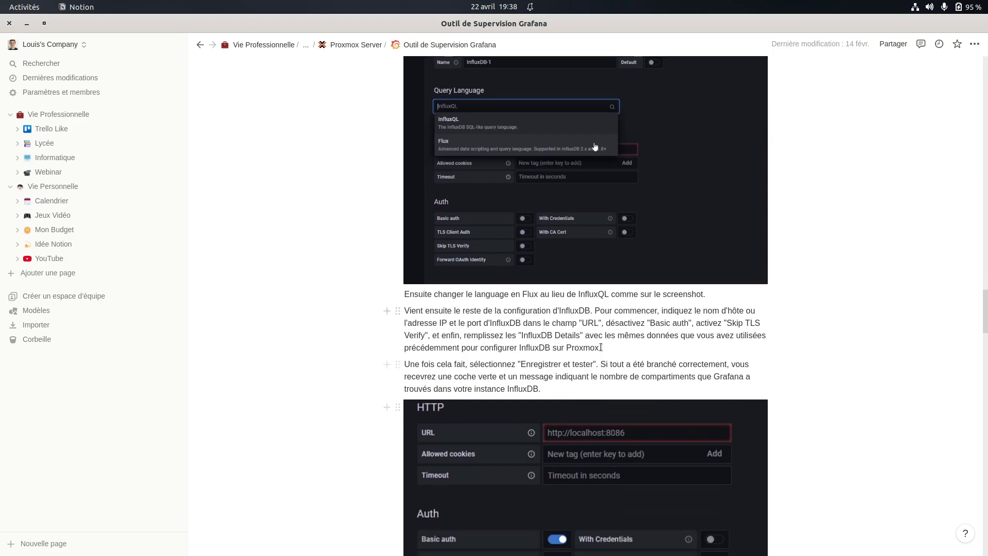
scroll(693, 328, down, 2)
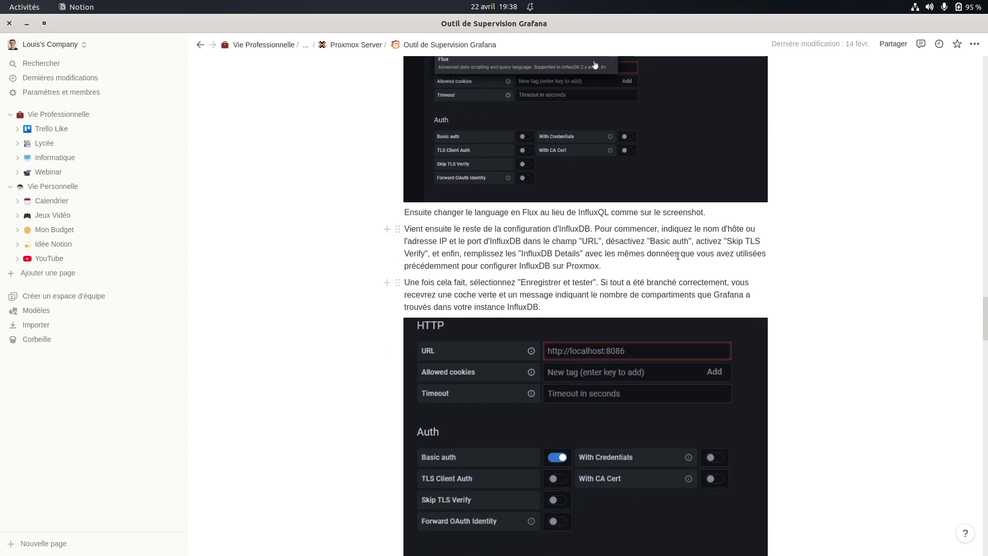
Switch Basic auth off and Skip TLS Verify on for the InfluxDB data source
key(super)
click(298, 276)
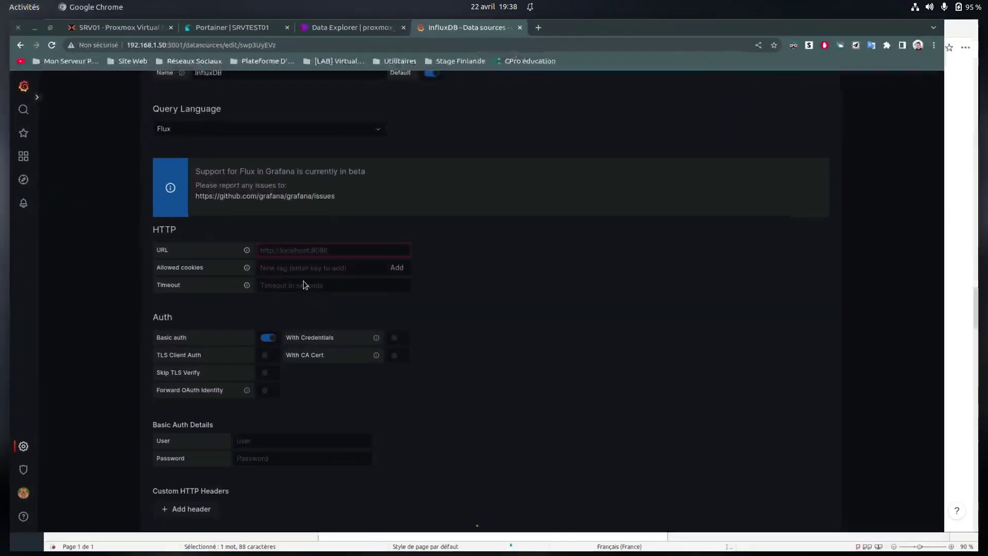
click(271, 350)
click(272, 389)
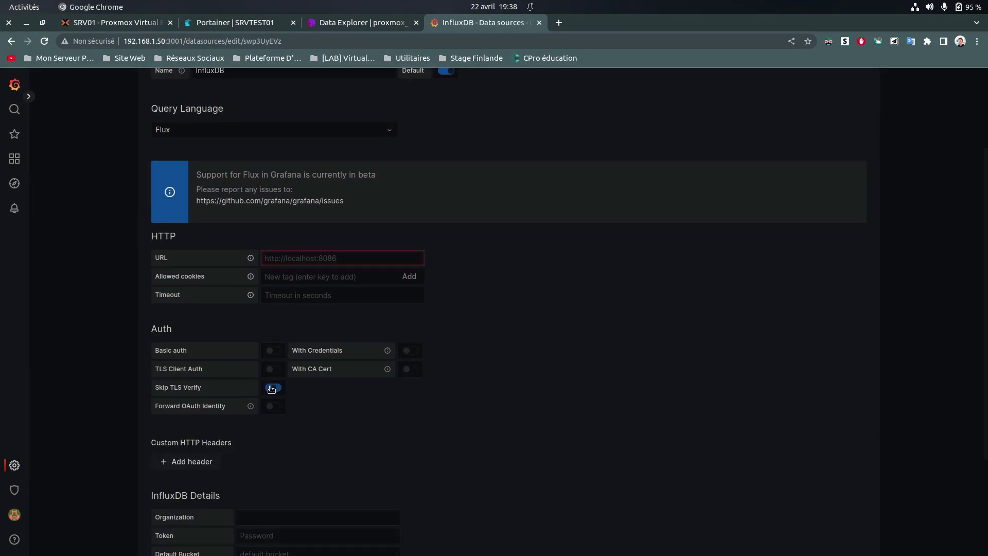
Check the next steps in the Notion guide, then return to the Grafana data source settings
key(super)
click(613, 217)
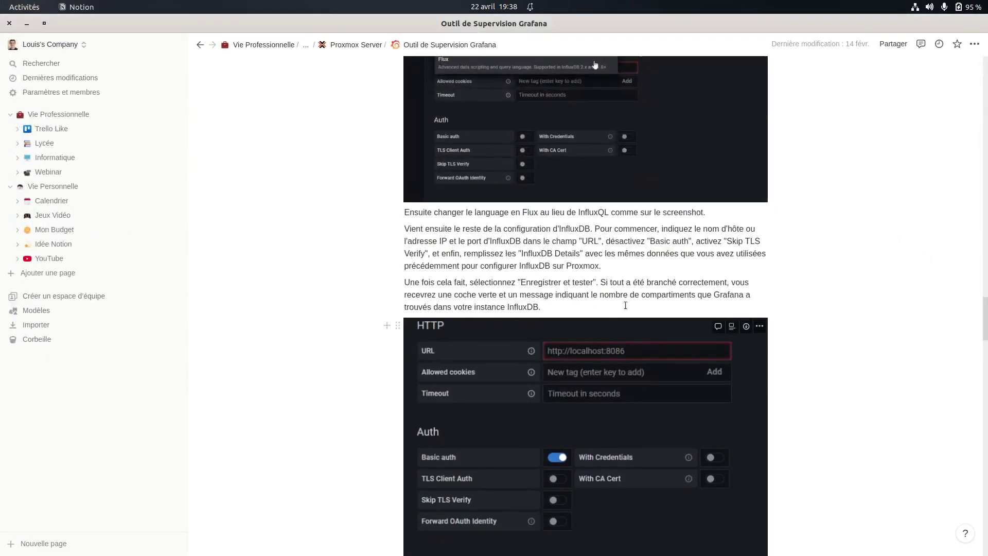
scroll(510, 277, down, 1)
scroll(510, 277, down, 1)
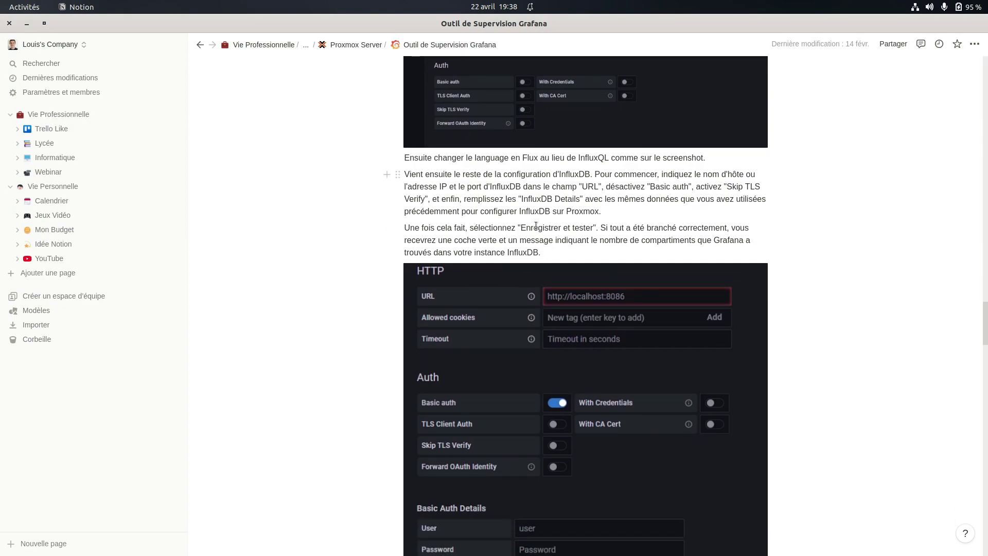
scroll(534, 222, down, 2)
key(super)
click(321, 201)
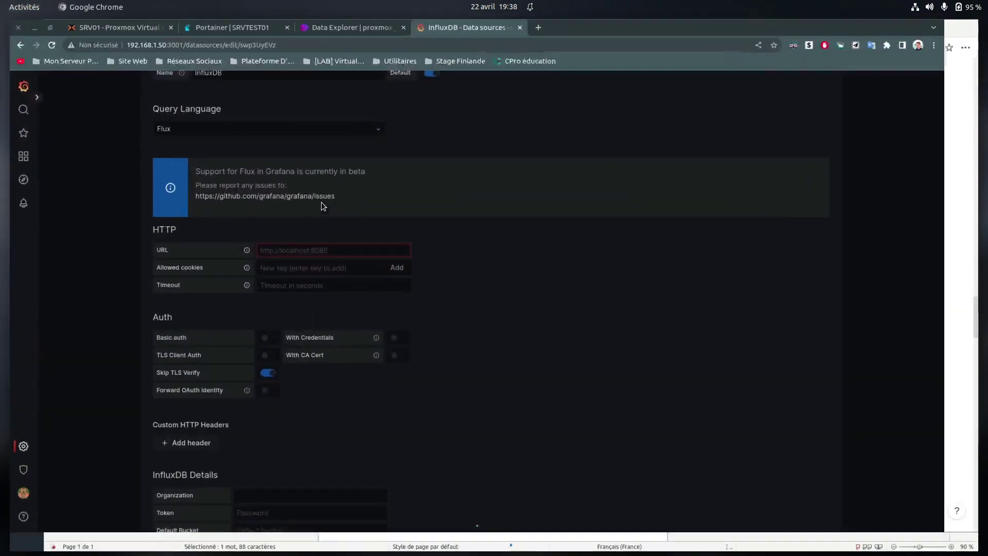
key(super)
click(680, 226)
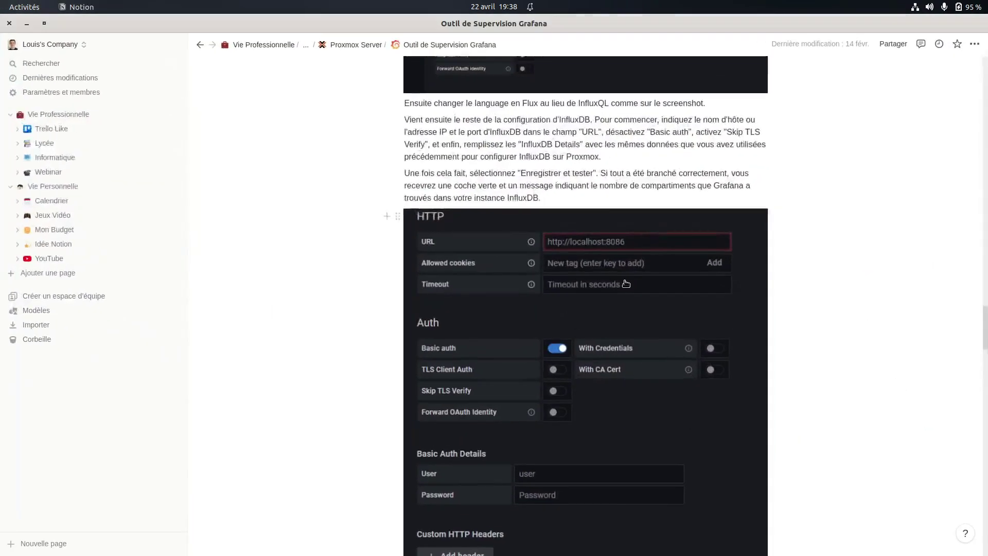
key(super)
click(311, 181)
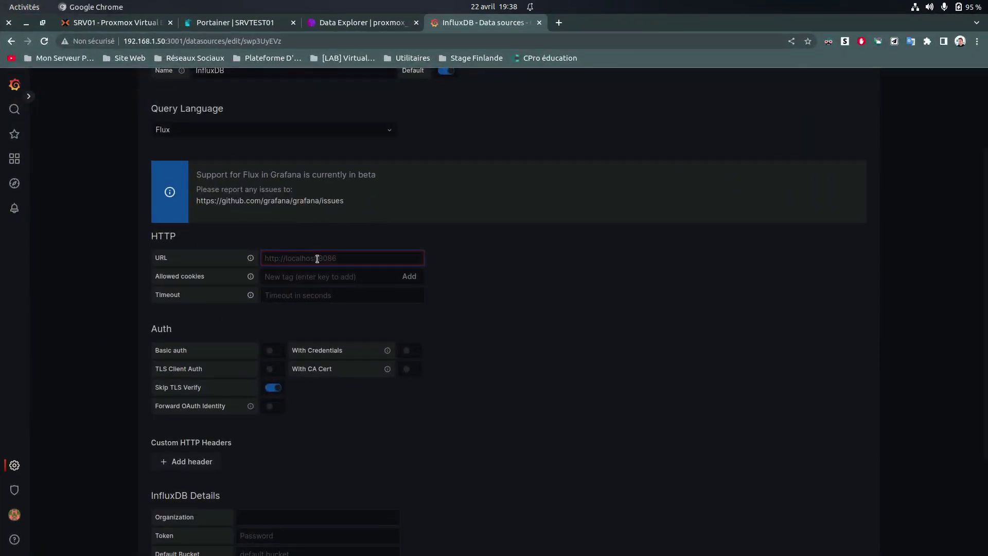
text(httpos)
text(192.?)
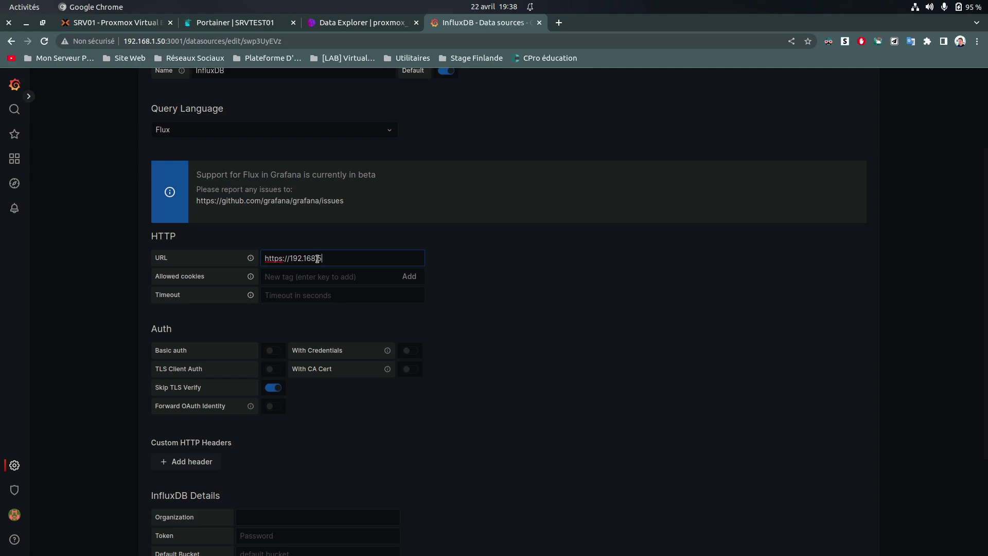
text(68.5.9)
text(:808)
text(5)
key(Left)
key(Left)
key(Left)
key(Left)
key(BackSpace)
click(495, 292)
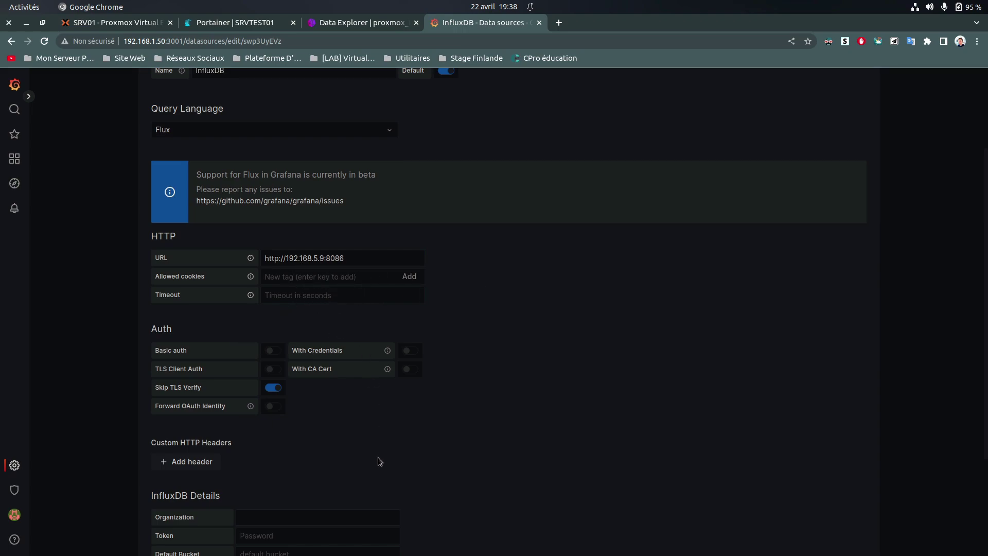
Set the organization to proxmox_test and start typing srvtest as the default bucket
scroll(324, 422, down, 3)
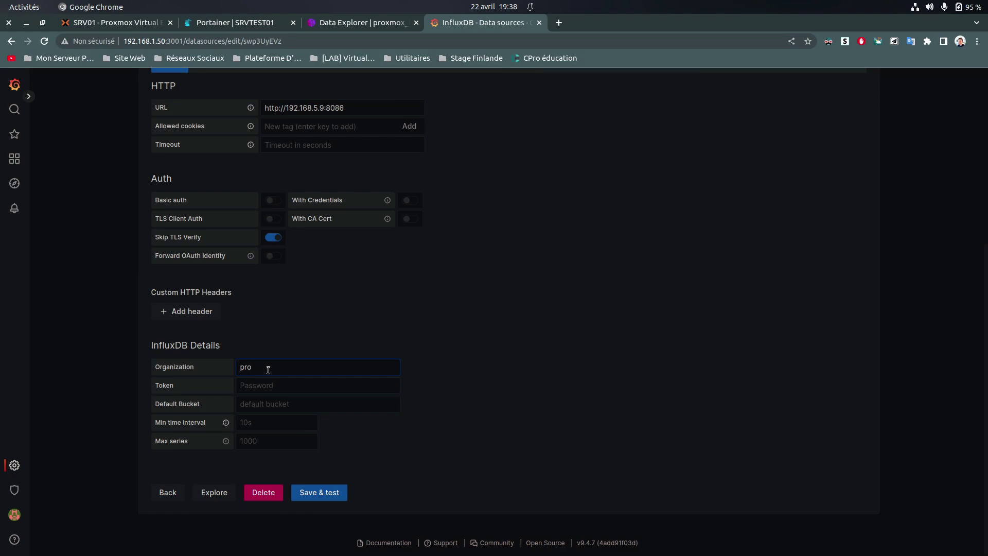
text(xmox-tes)
key(Tab)
click(301, 405)
text(stvbest)
Copy the InfluxDB token from the Writer document and paste it into the Token field
click(260, 388)
key(super)
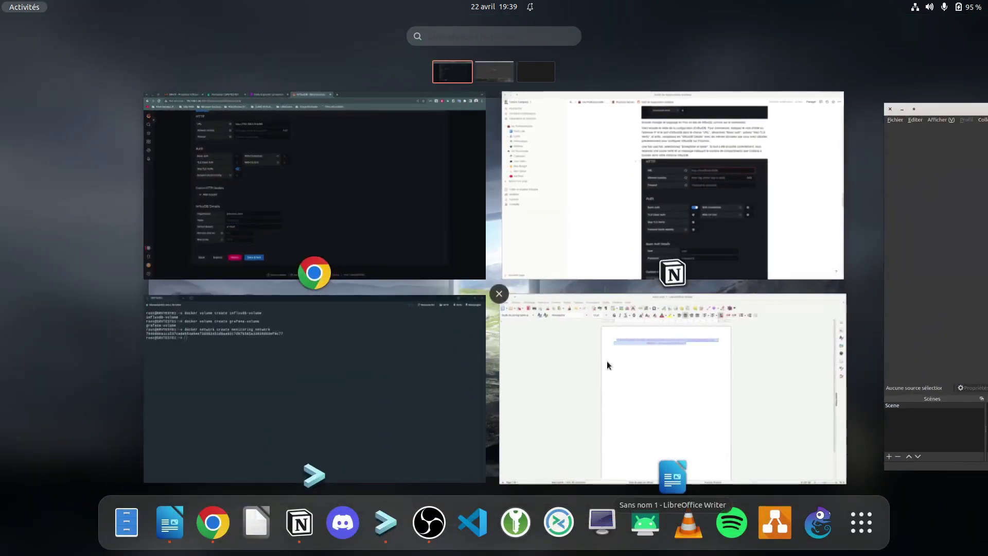
click(607, 361)
right_click(504, 156)
click(523, 177)
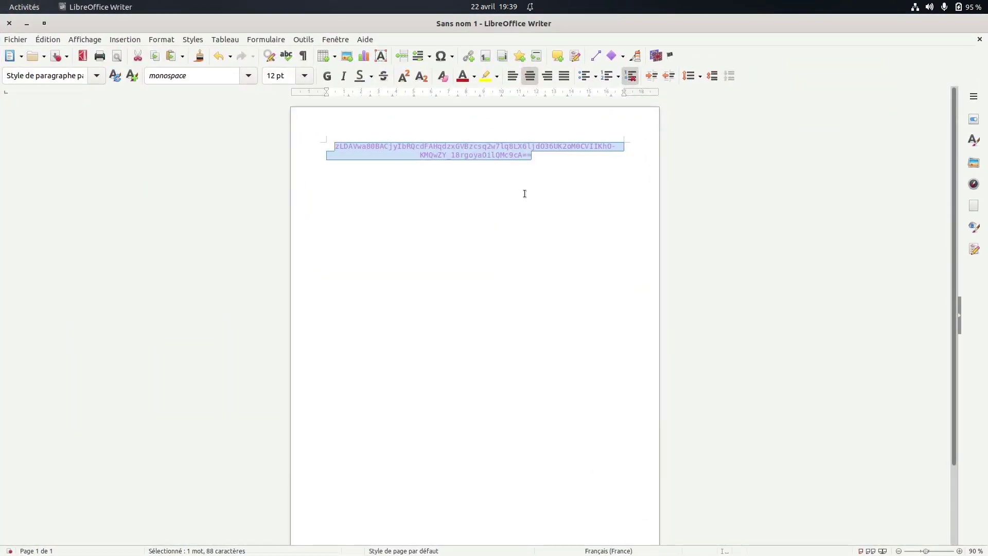
key(super)
click(289, 244)
key(ctrl+v)
Clear the incorrectly pasted value from the Token field
drag(395, 386, 189, 385)
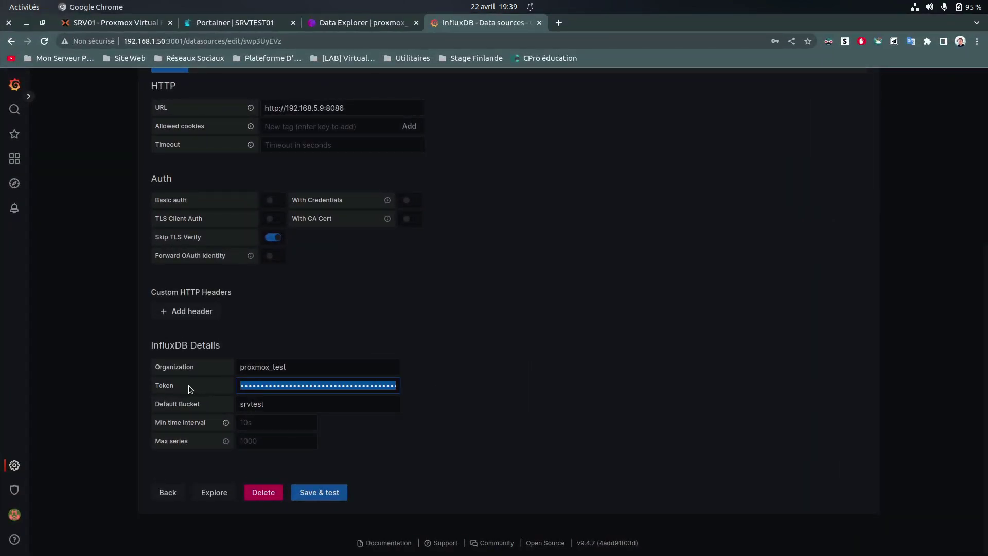
click(471, 386)
click(243, 387)
key(ctrl+v)
key(Home)
key(ctrl+a)
key(BackSpace)
Copy the first line of the token in Writer and paste it into the Token field
key(super)
click(598, 341)
click(466, 217)
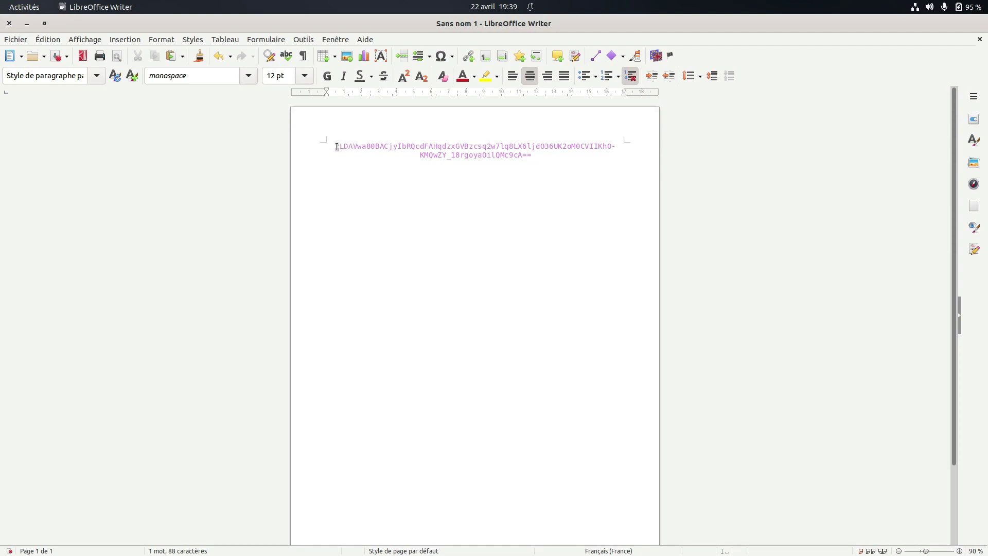
drag(534, 155, 335, 145)
click(406, 155)
mouse_move(615, 146)
mouse_down()
mouse_move(336, 146)
mouse_move(621, 145)
mouse_up()
right_click(573, 162)
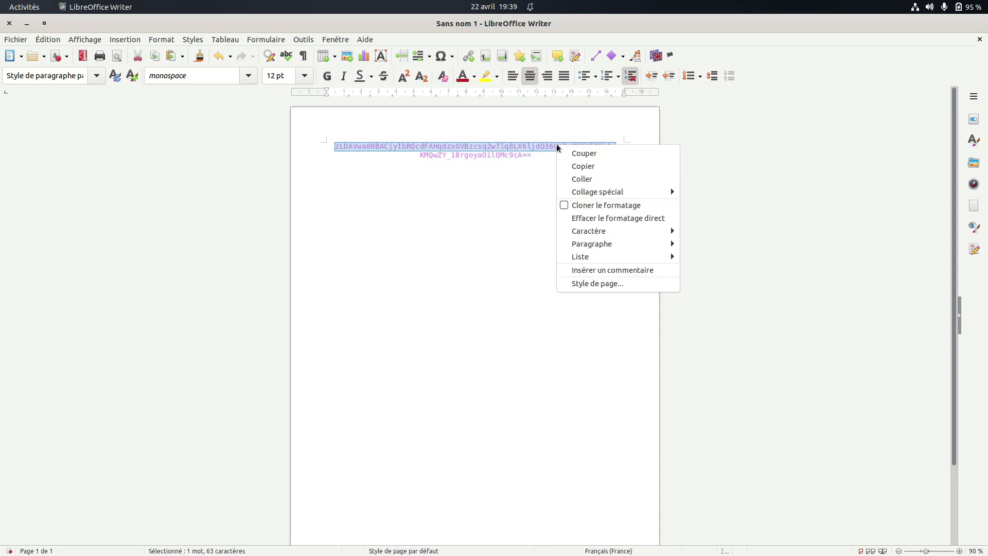
click(574, 166)
key(super)
click(274, 380)
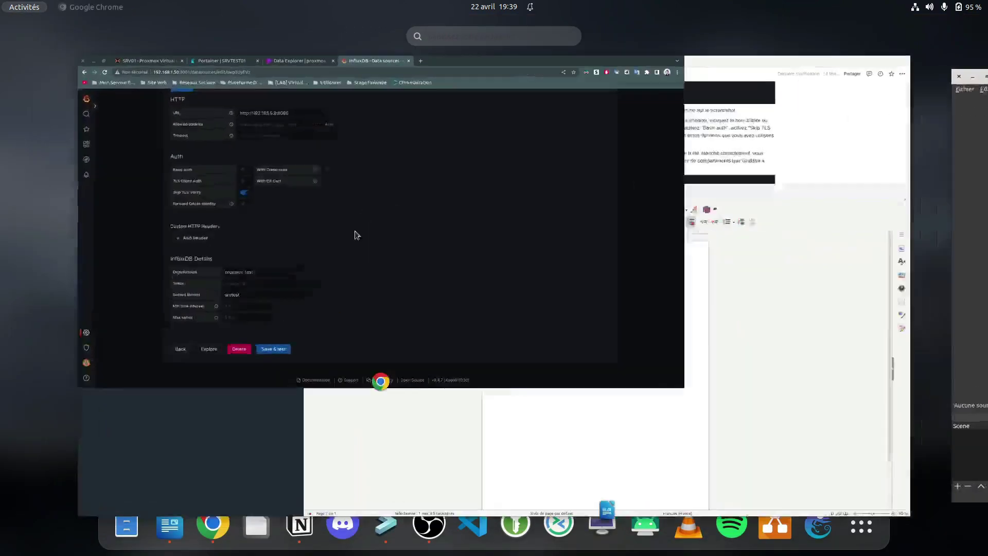
key(ctrl+v)
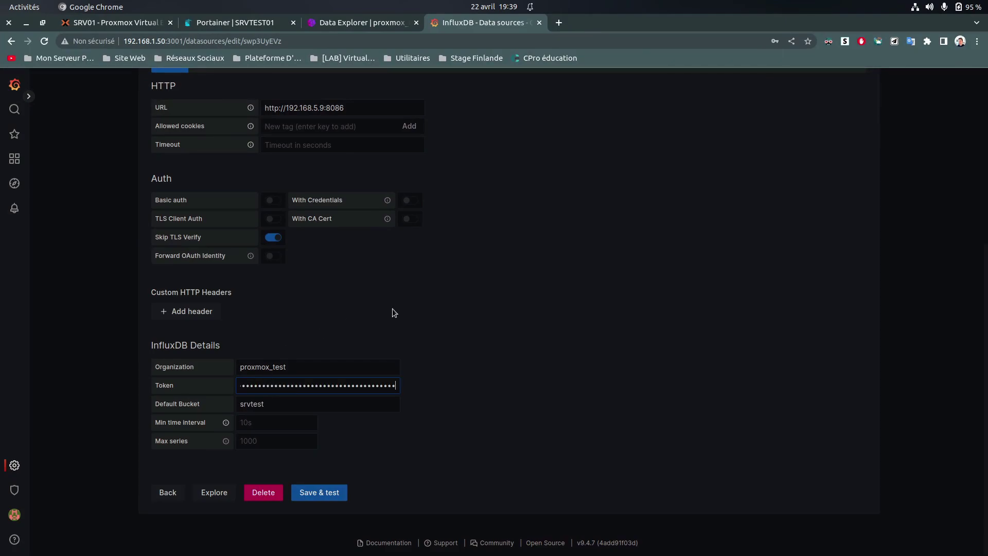
Recopy the token from Writer and paste it over the existing Token value
key(super)
click(549, 321)
drag(532, 156, 419, 157)
right_click(424, 157)
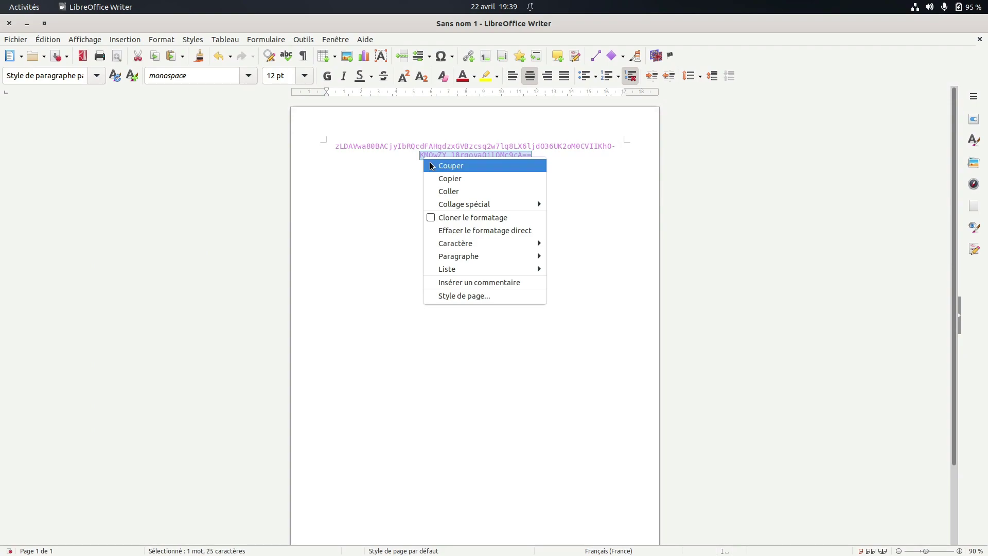
click(439, 178)
key(super)
click(314, 278)
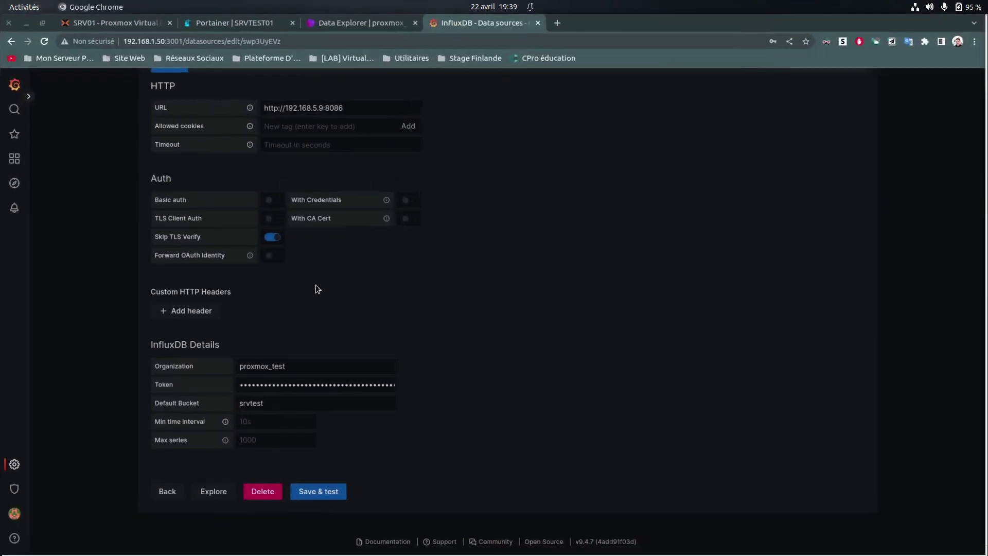
drag(395, 386, 295, 386)
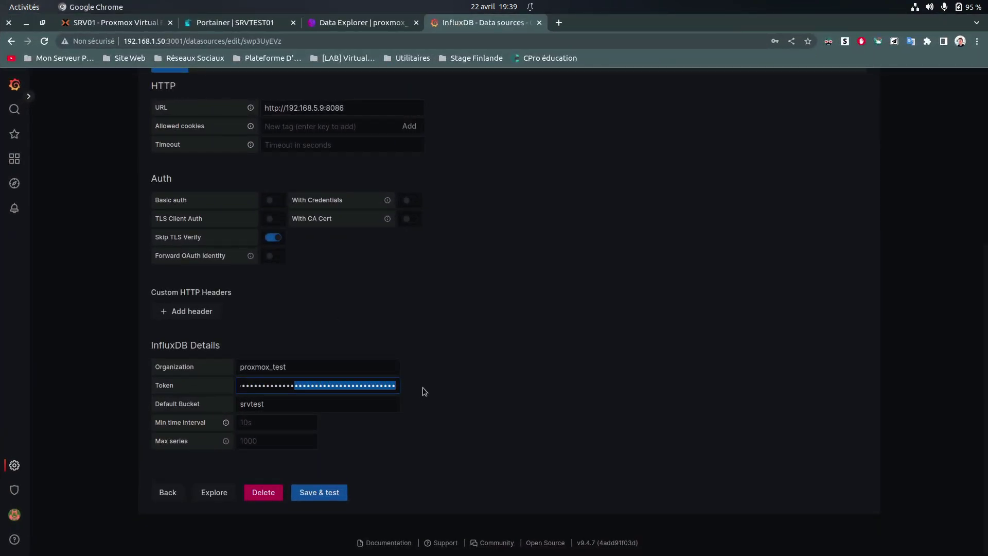
key(ctrl+v)
Save and test the InfluxDB data source until it reports 3 buckets found, then go to Dashboards
click(461, 383)
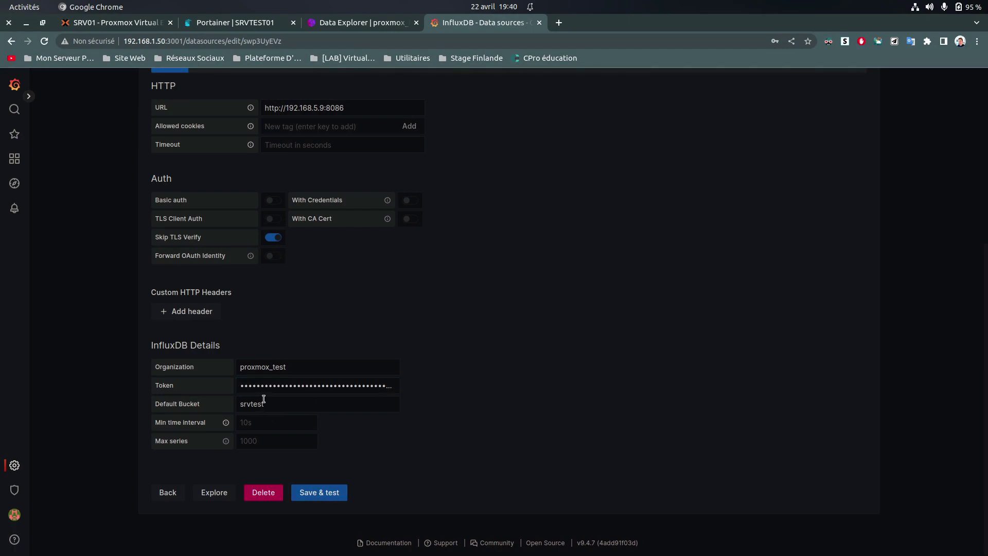
scroll(563, 365, up, 5)
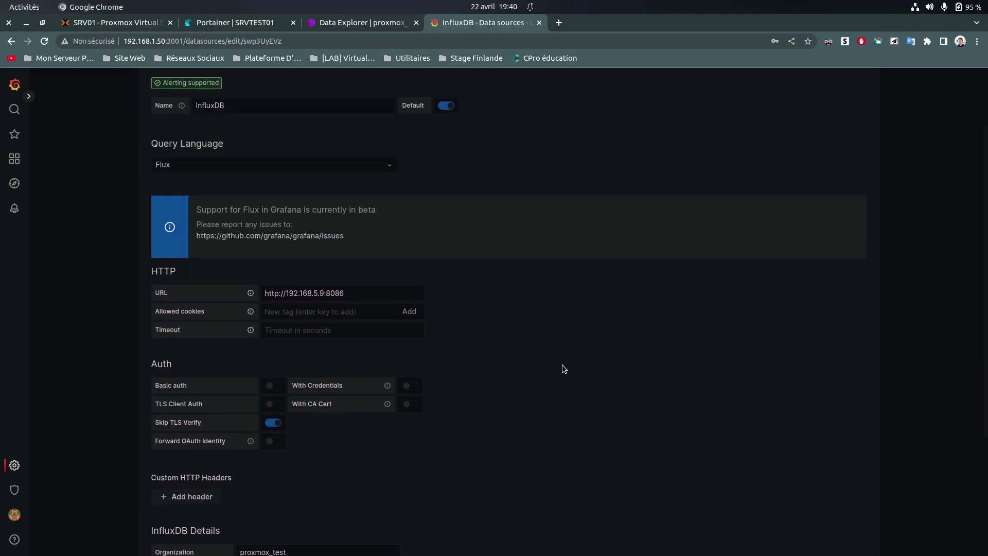
scroll(554, 399, down, 5)
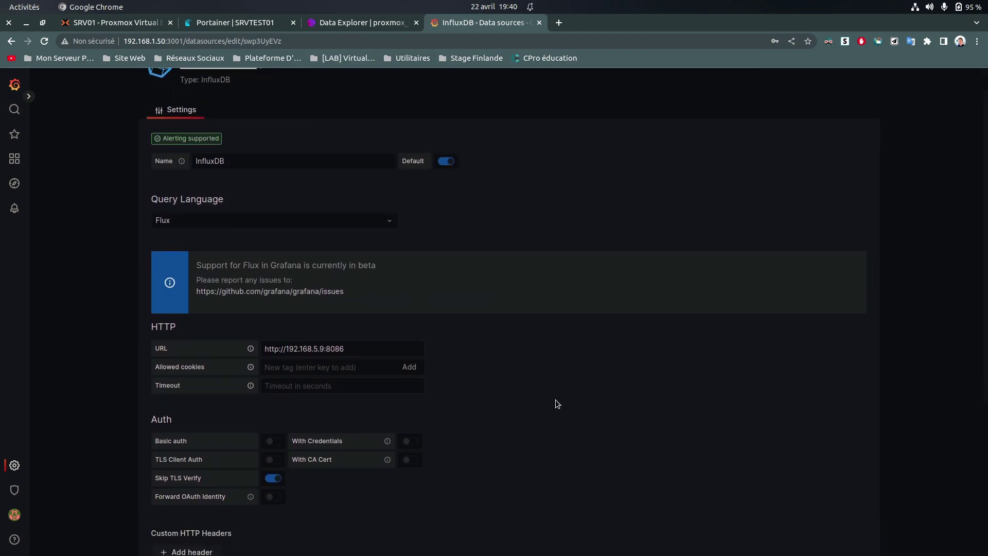
click(319, 493)
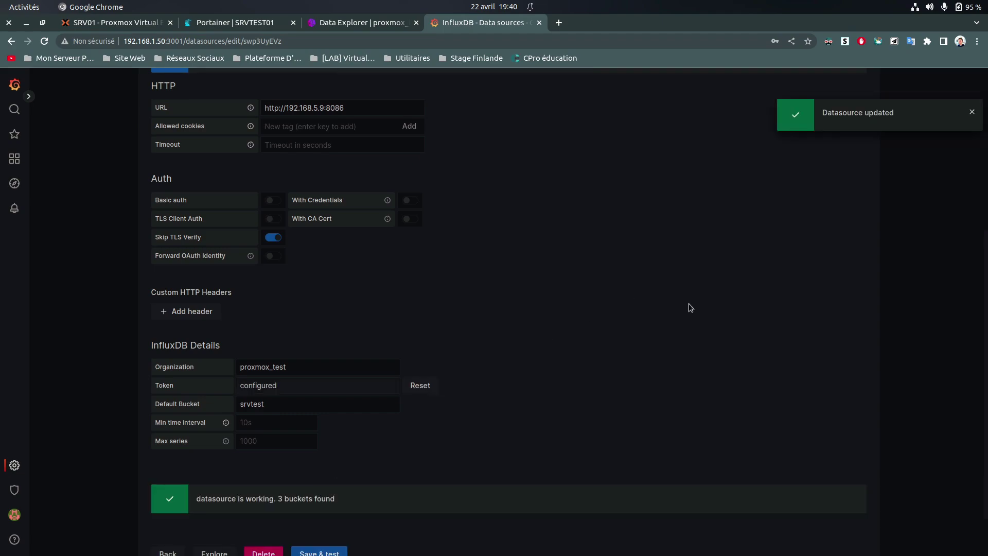
scroll(373, 403, down, 2)
click(331, 493)
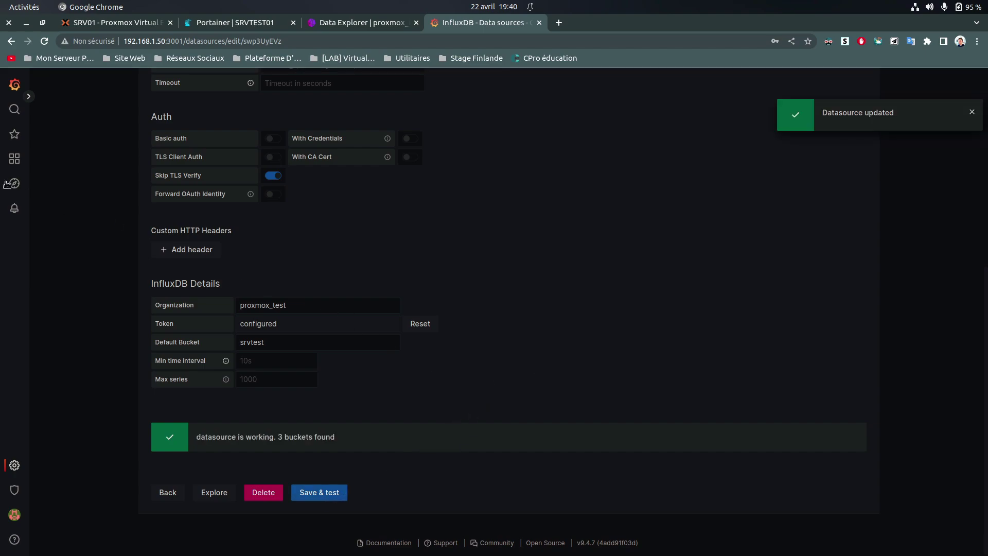
click(13, 160)
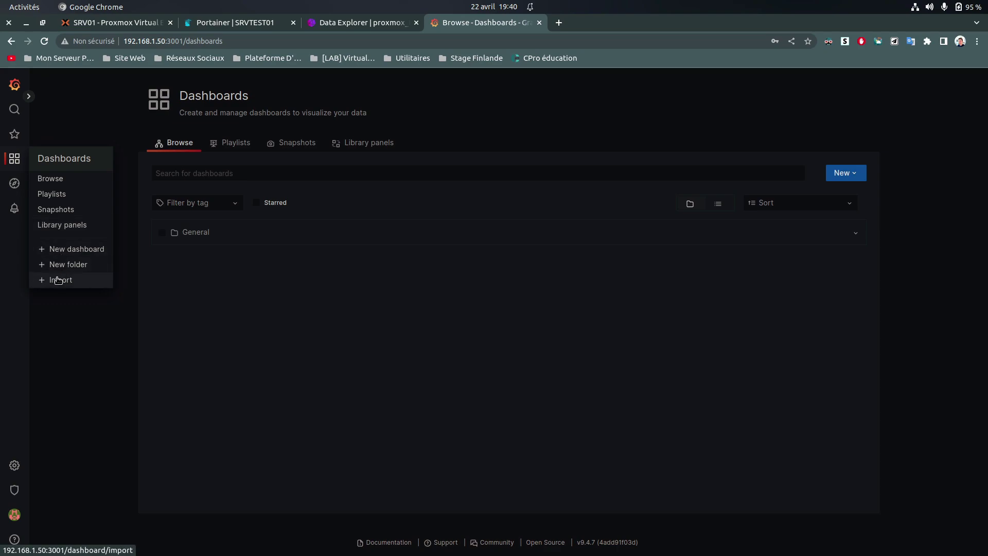
Open the dashboard import page and fill in grafana.com dashboard ID 12966
click(56, 278)
click(201, 300)
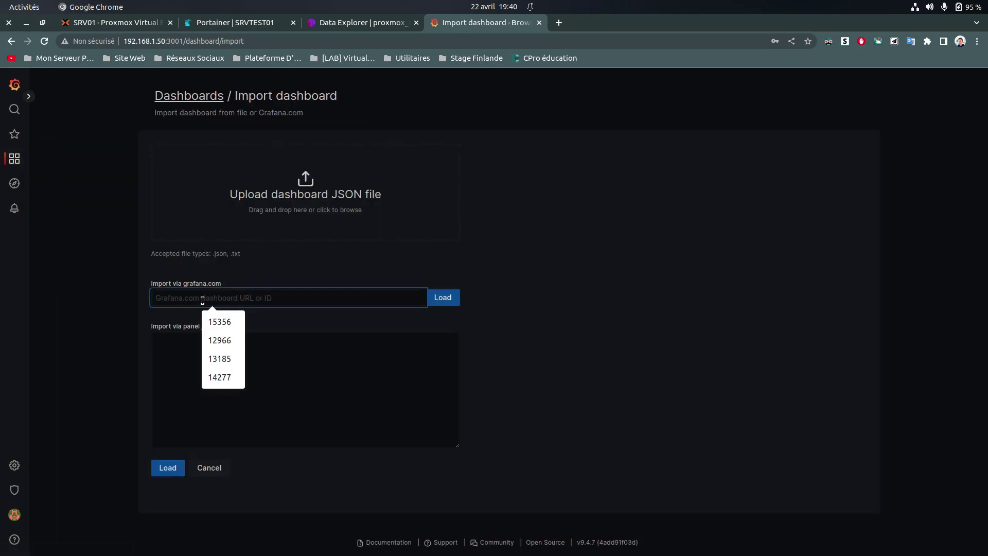
click(220, 341)
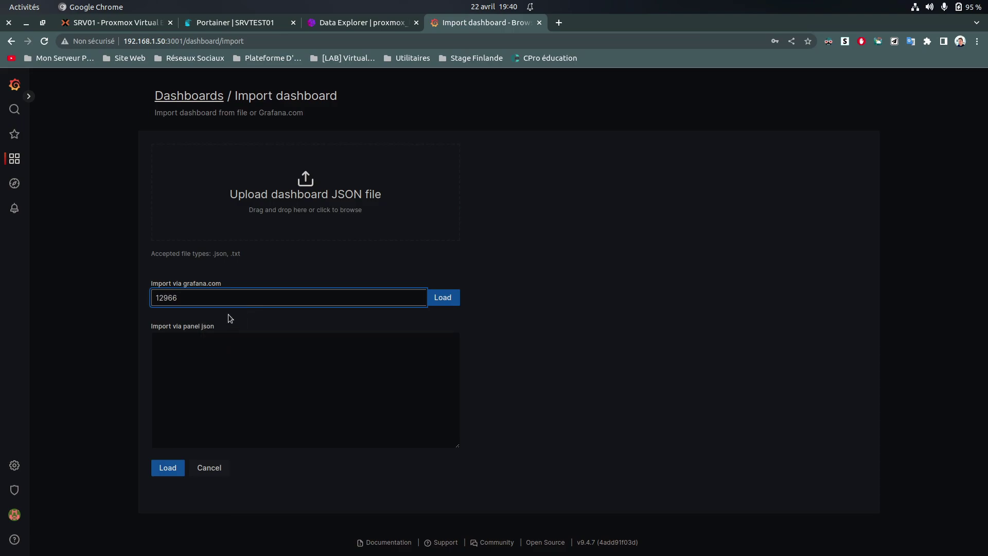
Check the Notion notes for the right ID and replace 12966 with dashboard ID 15356
key(super)
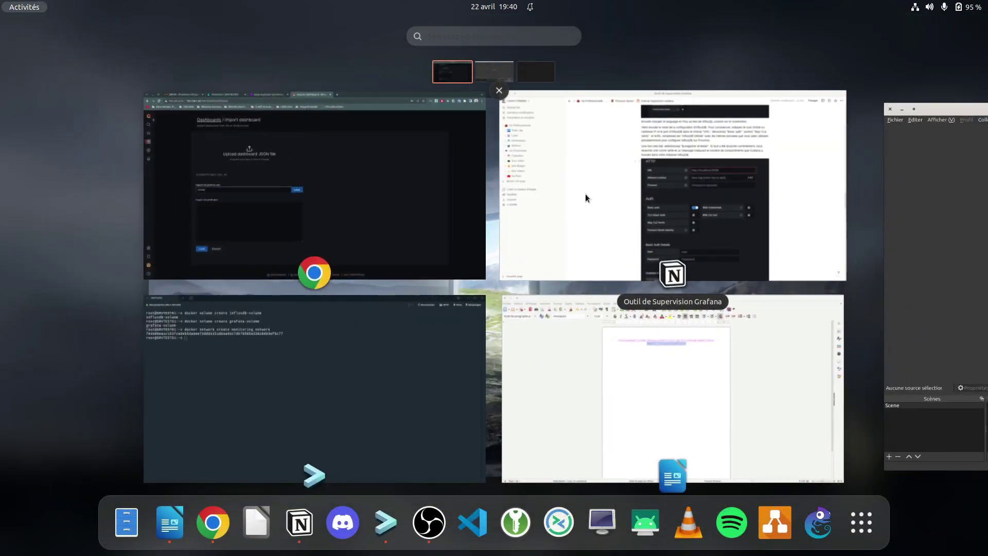
click(574, 190)
scroll(563, 226, down, 10)
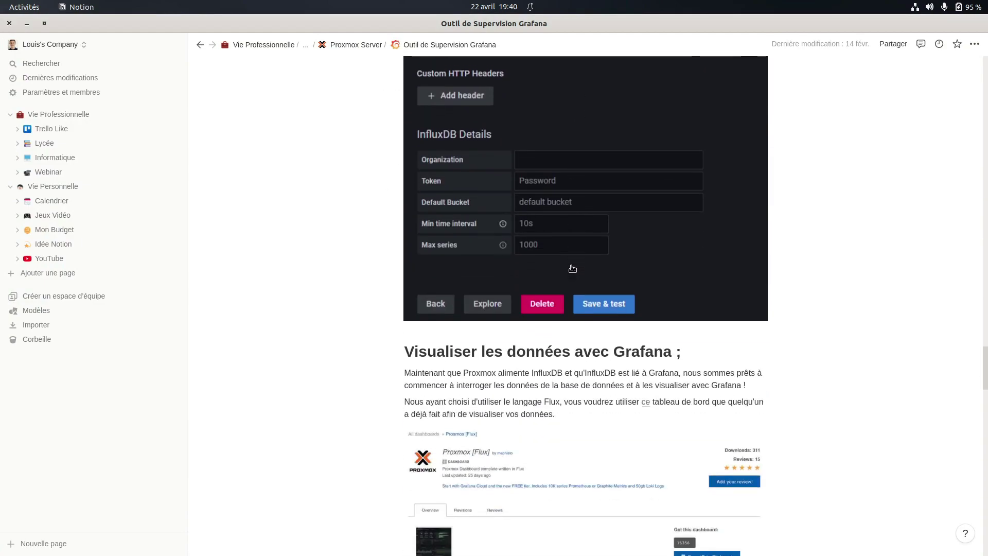
scroll(645, 347, down, 1)
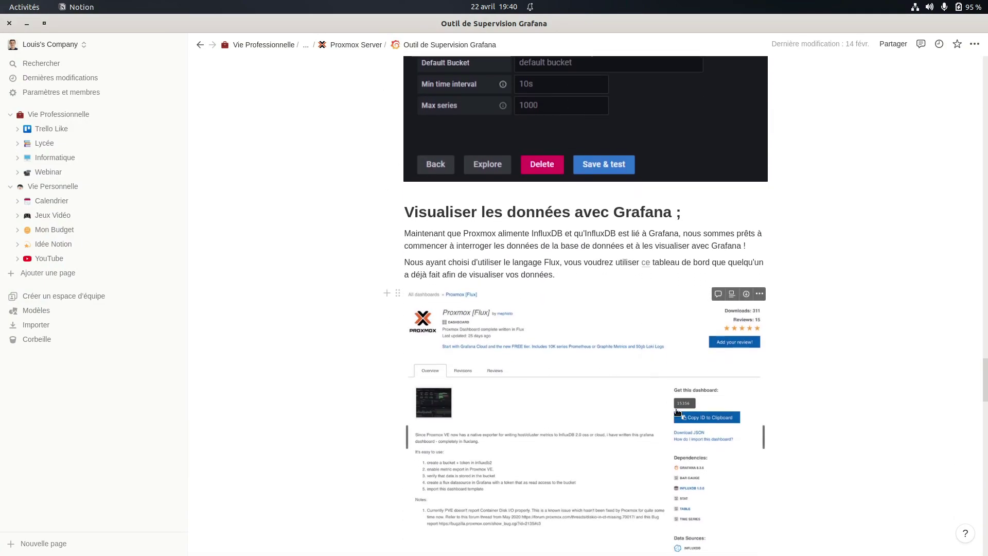
scroll(569, 369, down, 3)
scroll(569, 370, down, 3)
key(super)
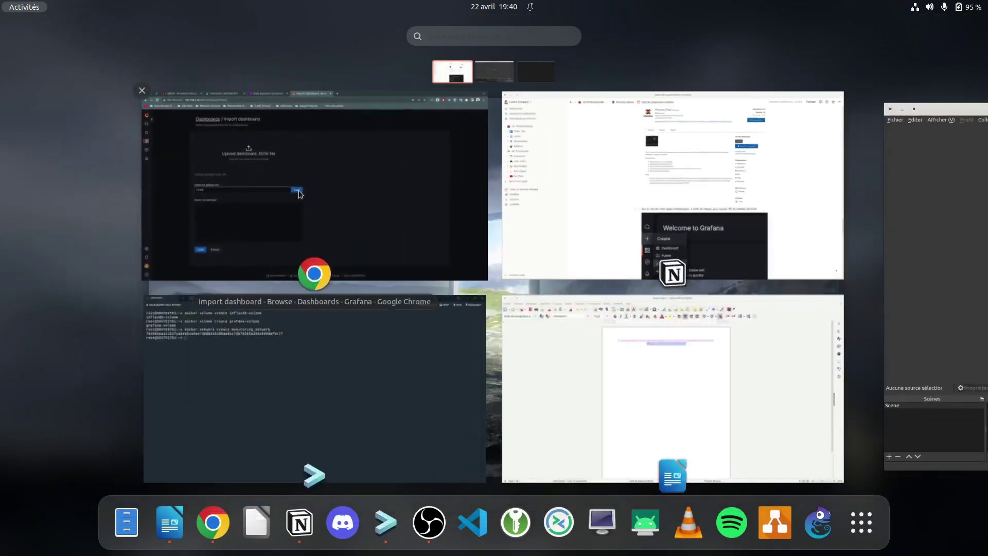
click(309, 206)
key(ctrl+a)
key(BackSpace)
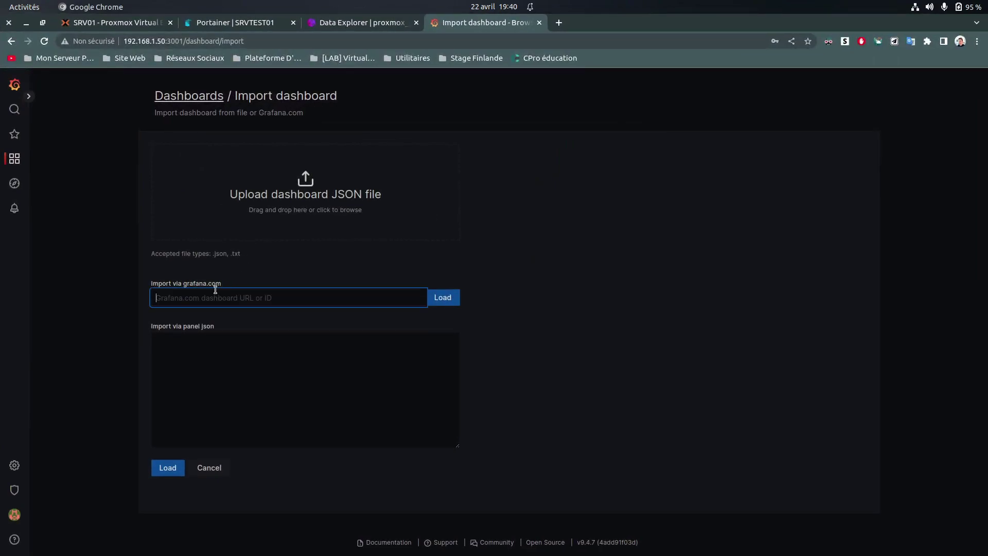
click(177, 296)
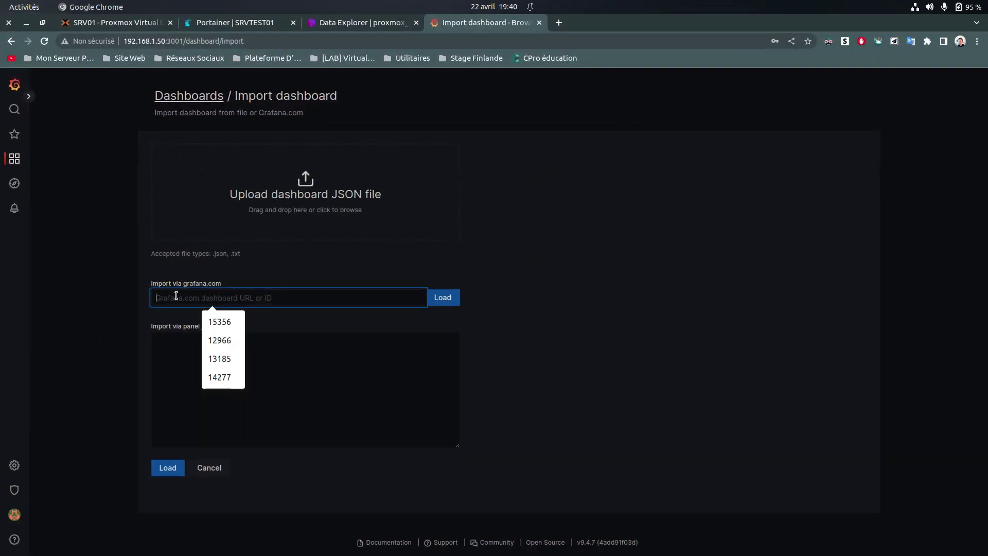
click(218, 320)
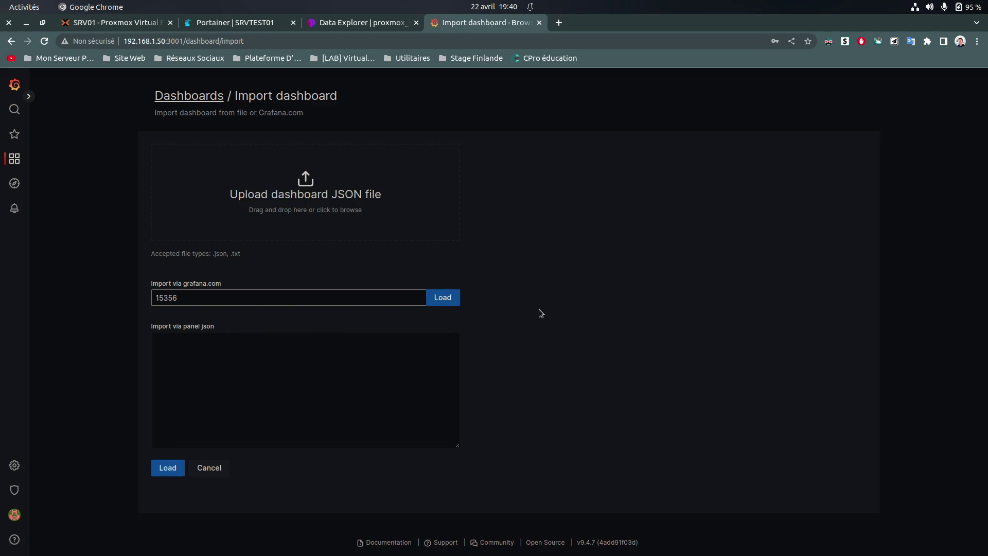
Load dashboard 15356 as Proxmox [Flux] in folder General with InfluxDB, and import it
click(448, 300)
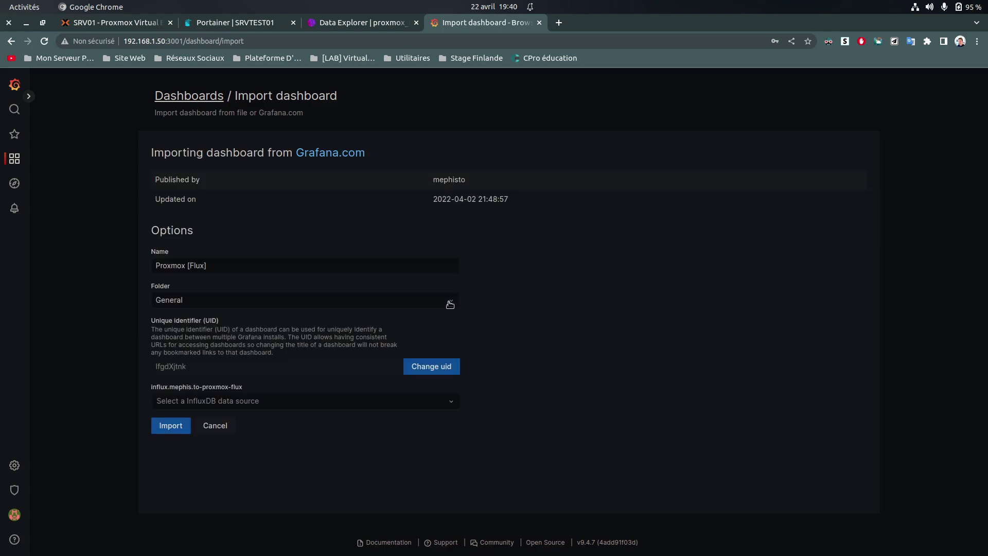
click(199, 267)
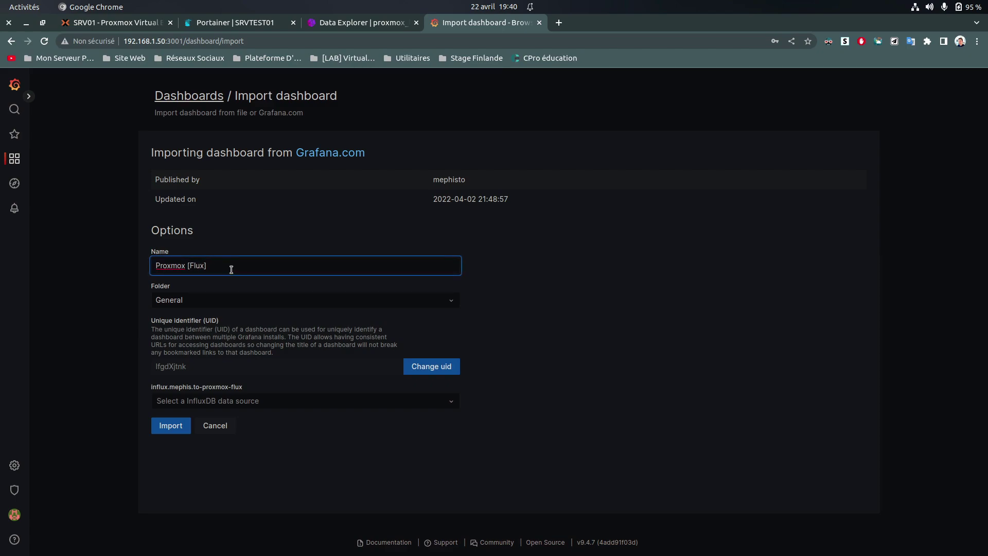
click(195, 306)
click(195, 307)
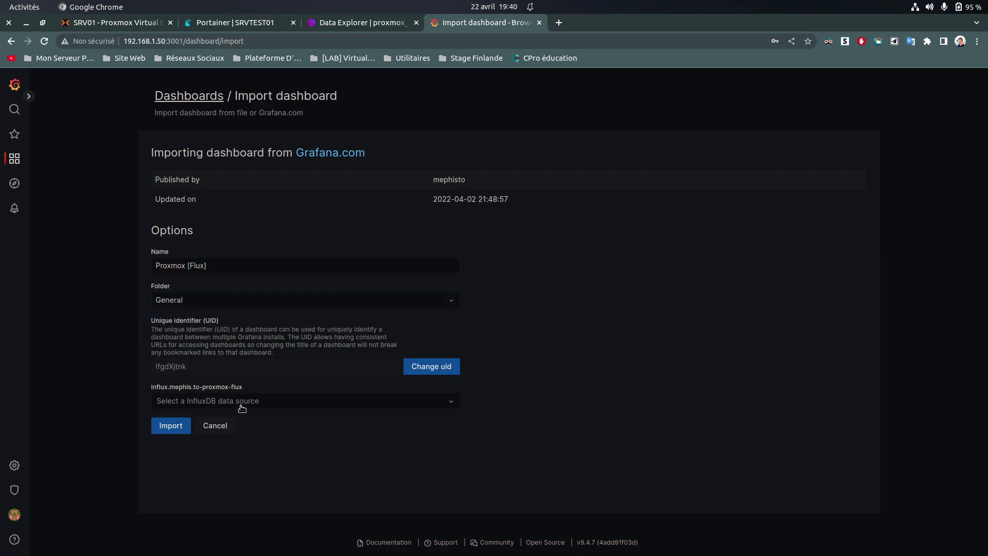
click(166, 402)
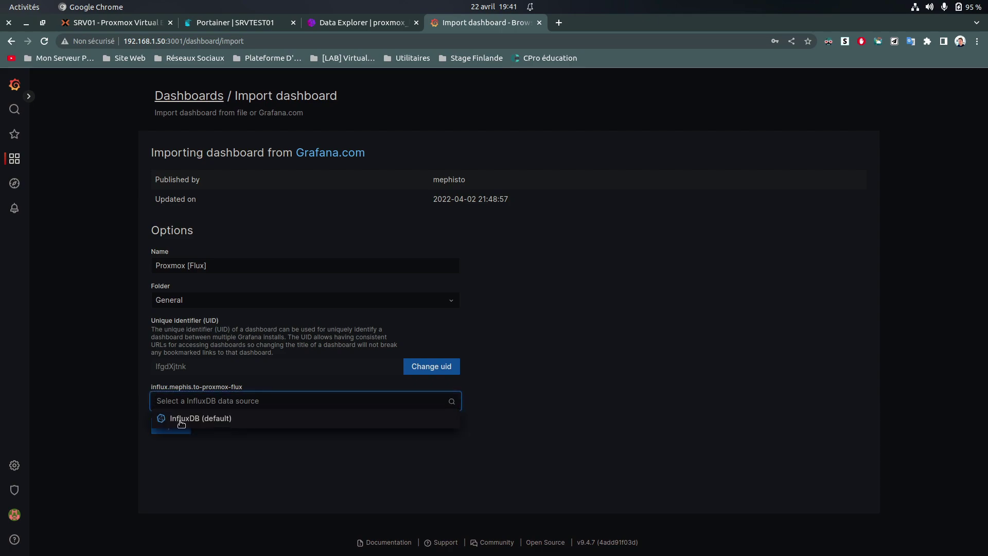
click(180, 420)
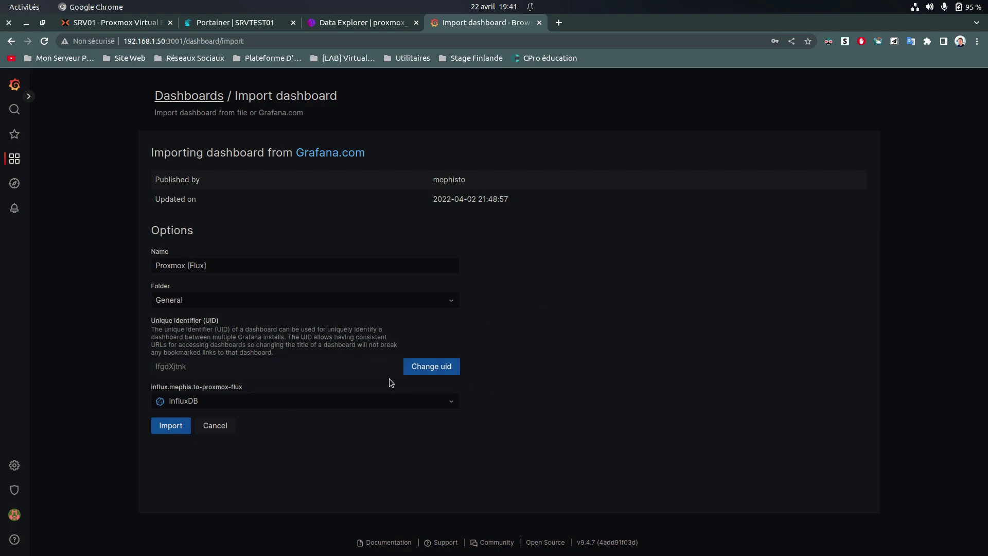
click(171, 433)
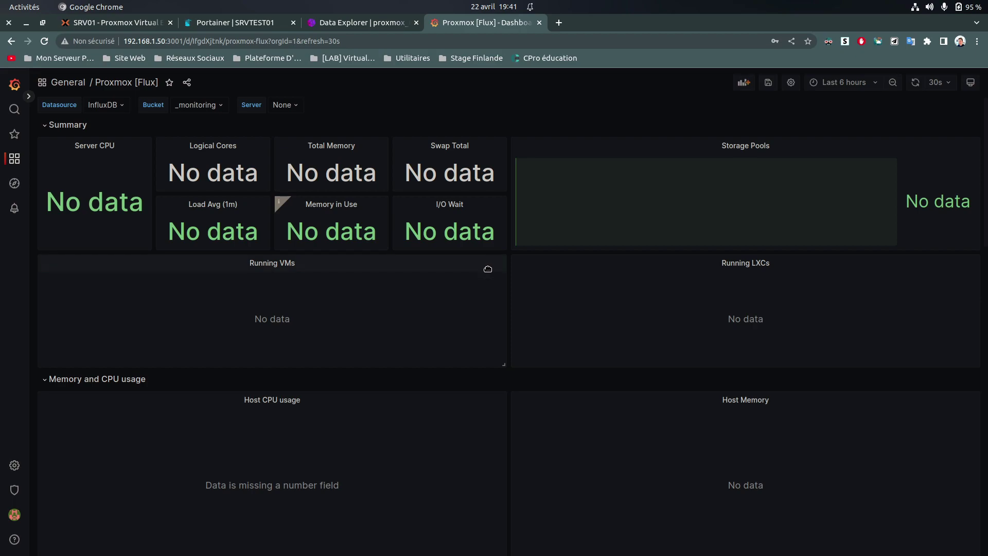
Set the dashboard variables to Datasource InfluxDB, Bucket srvtest and Server SRV01
scroll(222, 409, down, 10)
scroll(433, 388, up, 8)
scroll(433, 388, up, 2)
click(114, 105)
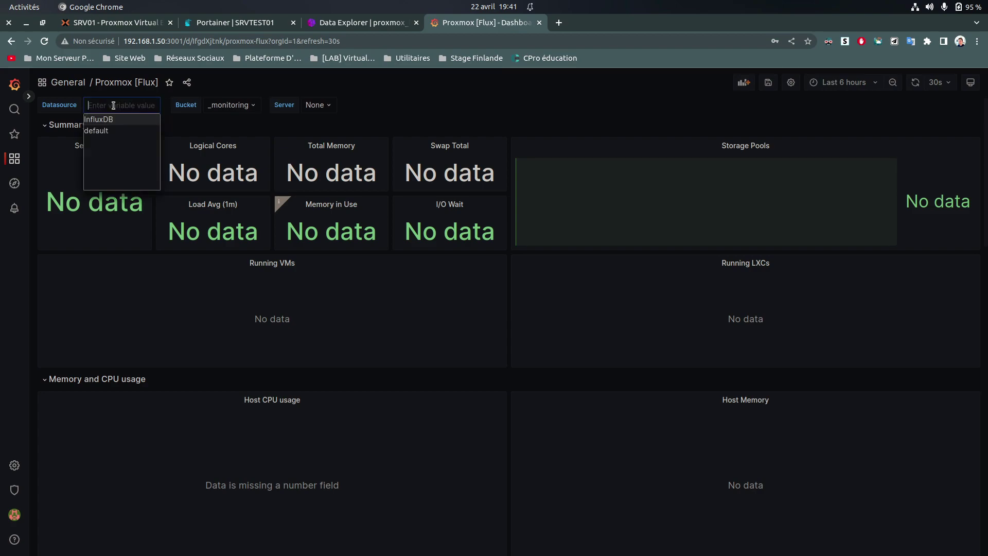
click(220, 120)
click(191, 105)
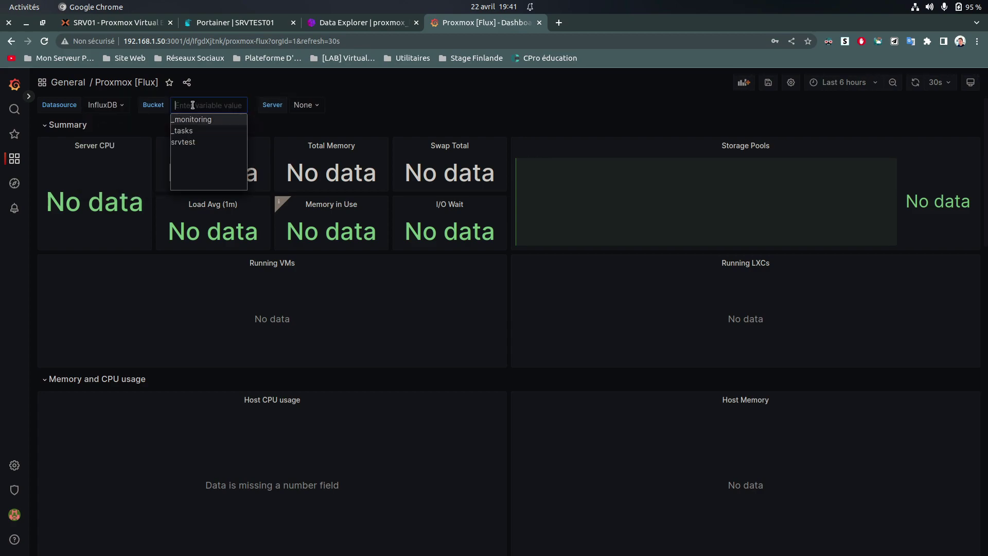
click(193, 141)
click(277, 105)
click(400, 108)
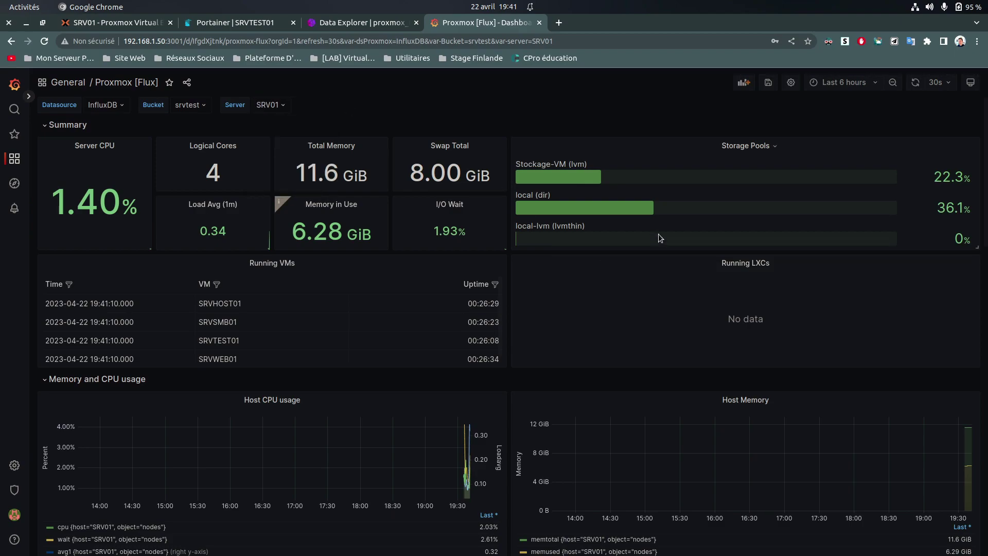
scroll(360, 267, down, 6)
scroll(365, 263, down, 6)
scroll(366, 265, up, 12)
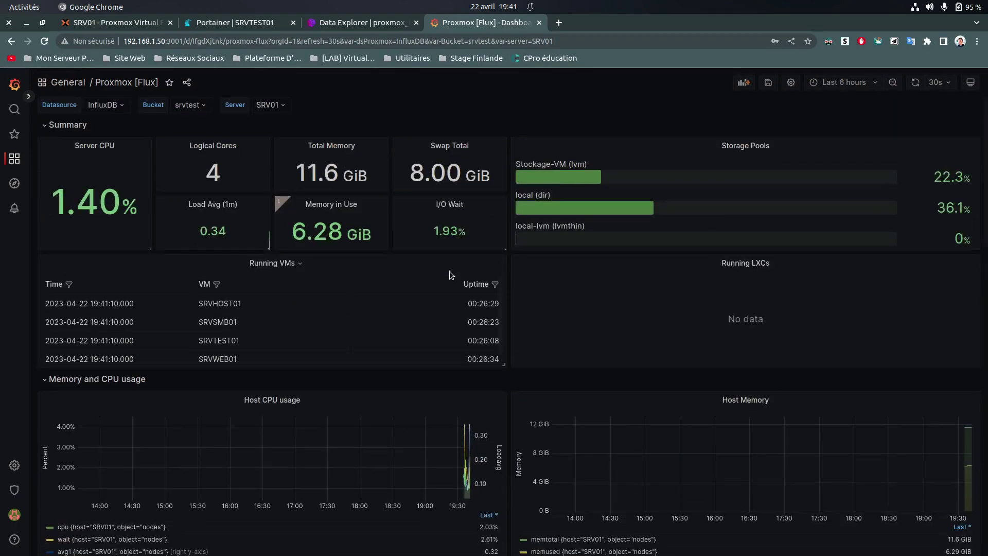